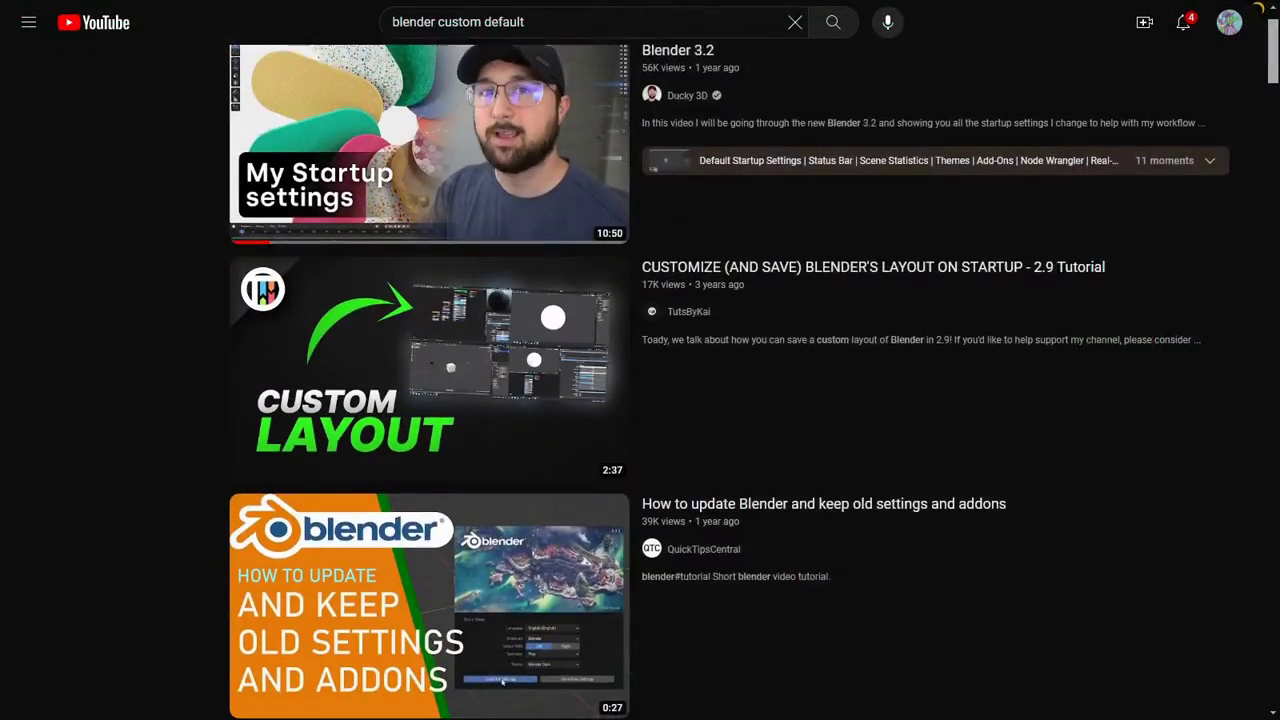
Scroll the 'blender custom default' results down to the custom startup file tutorials
scroll(640, 380, down, 2)
scroll(640, 380, down, 2)
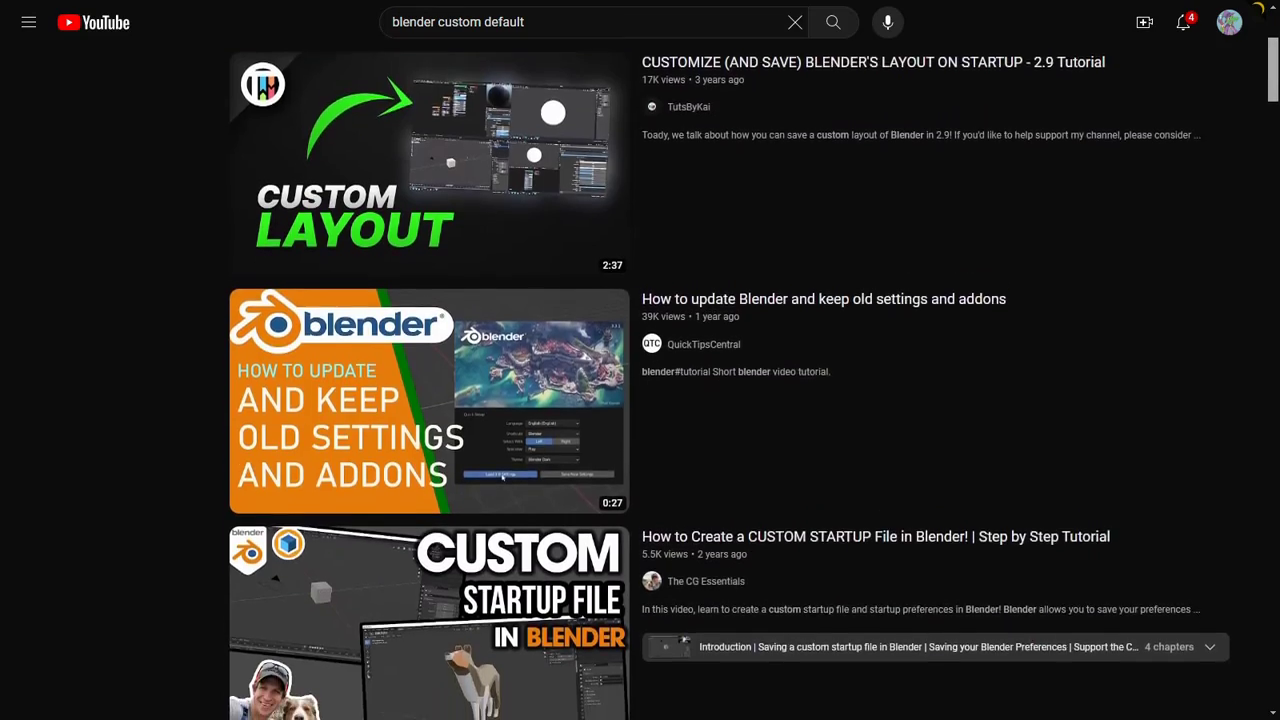
scroll(640, 380, down, 2)
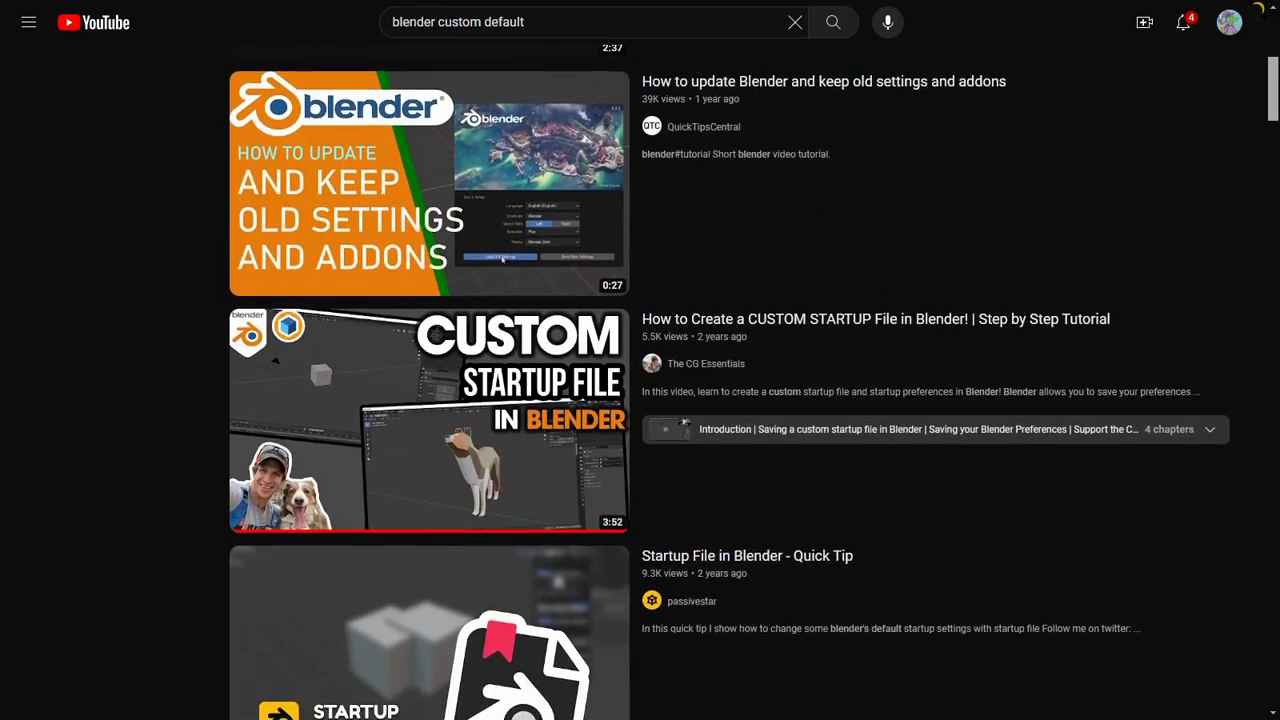
scroll(640, 380, down, 2)
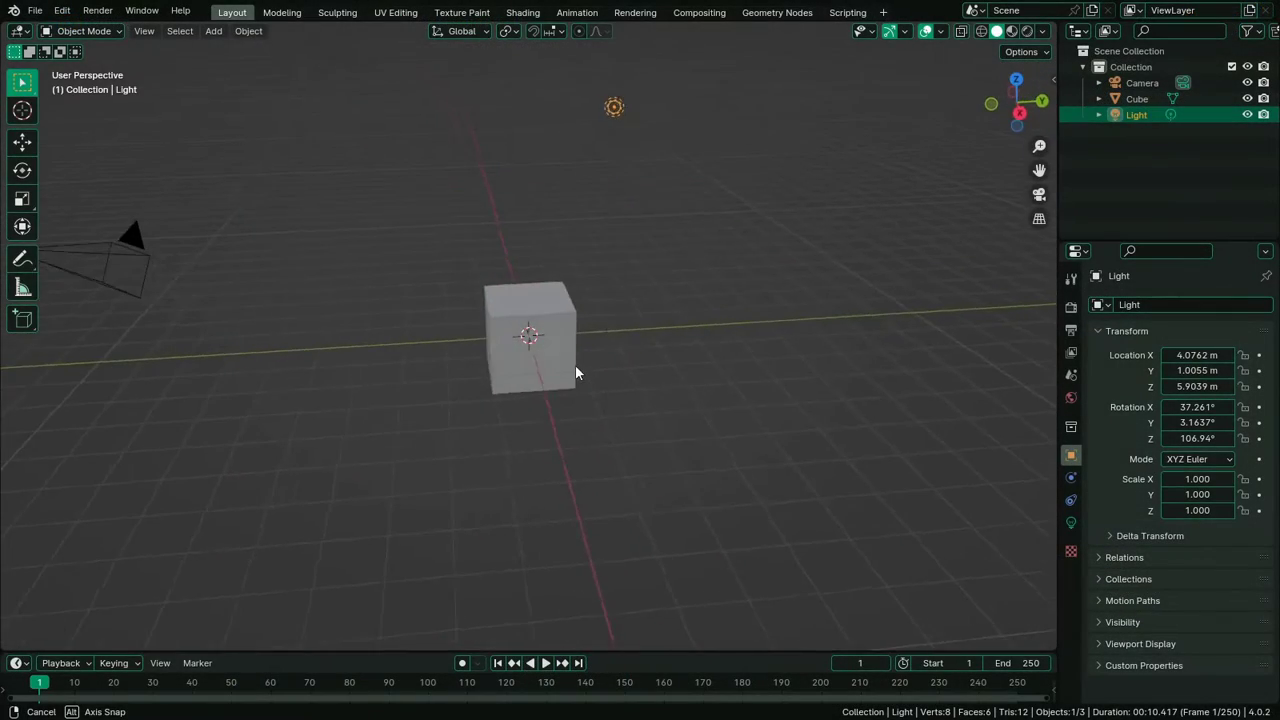
middle_drag(575, 365, 628, 331)
Delete the default cube from the scene
scroll(603, 355, up, 3)
click(628, 331)
key(g)
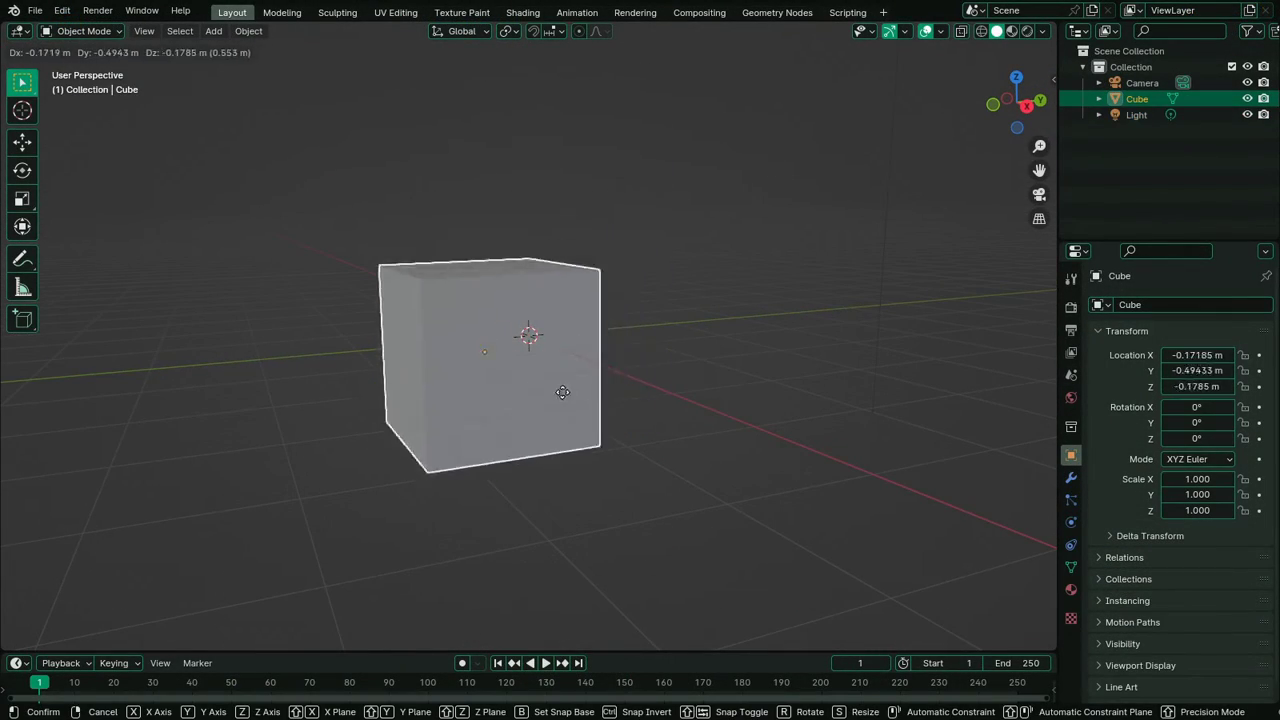
right_click(608, 366)
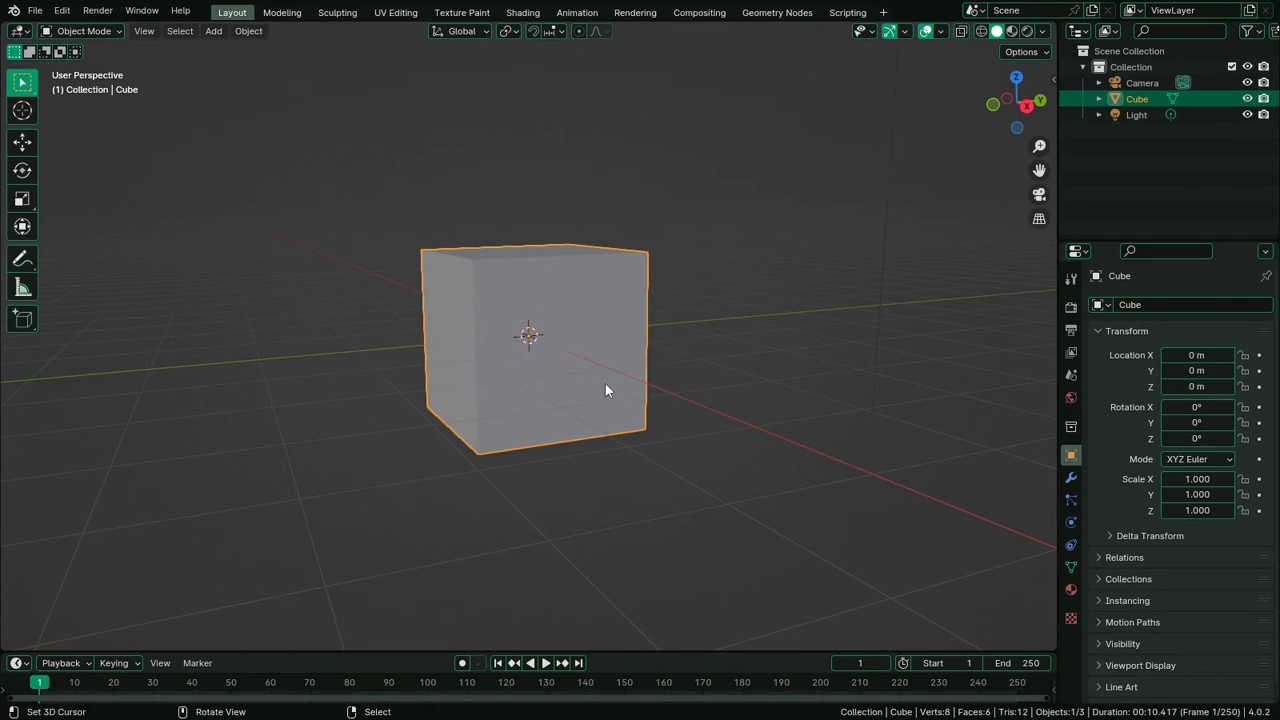
key(x)
click(600, 352)
Switch to the Modeling workspace and turn the outliner area into a 3D view
click(282, 12)
click(857, 31)
click(290, 74)
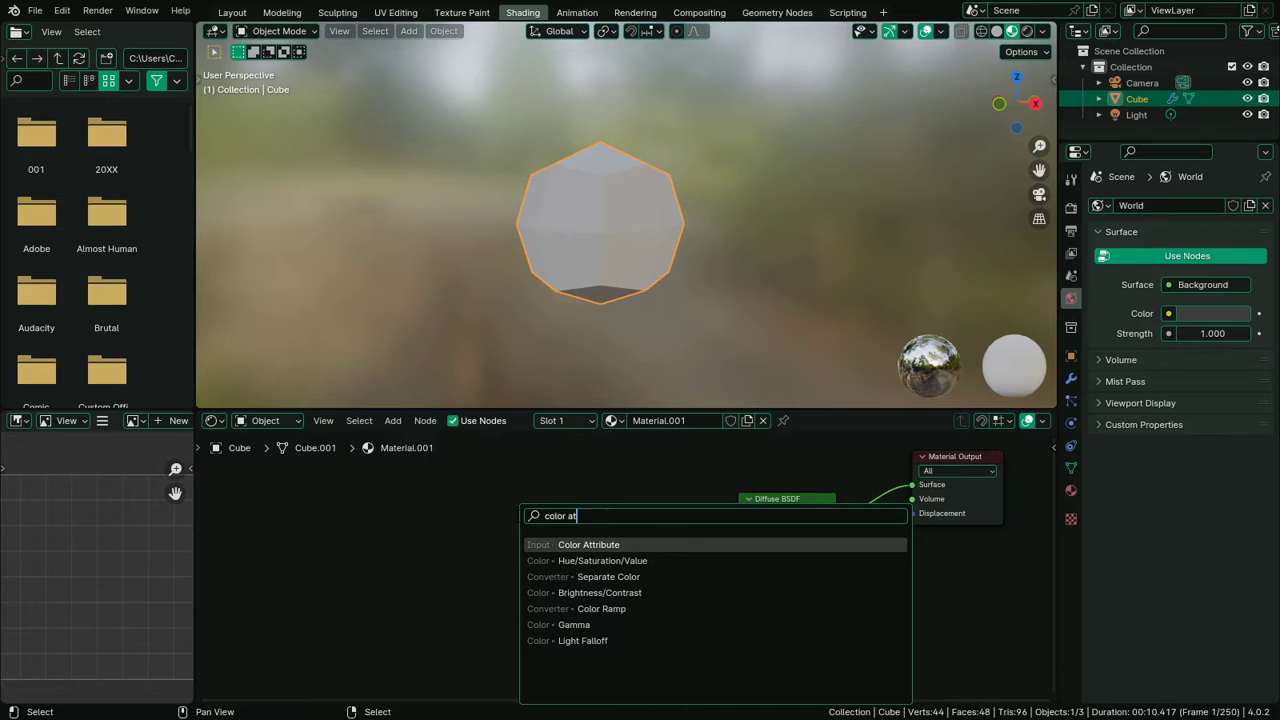
Add a Color Attribute node and connect its Color output to the Mix node's A input
key(Return)
click(406, 509)
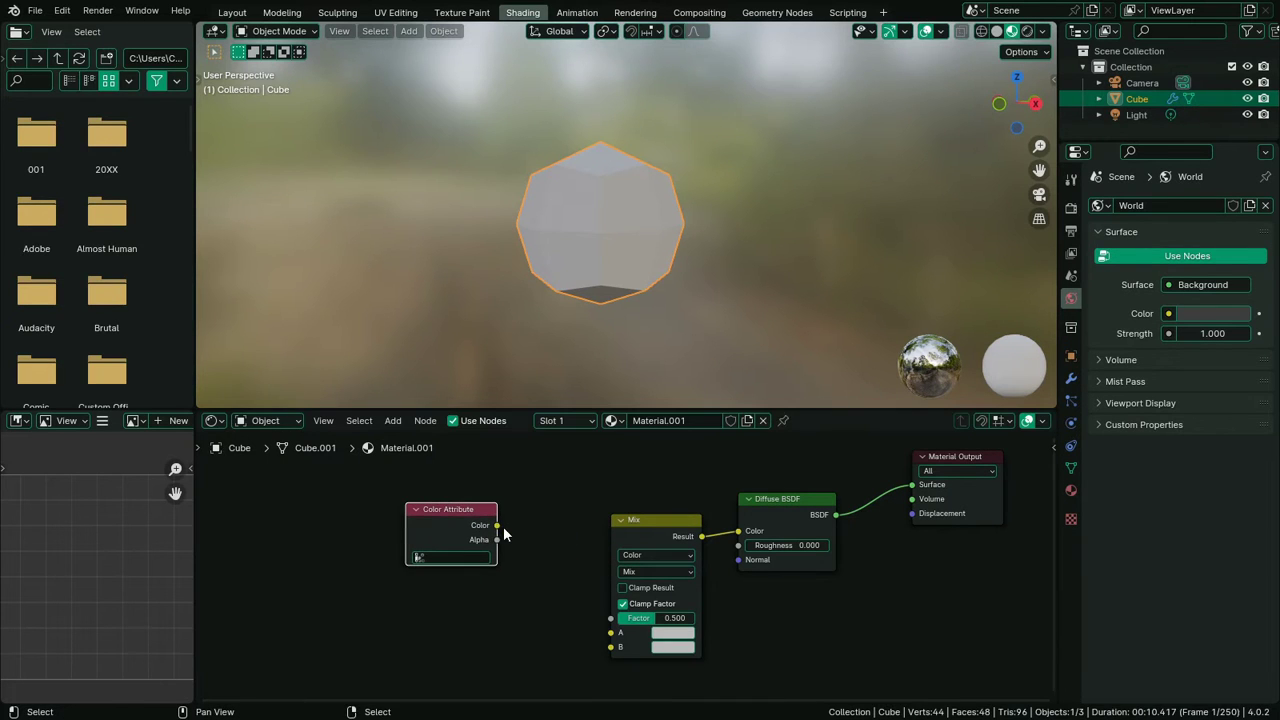
drag(498, 525, 612, 632)
drag(614, 638, 614, 638)
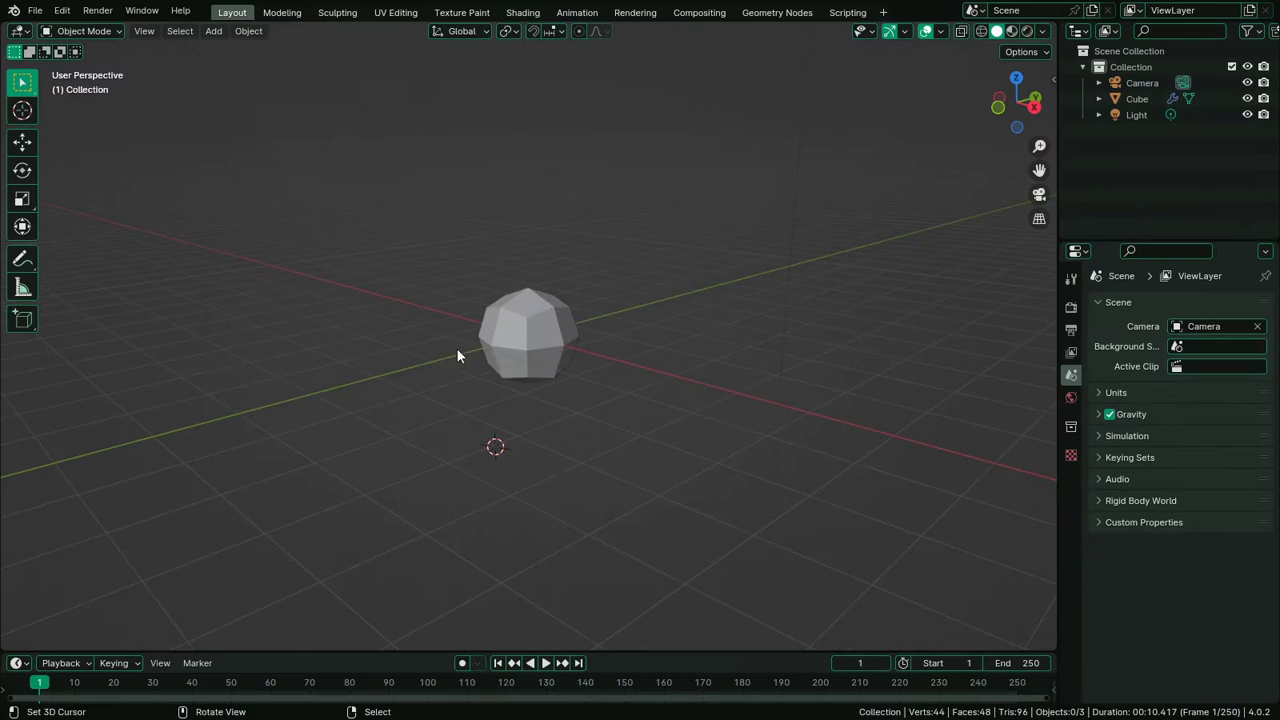
middle_drag(457, 349, 689, 287)
key(shift+a)
Finish rotating the large monkey into its new orientation
mouse_move(749, 263)
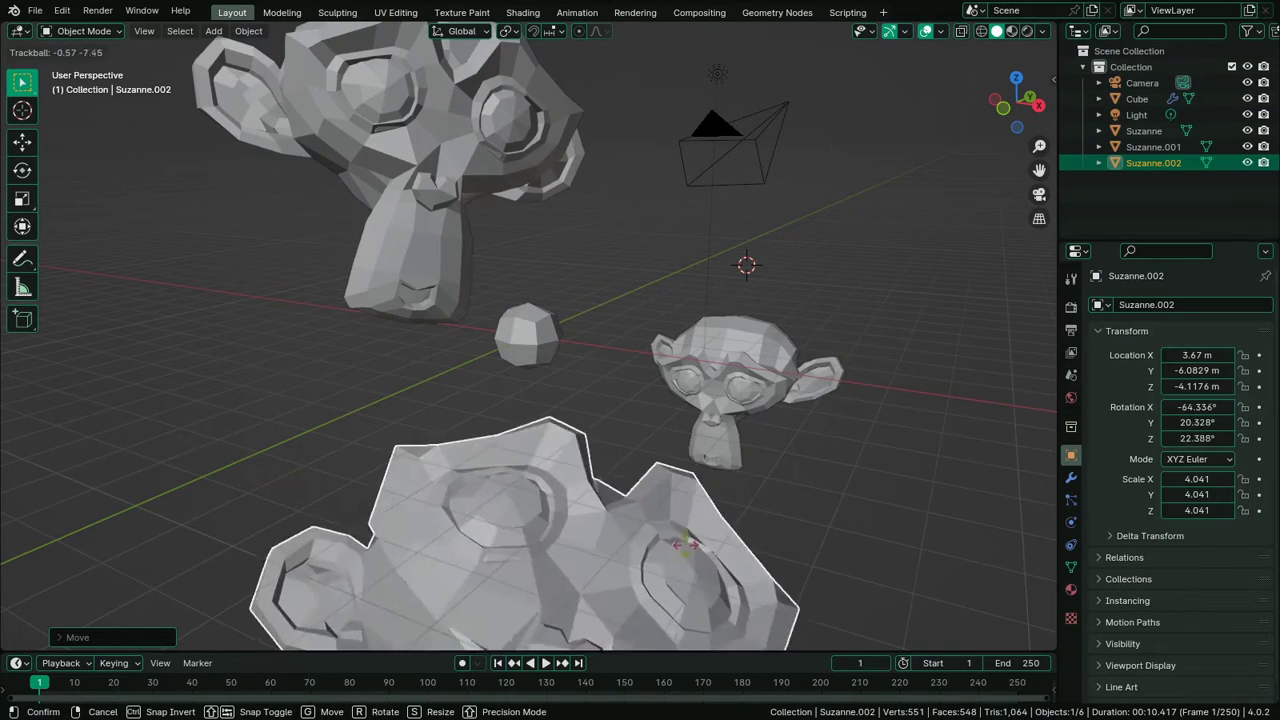
click(700, 543)
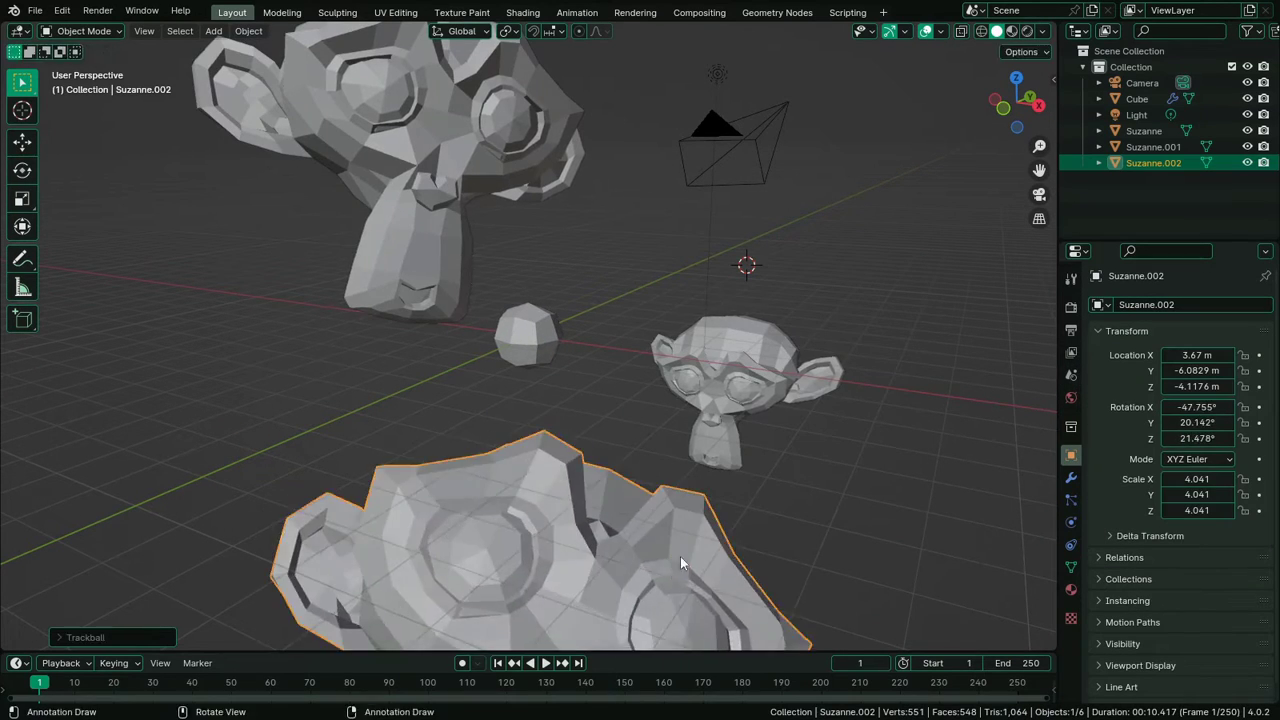
key(r)
click(754, 531)
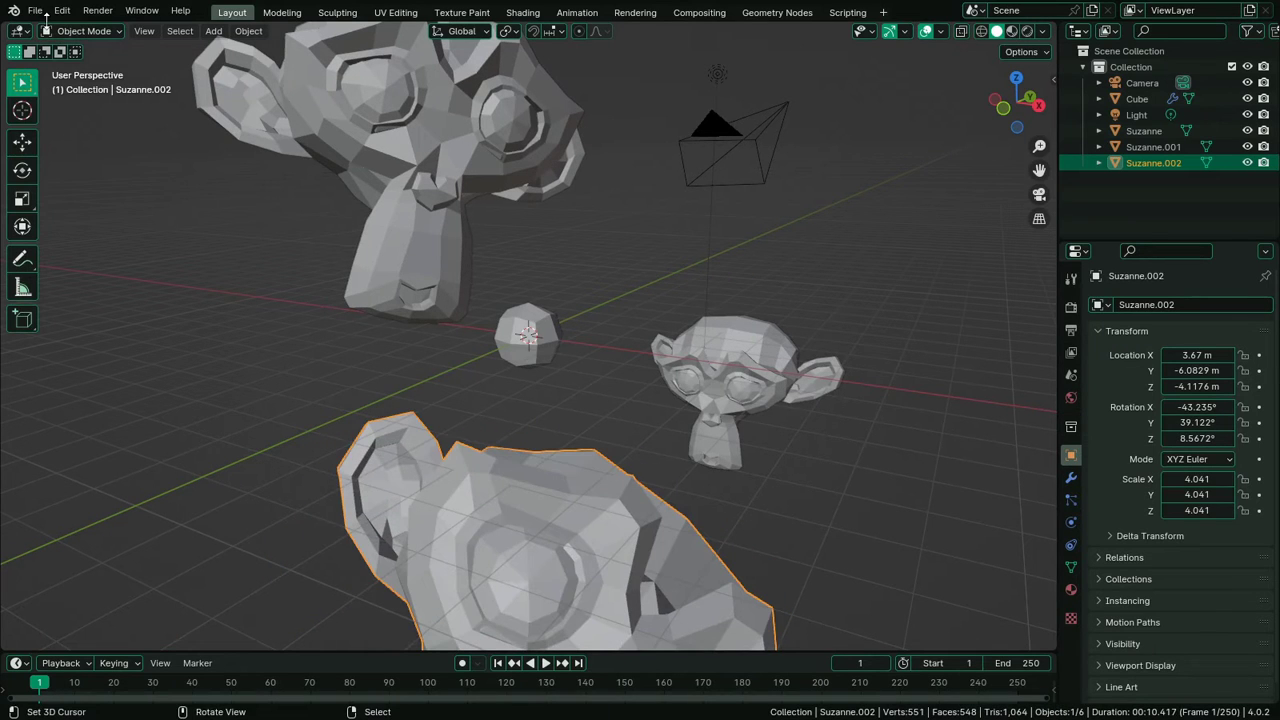
Save the three-monkey scene via File > Defaults > Save Startup File and confirm
click(36, 10)
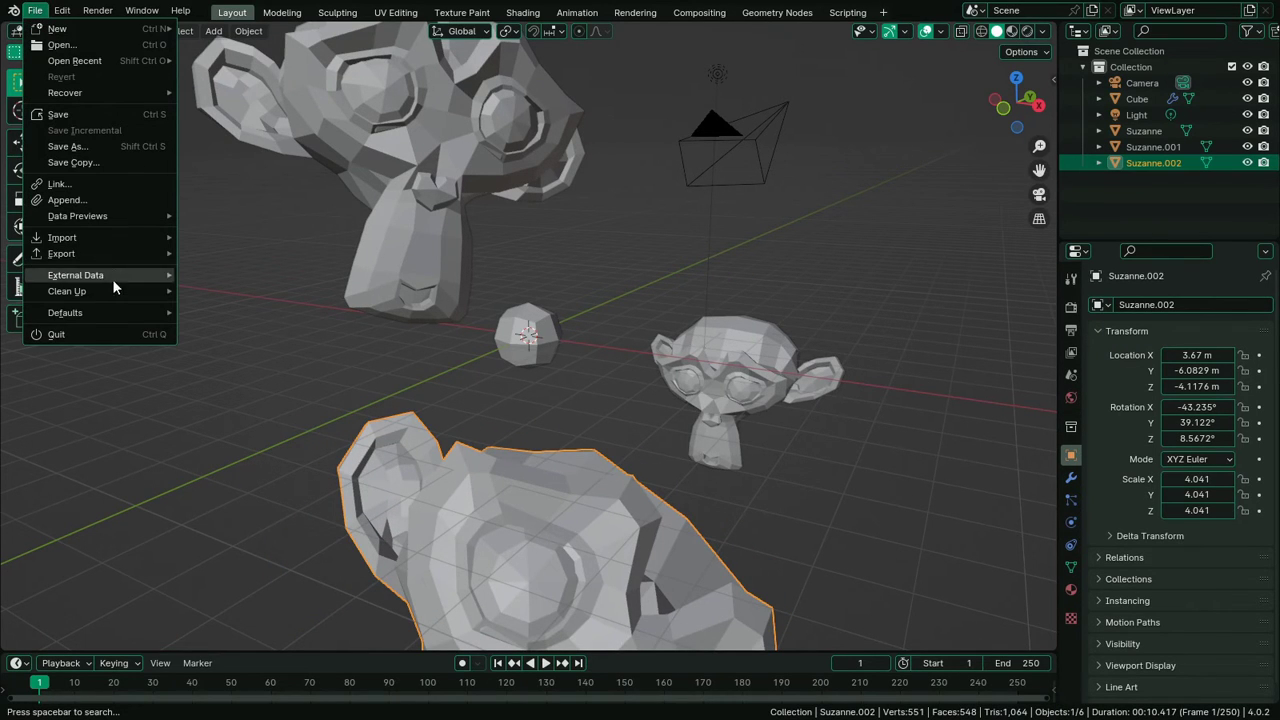
mouse_move(116, 315)
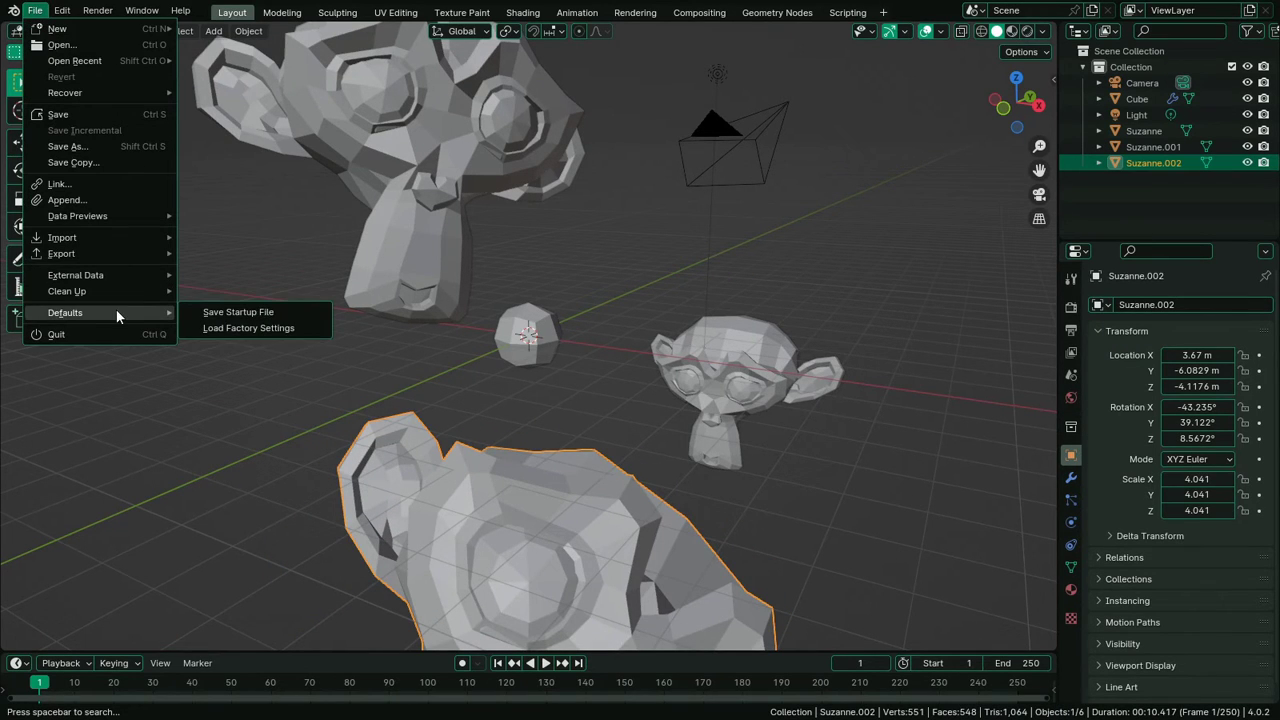
click(299, 314)
click(299, 314)
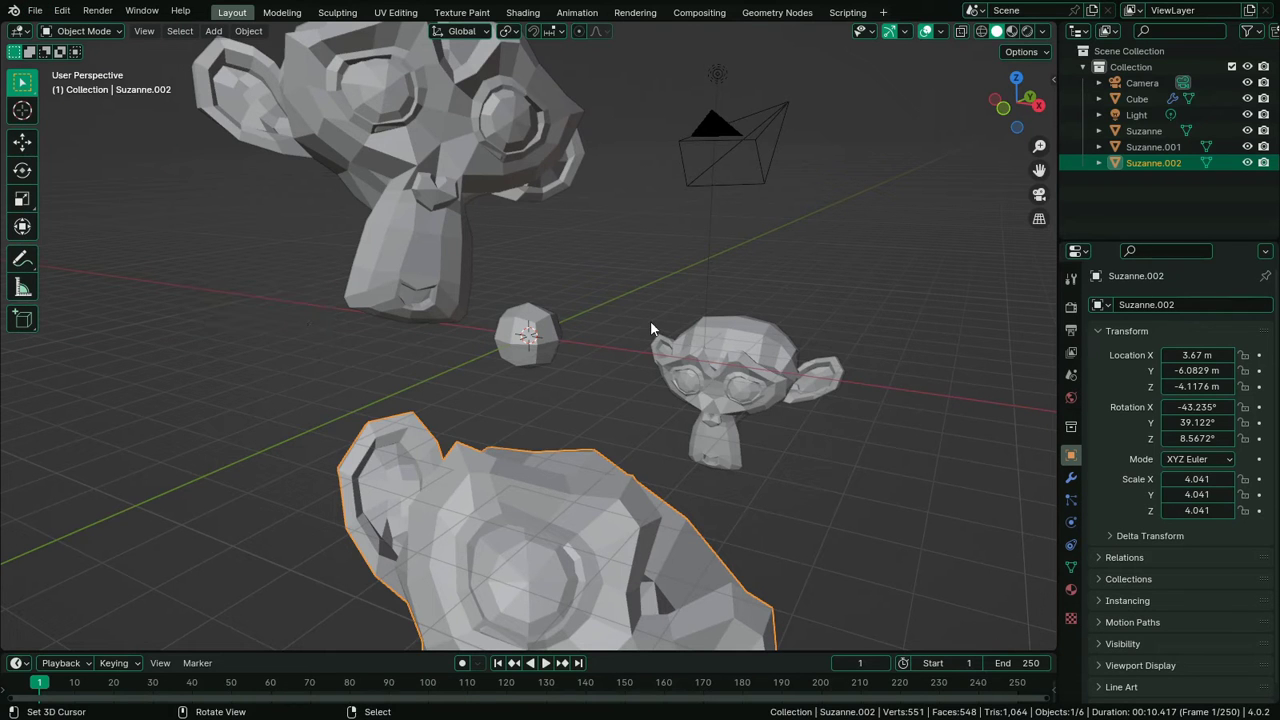
middle_drag(649, 320, 480, 300)
Delete all objects and start a new file from the General template
key(a)
key(Delete)
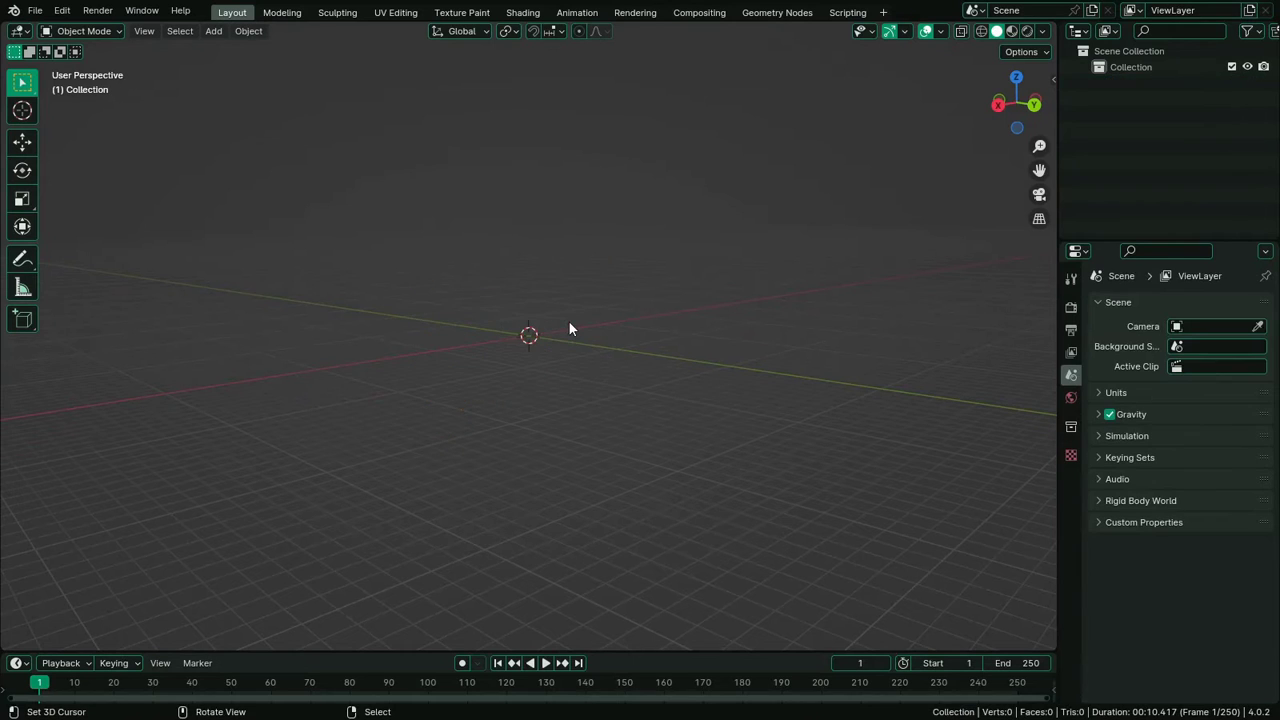
key(ctrl+n)
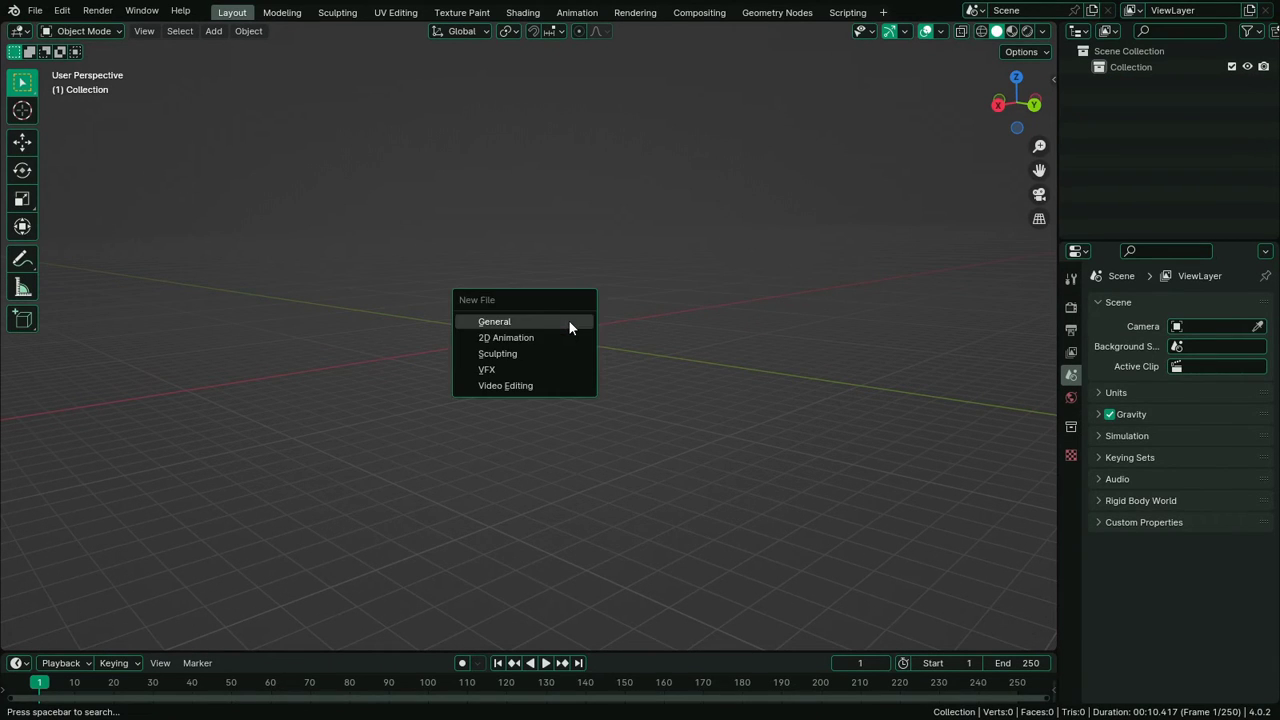
click(568, 327)
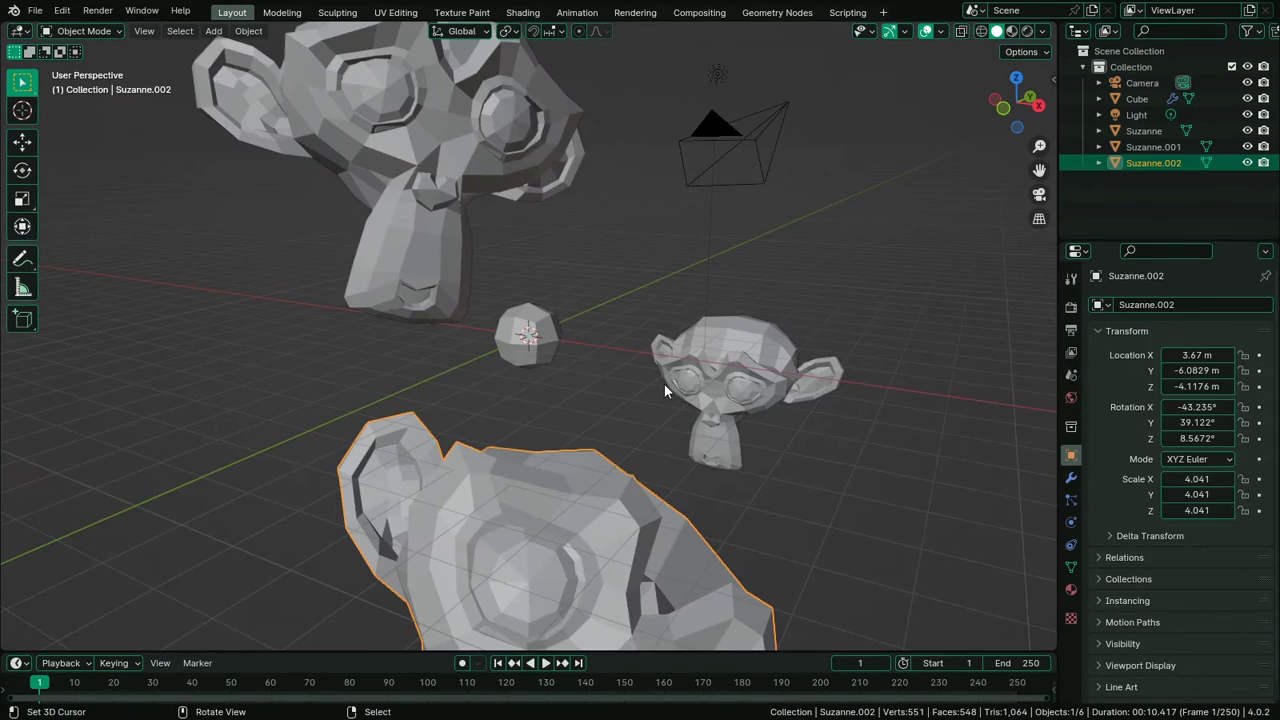
middle_drag(664, 384, 611, 343)
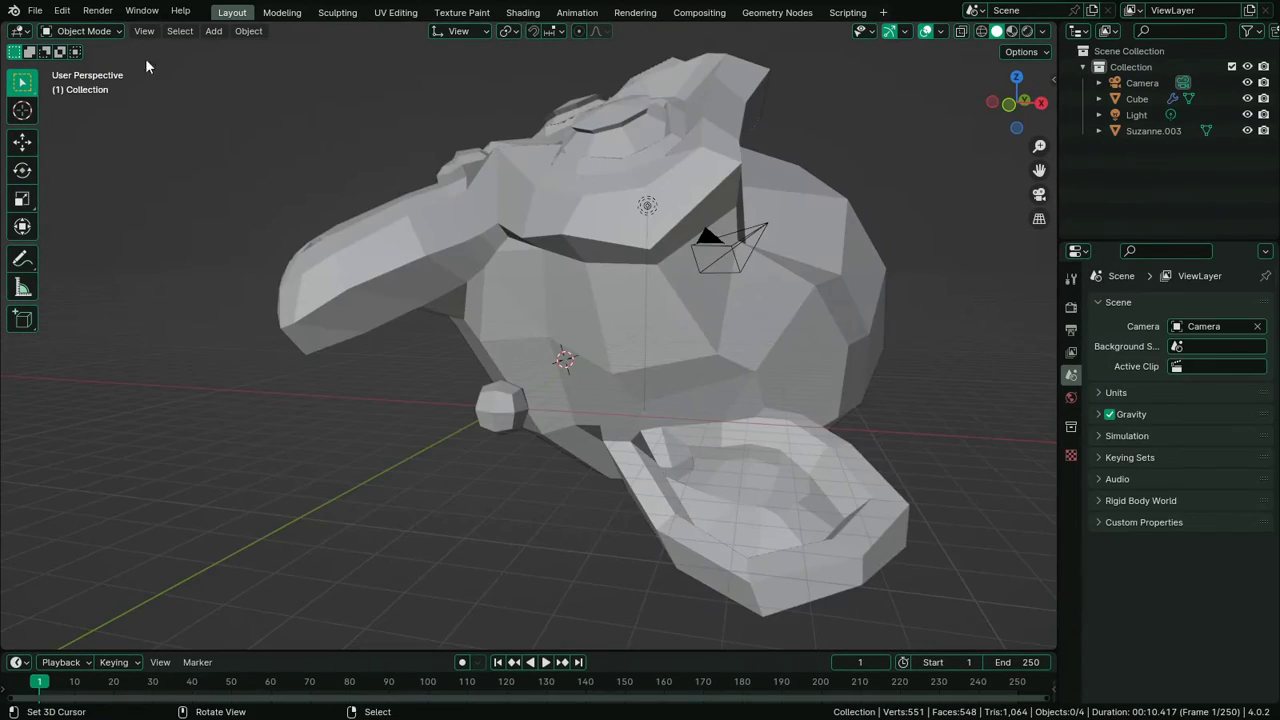
Save the large-Suzanne scene through File > Defaults > Save Startup File and confirm
click(34, 10)
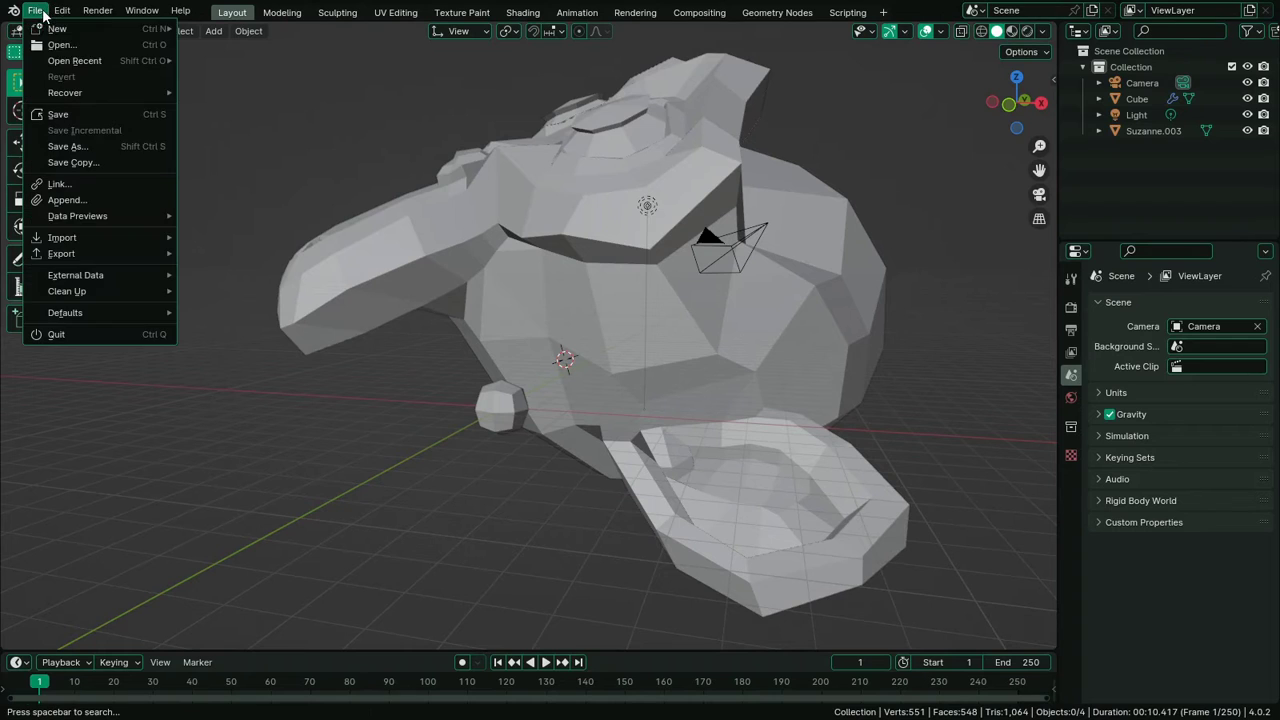
mouse_move(86, 308)
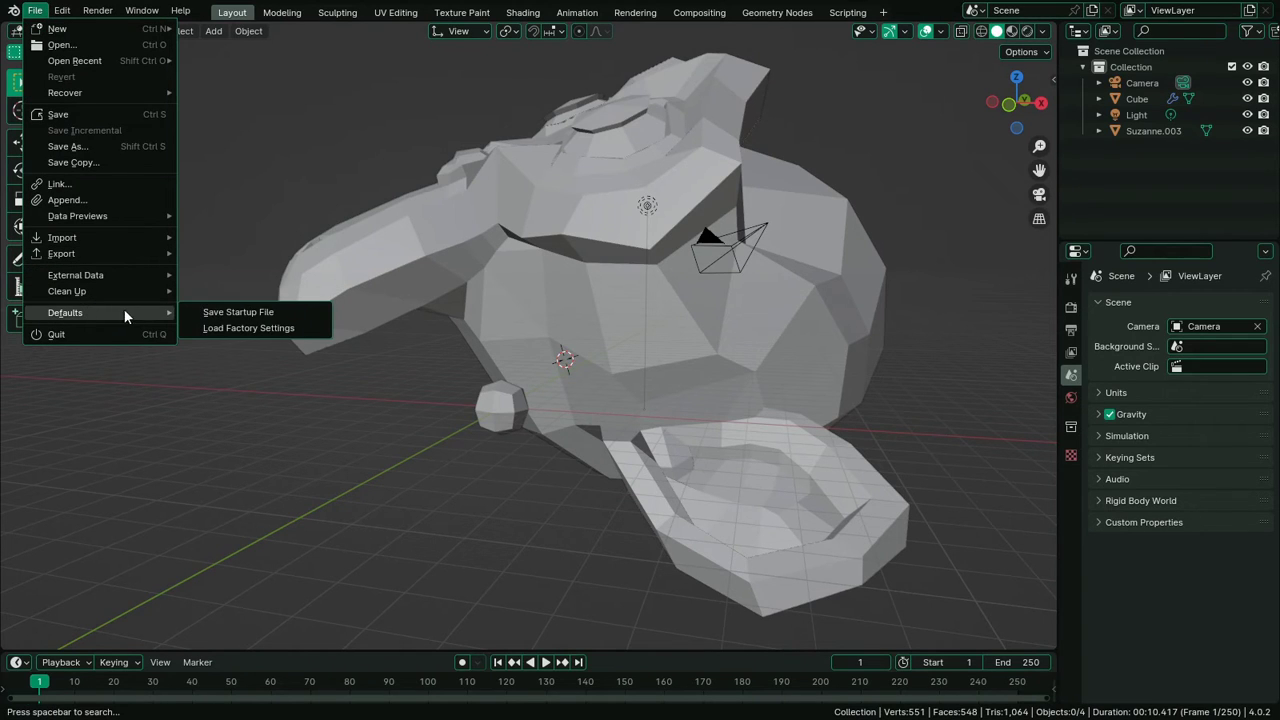
click(298, 314)
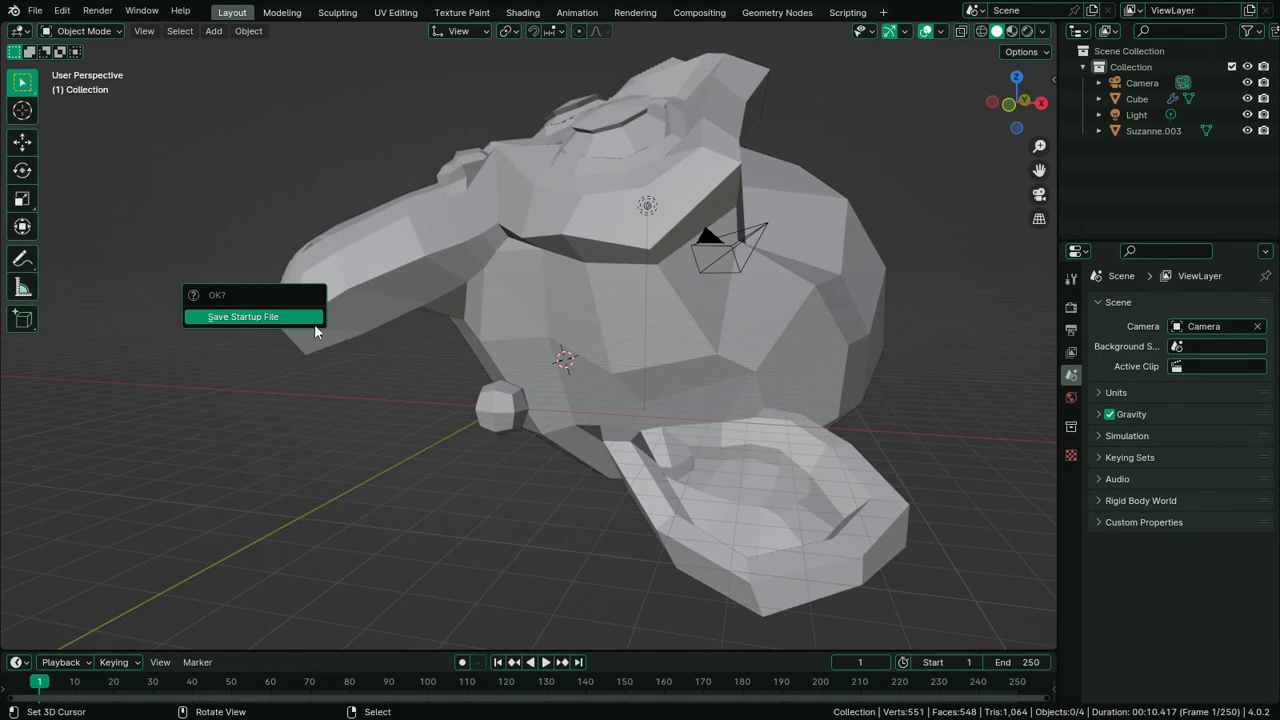
click(304, 321)
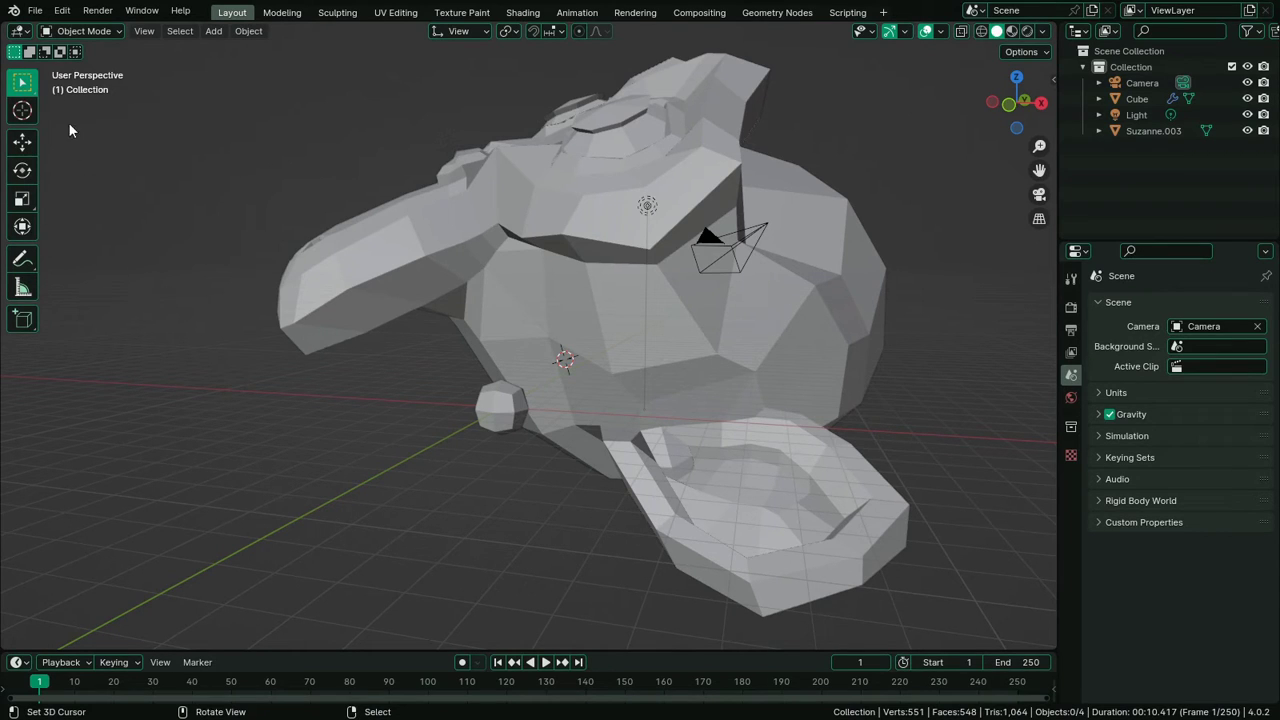
Create a new file from the Video Editing template
click(38, 12)
mouse_move(98, 27)
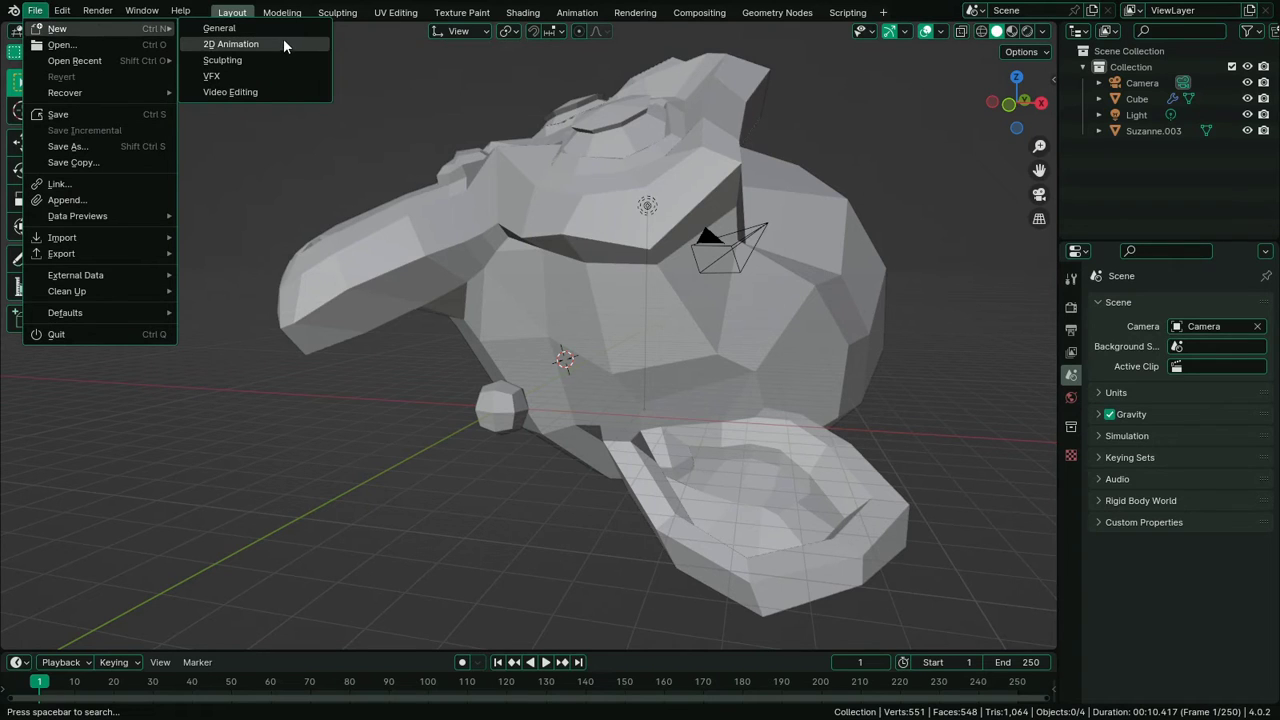
click(253, 94)
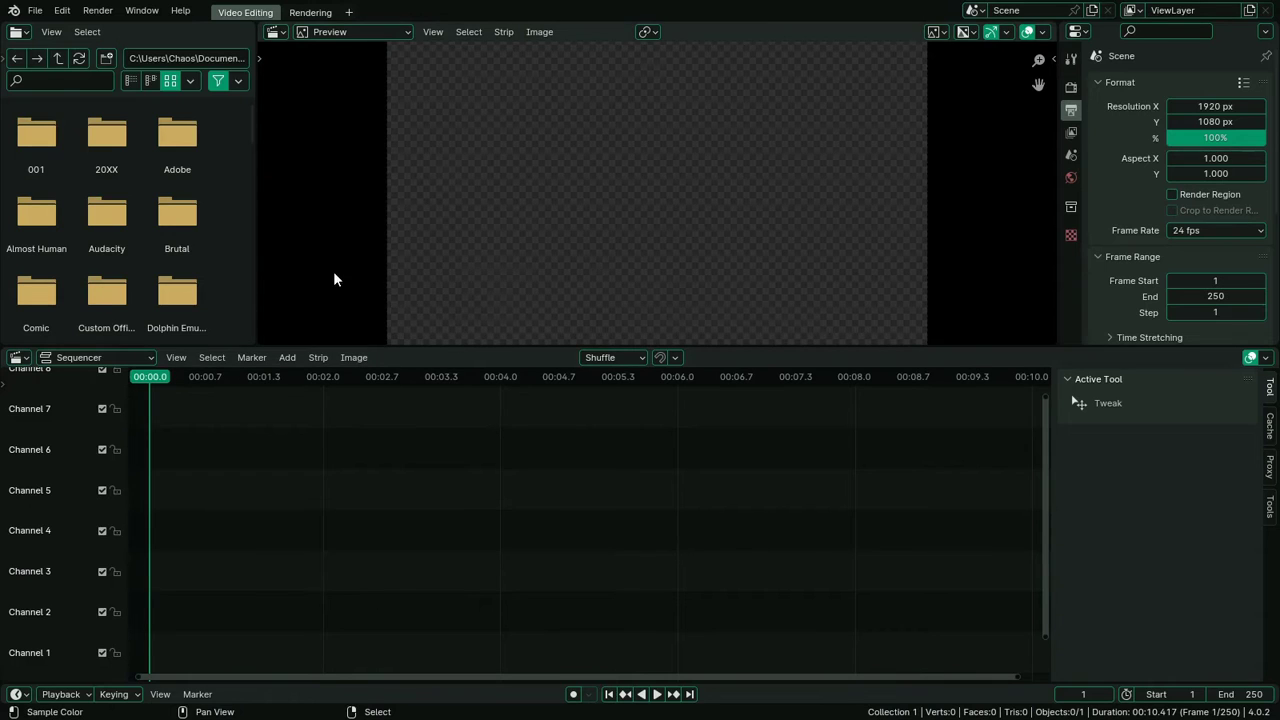
Widen the file browser, open the SFX bookmark, and place Fart Reverb.mp3 at frame 0 on channel 5
mouse_move(254, 271)
mouse_down()
mouse_move(406, 271)
mouse_move(229, 289)
mouse_move(261, 294)
mouse_up()
drag(268, 212, 397, 218)
key(t)
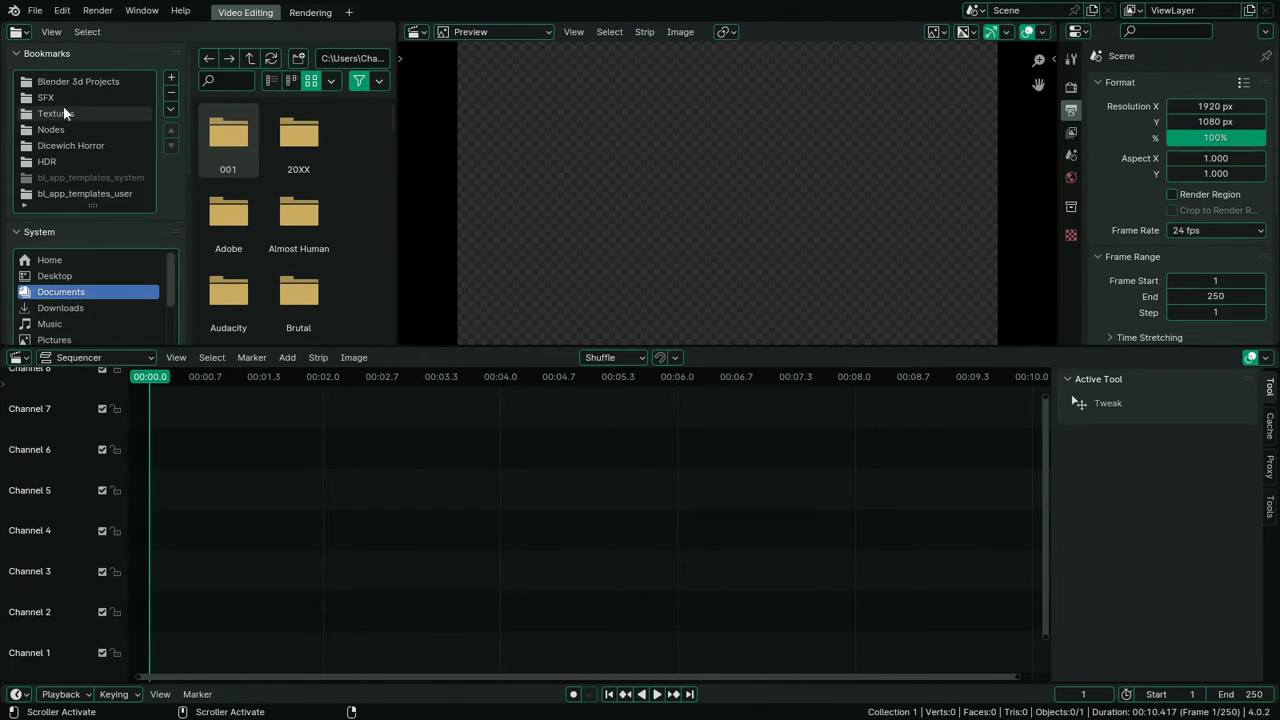
click(62, 99)
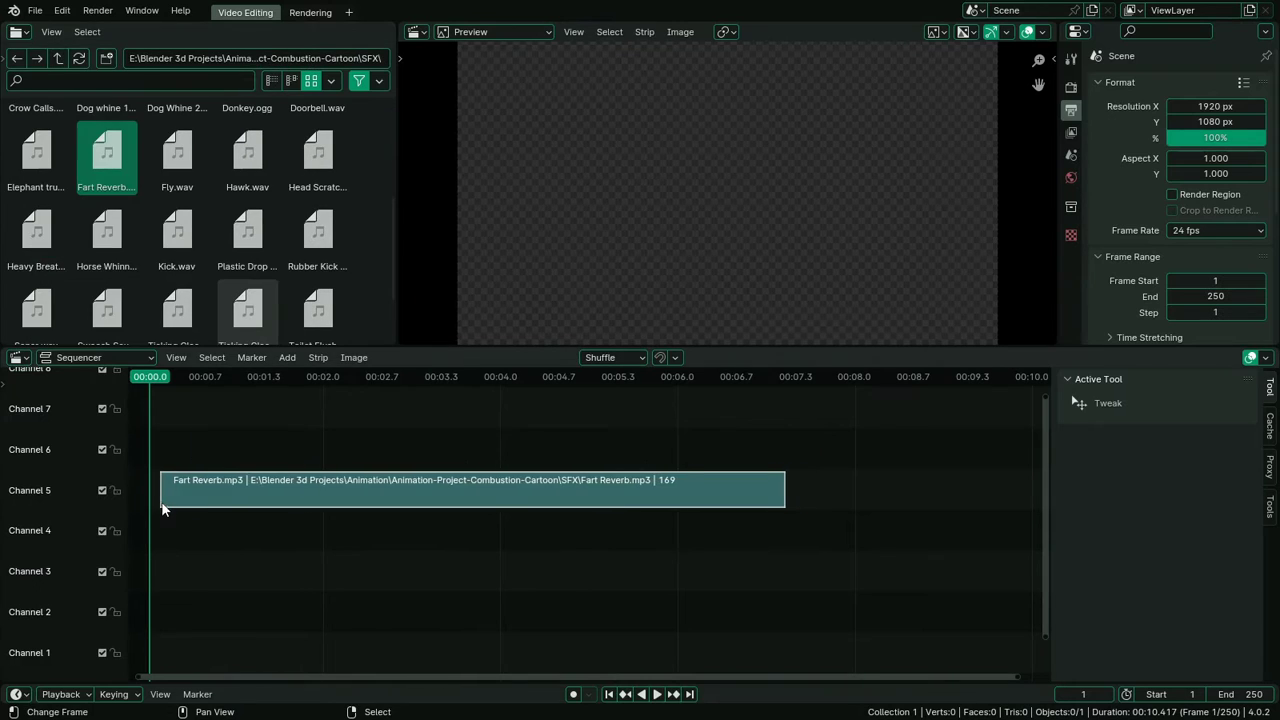
drag(165, 510, 148, 504)
key(space)
key(space)
Open a new sequencer window and move it onto another monitor
click(141, 10)
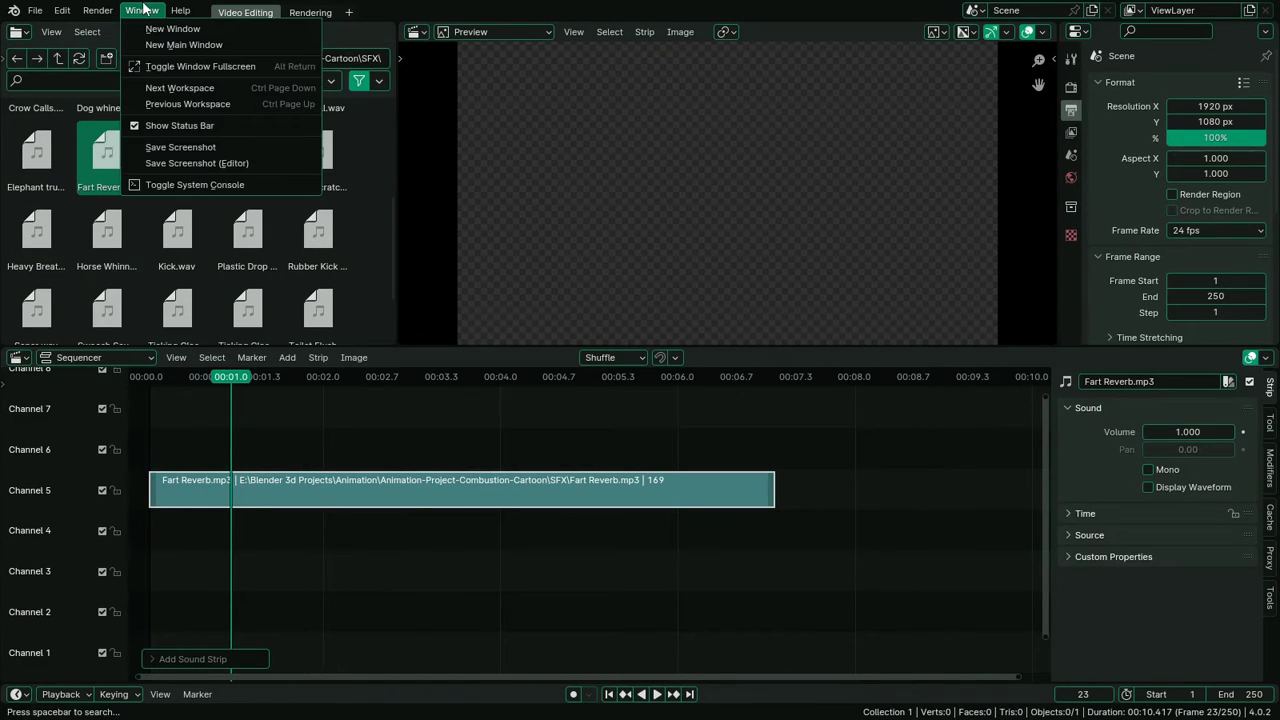
click(176, 29)
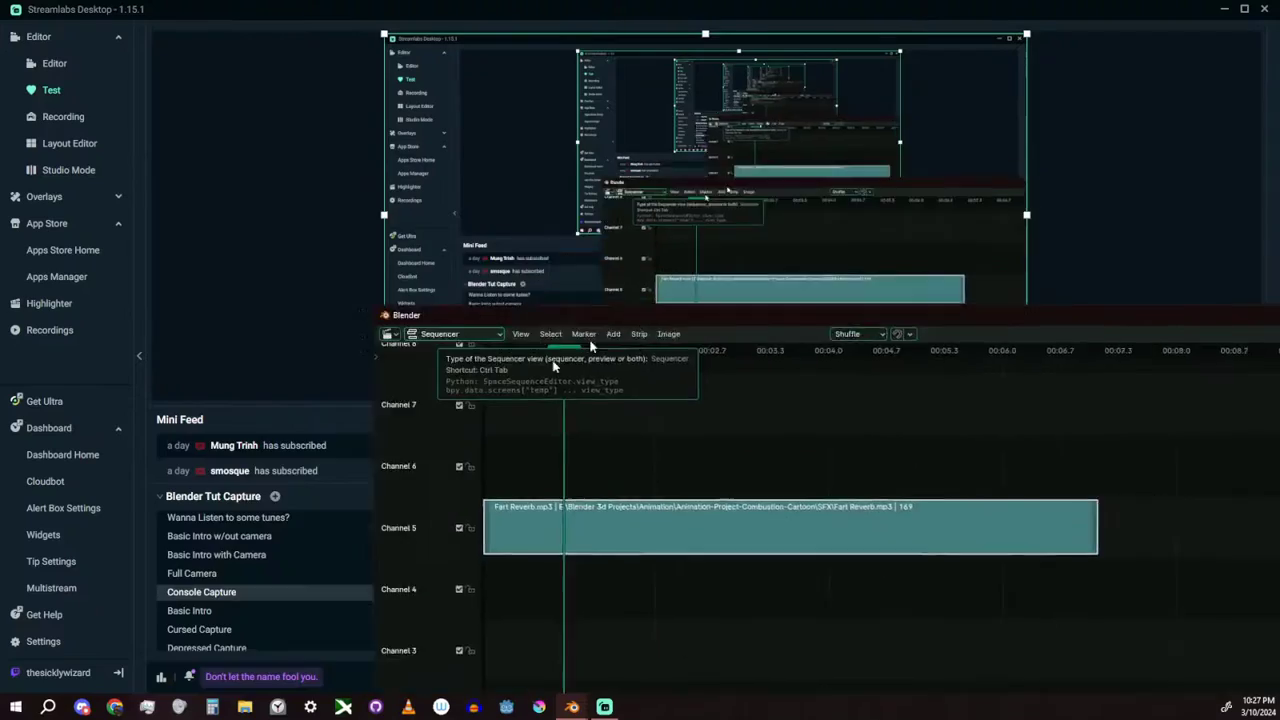
drag(523, 320, 423, 129)
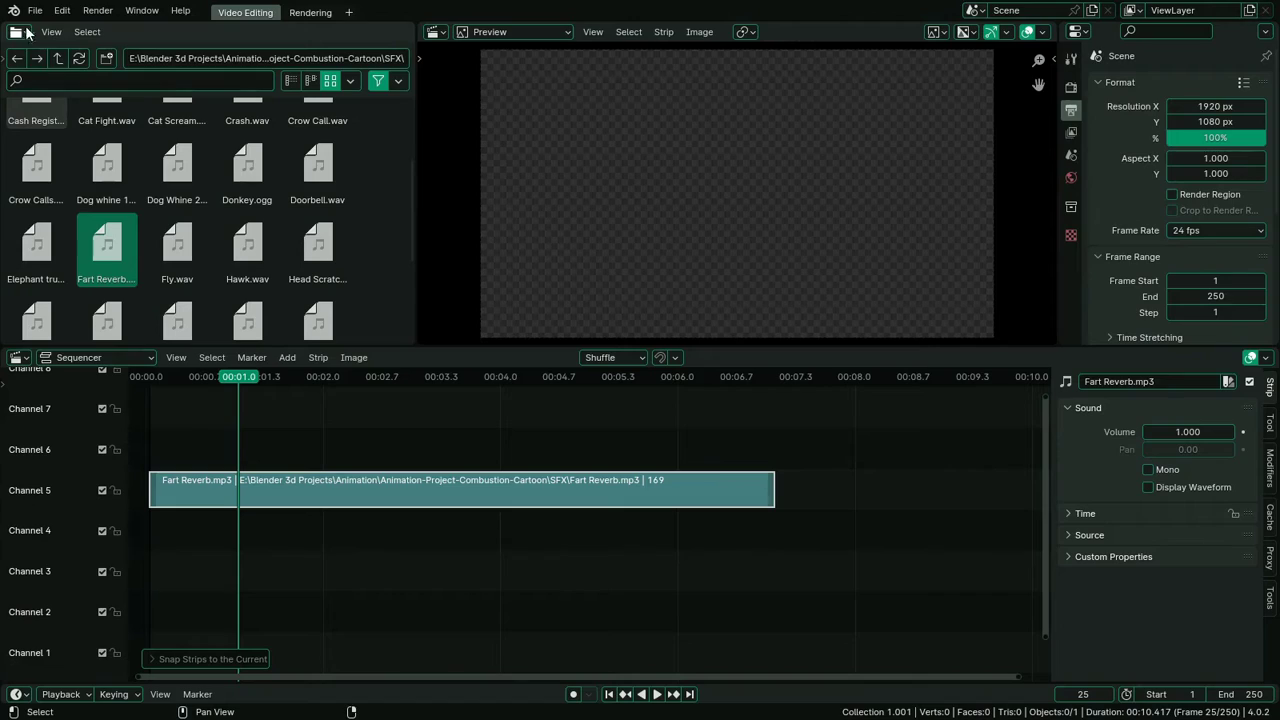
Use File > Defaults > Save Startup File to store the Video Editing layout
click(34, 10)
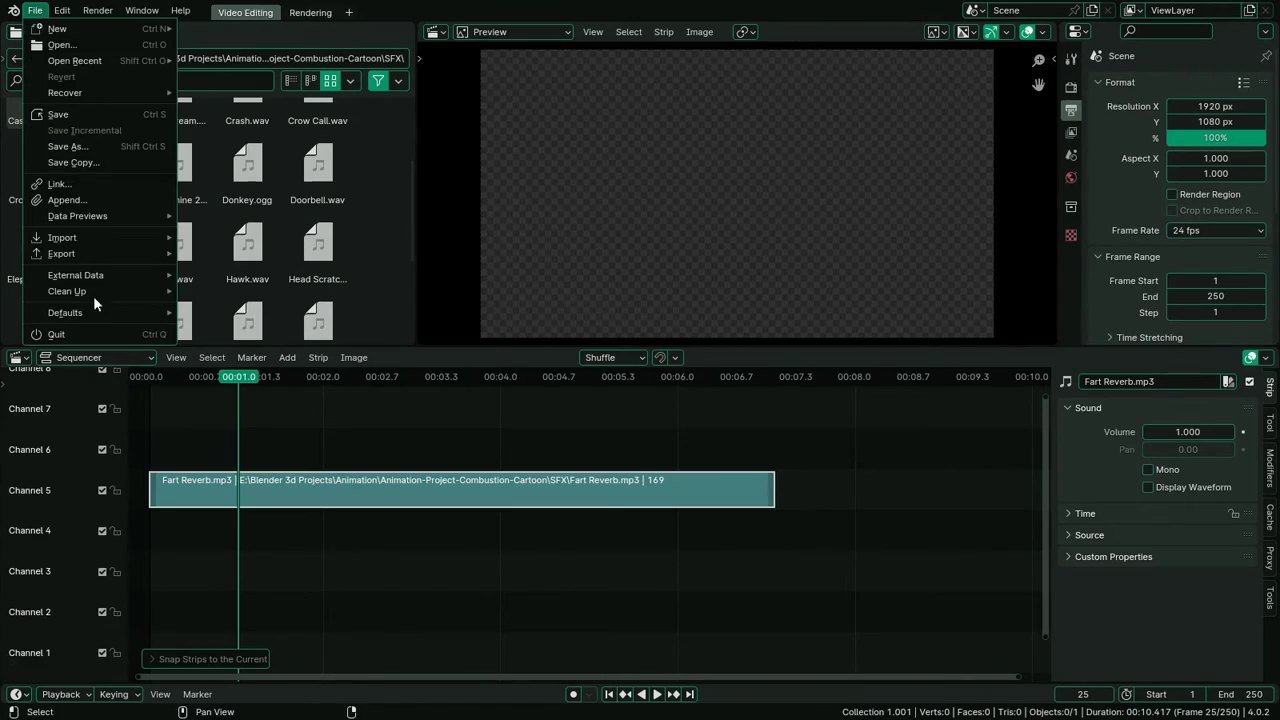
mouse_move(95, 312)
click(284, 330)
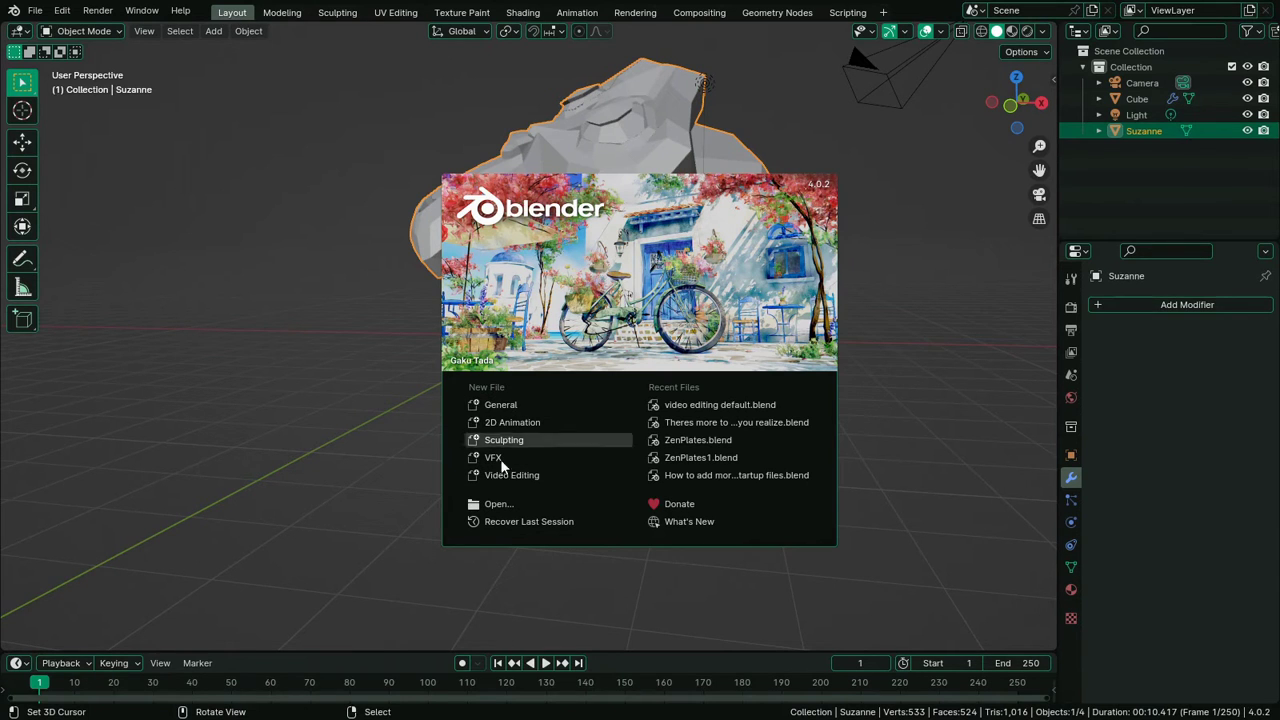
click(512, 422)
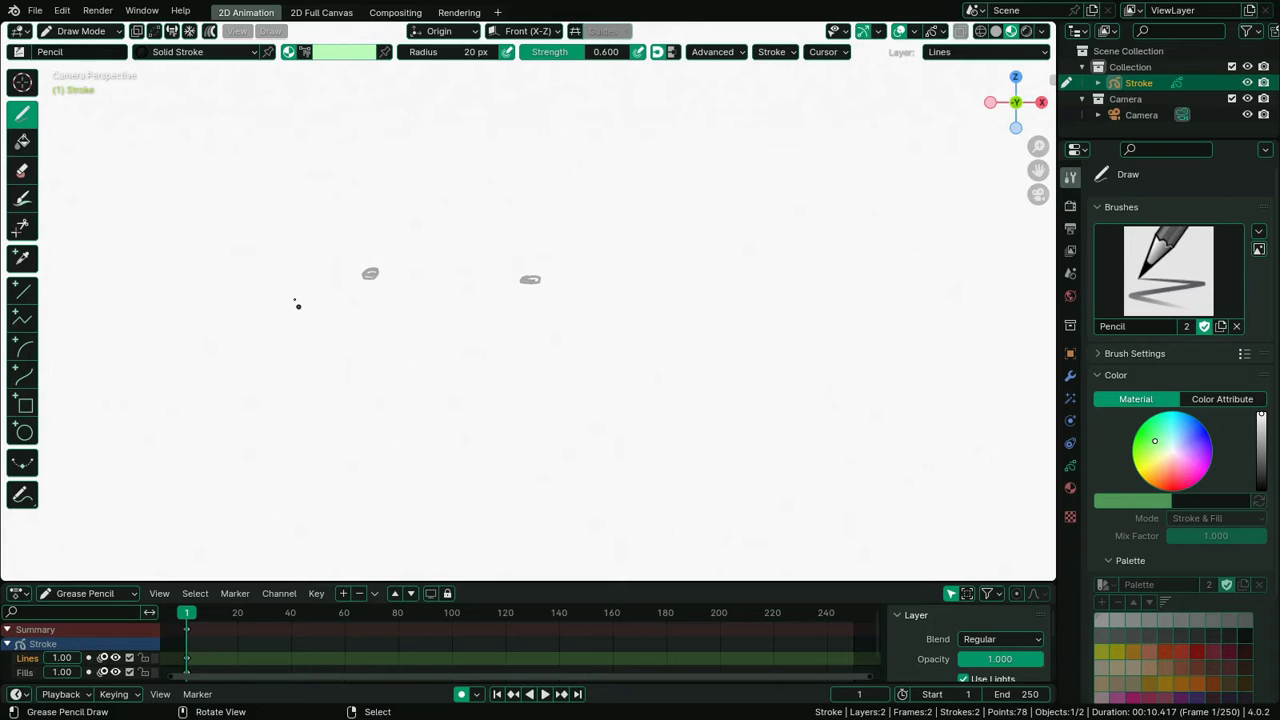
mouse_move(293, 299)
mouse_down()
mouse_move(383, 368)
mouse_move(637, 321)
mouse_move(648, 292)
mouse_up()
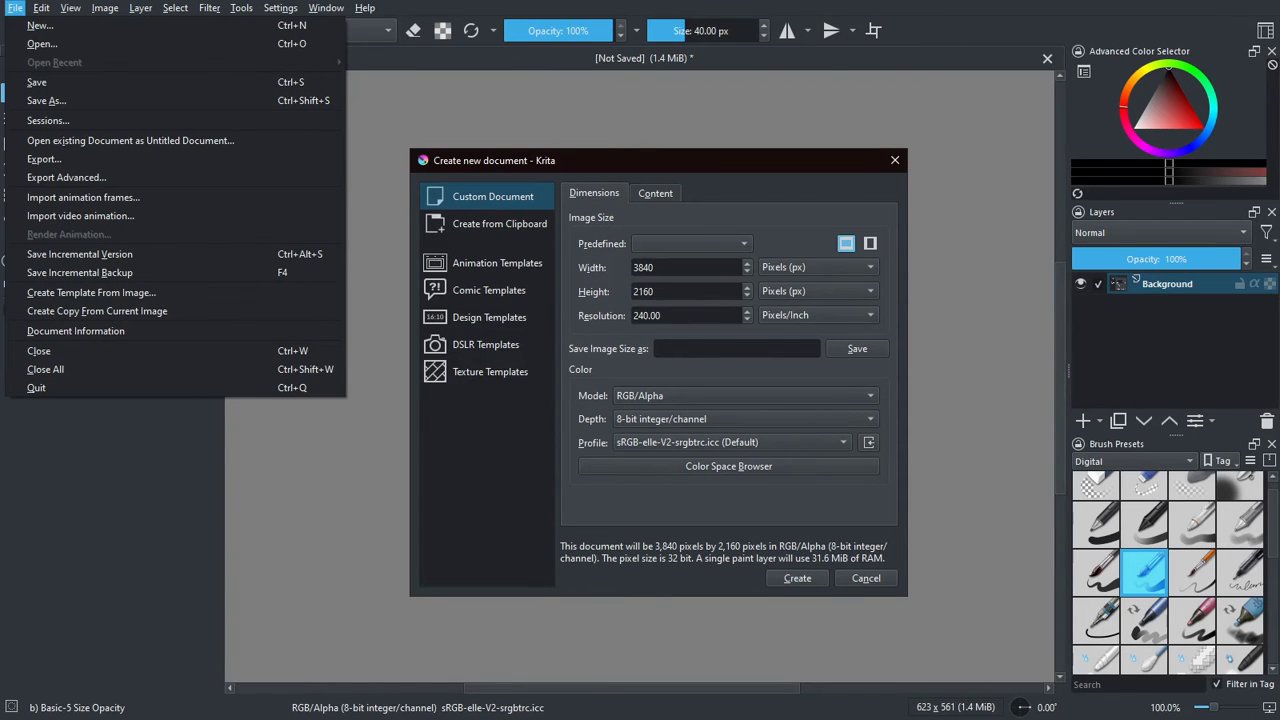
key(Escape)
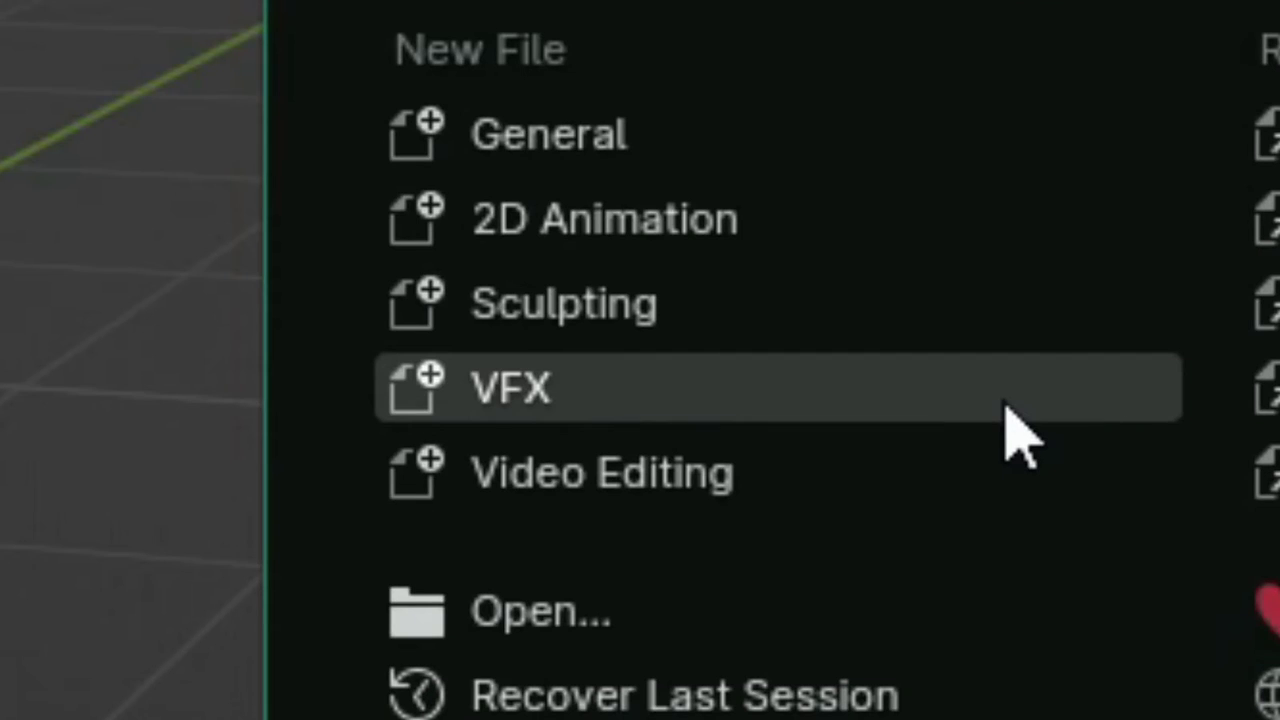
Start a VFX template file and sculpt detail around the face's right eye
click(1015, 435)
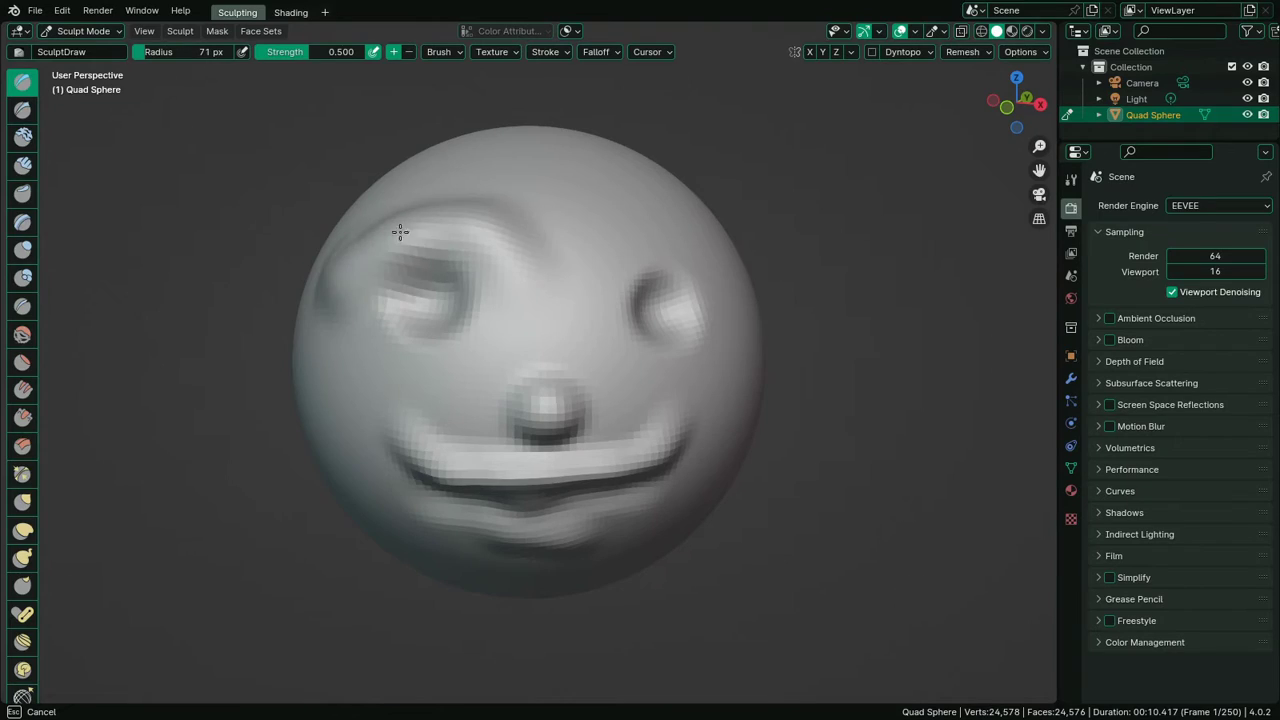
drag(400, 232, 420, 240)
mouse_move(608, 274)
mouse_down()
mouse_move(712, 262)
mouse_move(596, 259)
mouse_move(654, 243)
mouse_up()
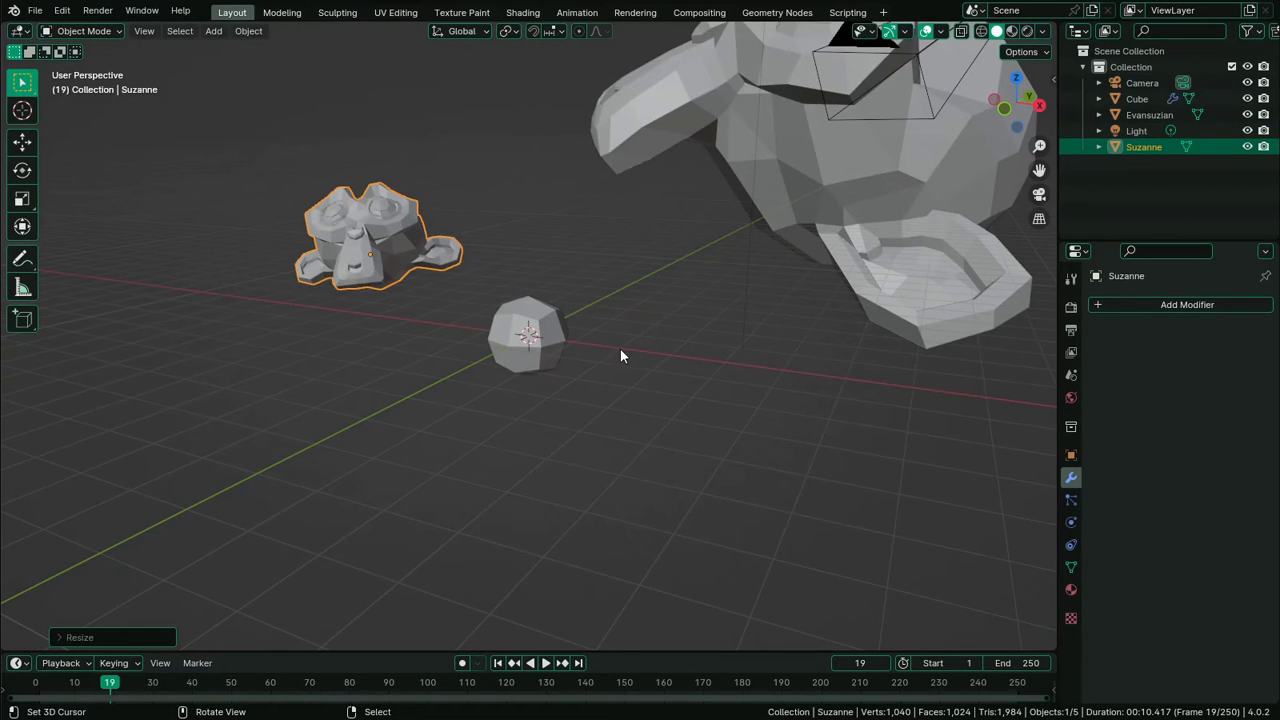
Add another Monkey mesh to the scene
key(shift+a)
mouse_move(620, 349)
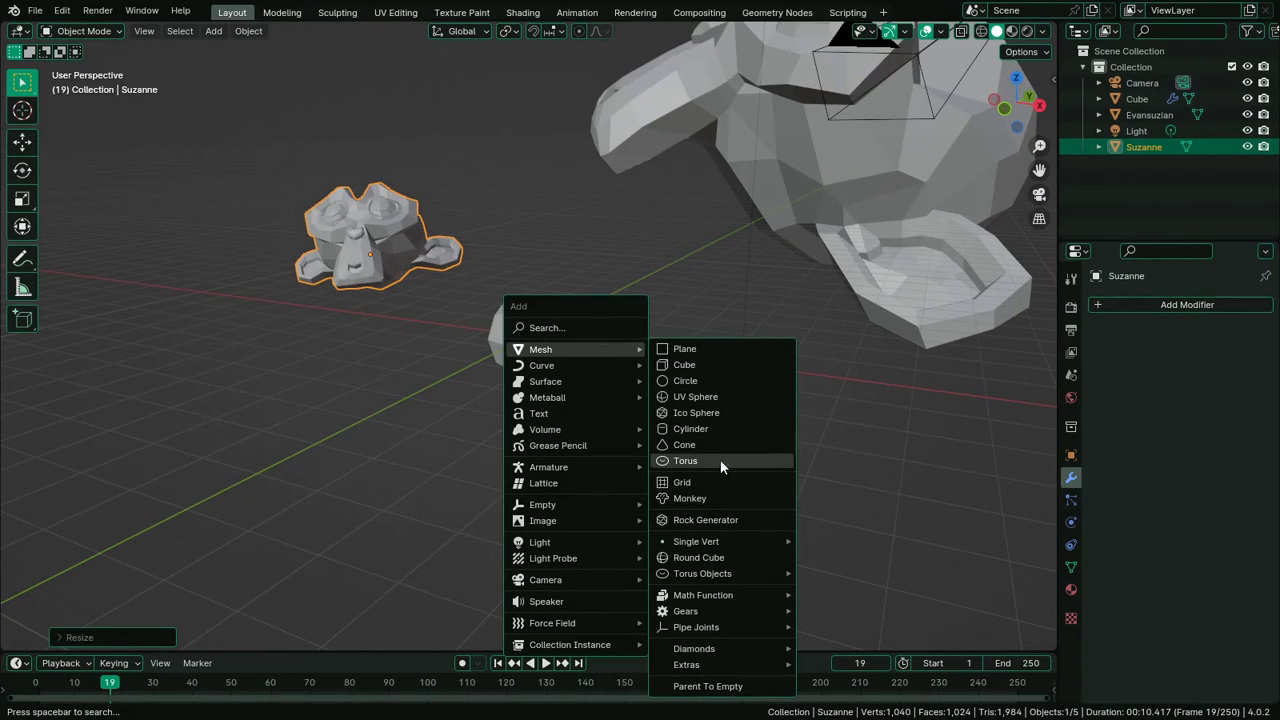
click(690, 498)
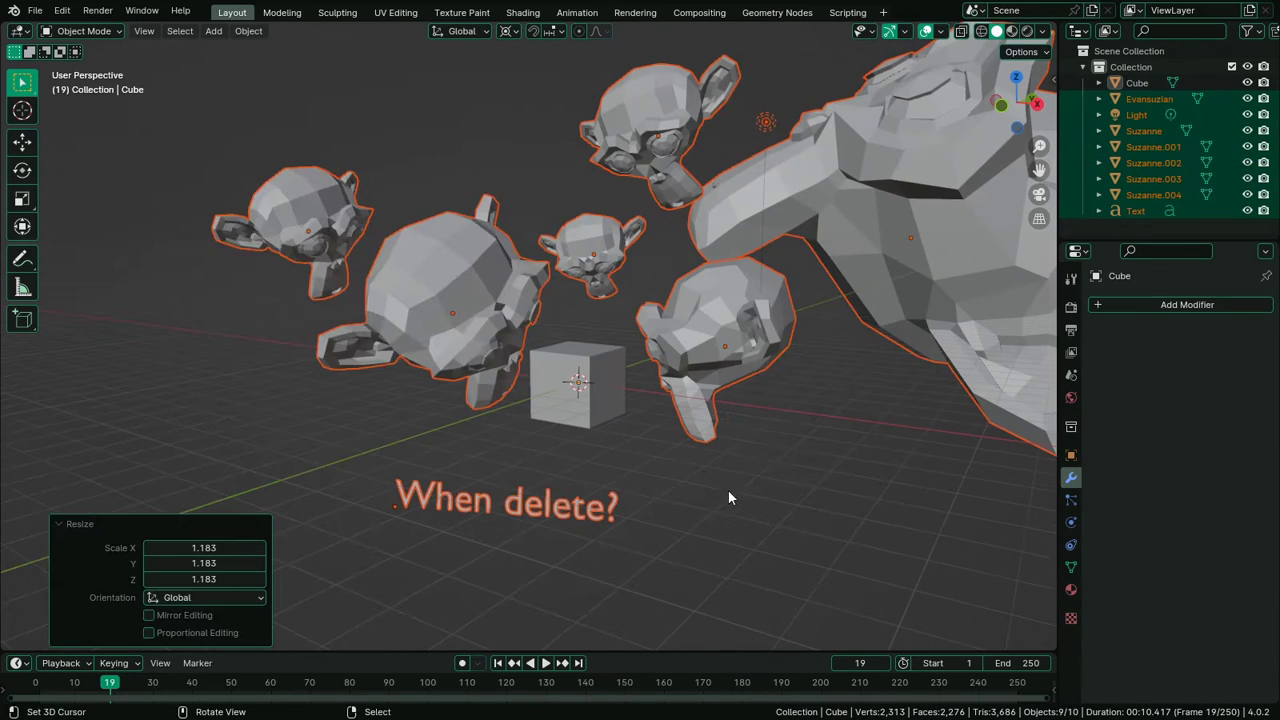
Deselect everything, orbit around the monkeys, and select the cube
click(726, 492)
middle_drag(733, 492, 598, 405)
click(598, 403)
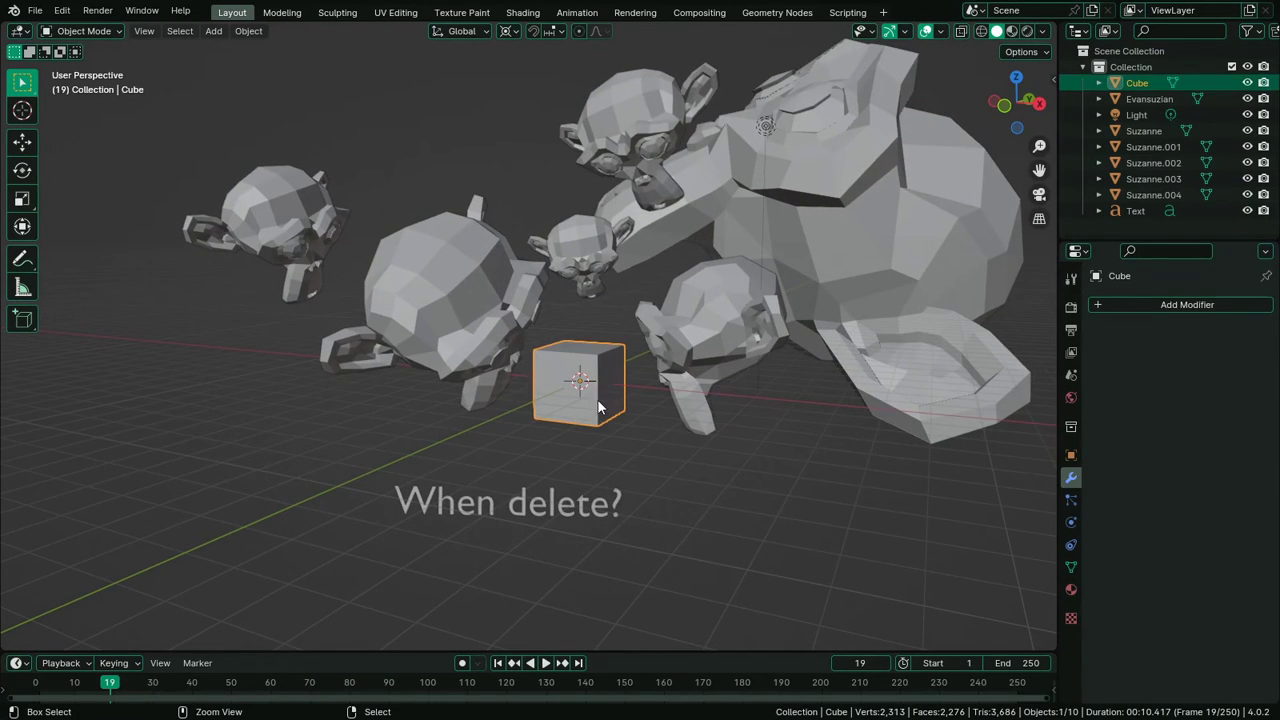
Invert the selection and delete everything except the cube
key(ctrl+i)
key(x)
click(598, 403)
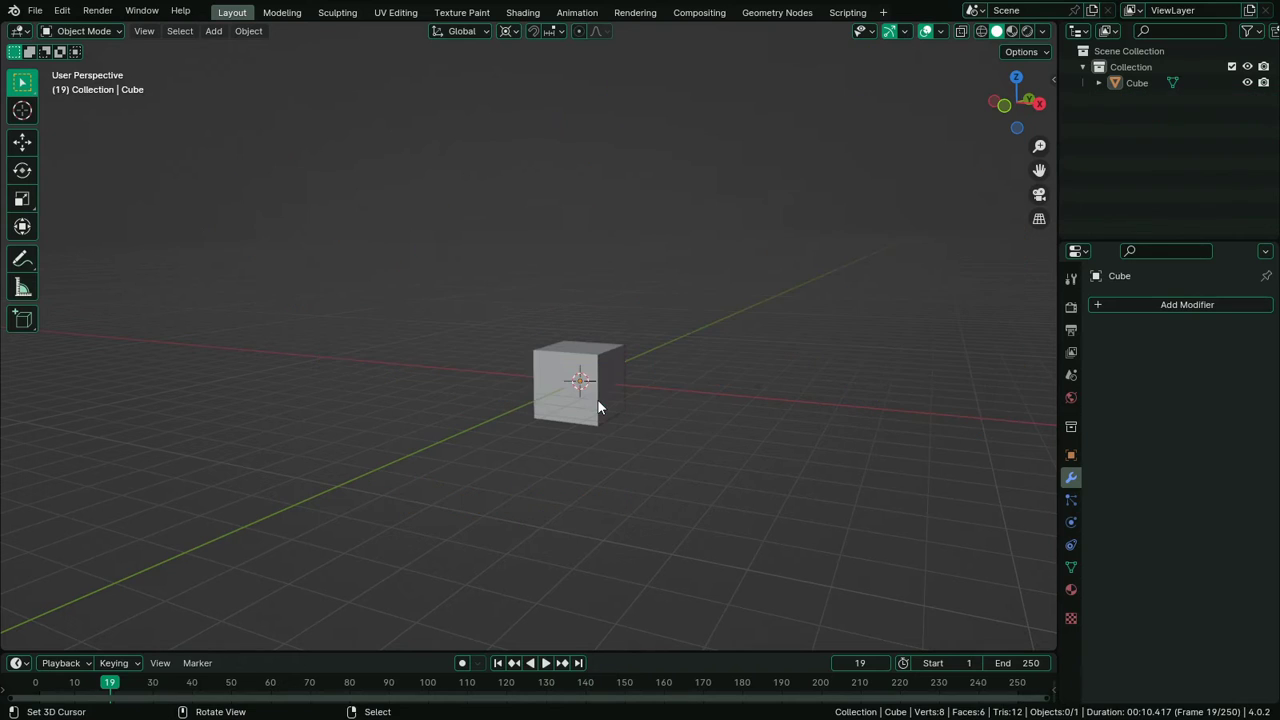
Move the camera back into position and orbit out of camera view
scroll(598, 400, up, 5)
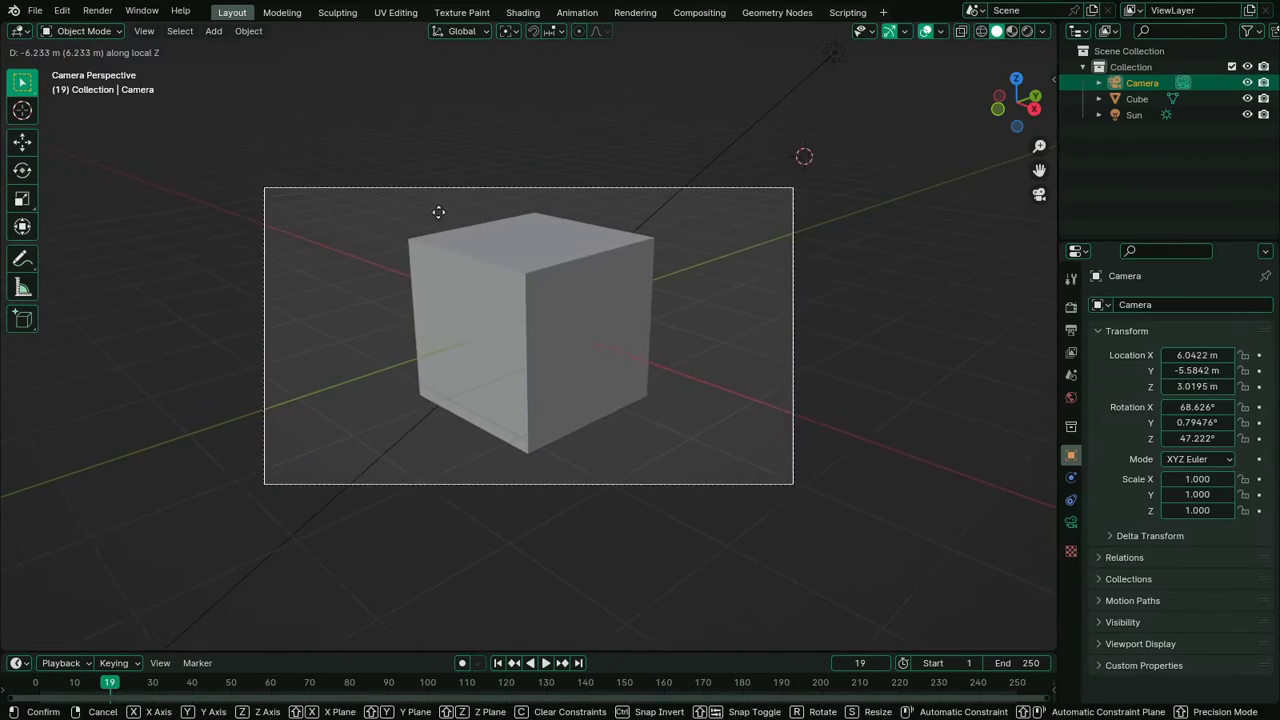
click(438, 213)
scroll(592, 318, down, 3)
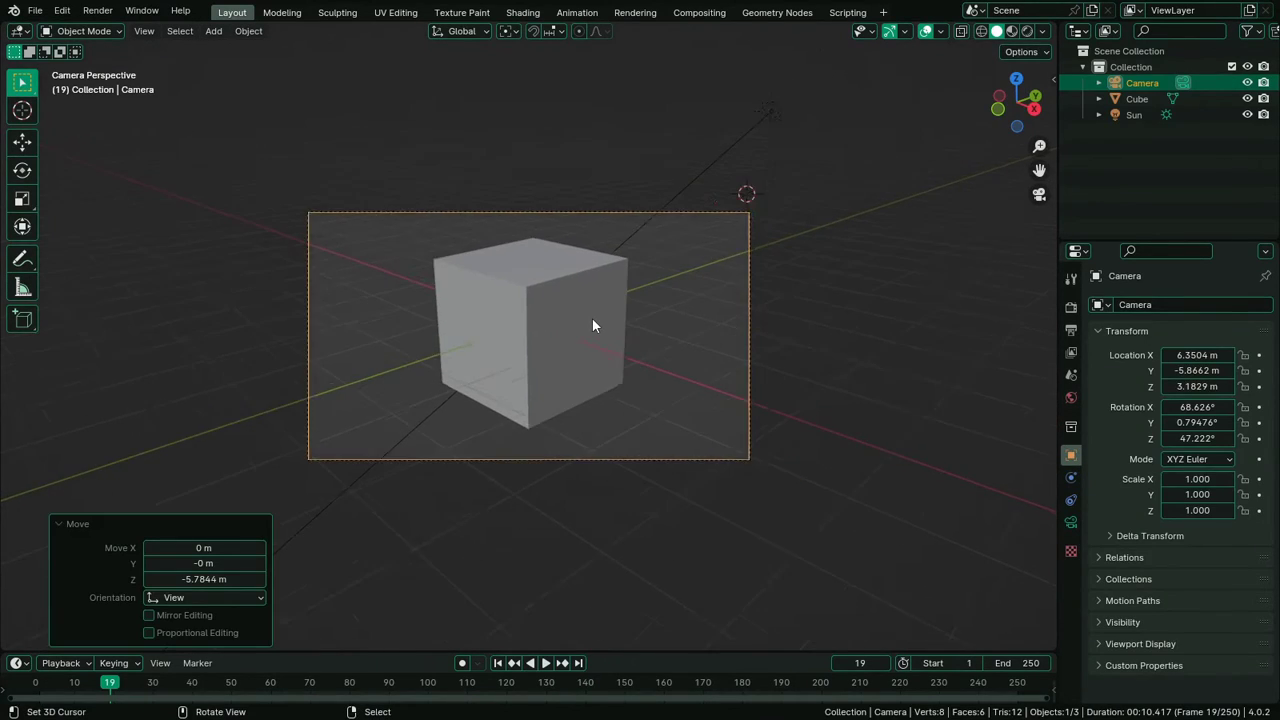
middle_drag(597, 332, 560, 330)
In Save As, create a 'Templates' folder in Blender 3d Projects and open it
key(alt+a)
click(35, 10)
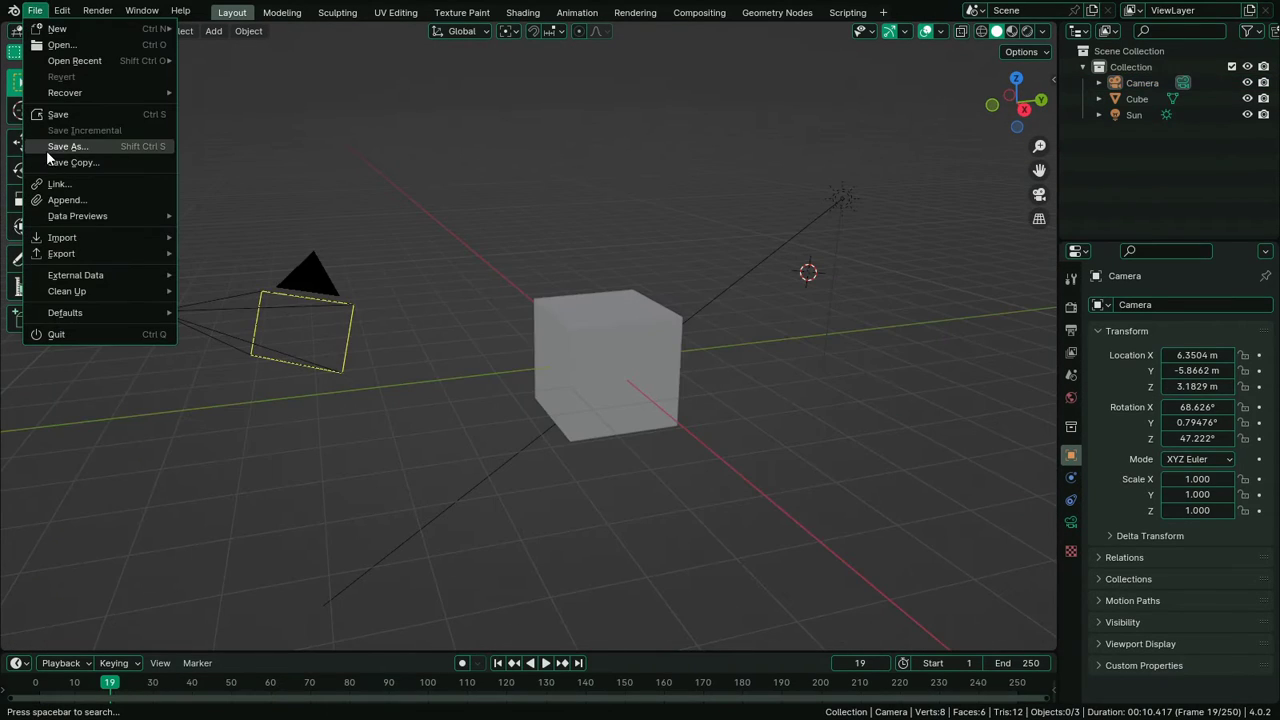
click(116, 146)
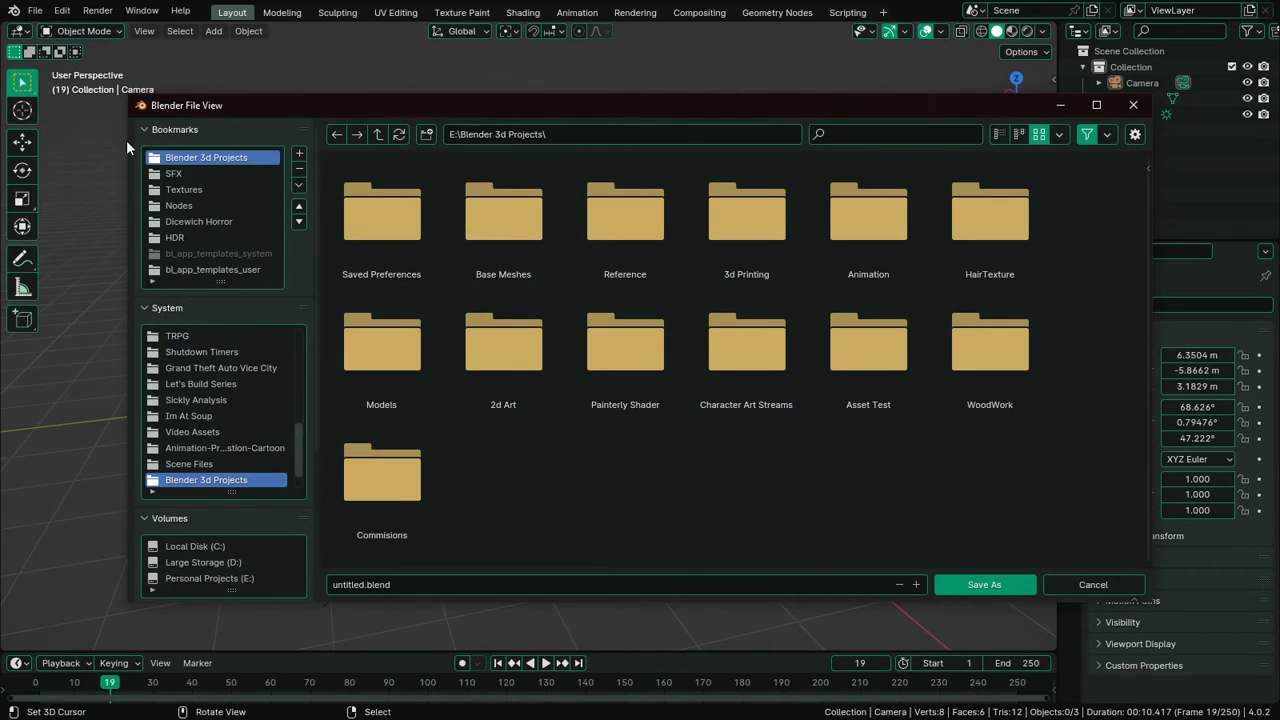
click(426, 134)
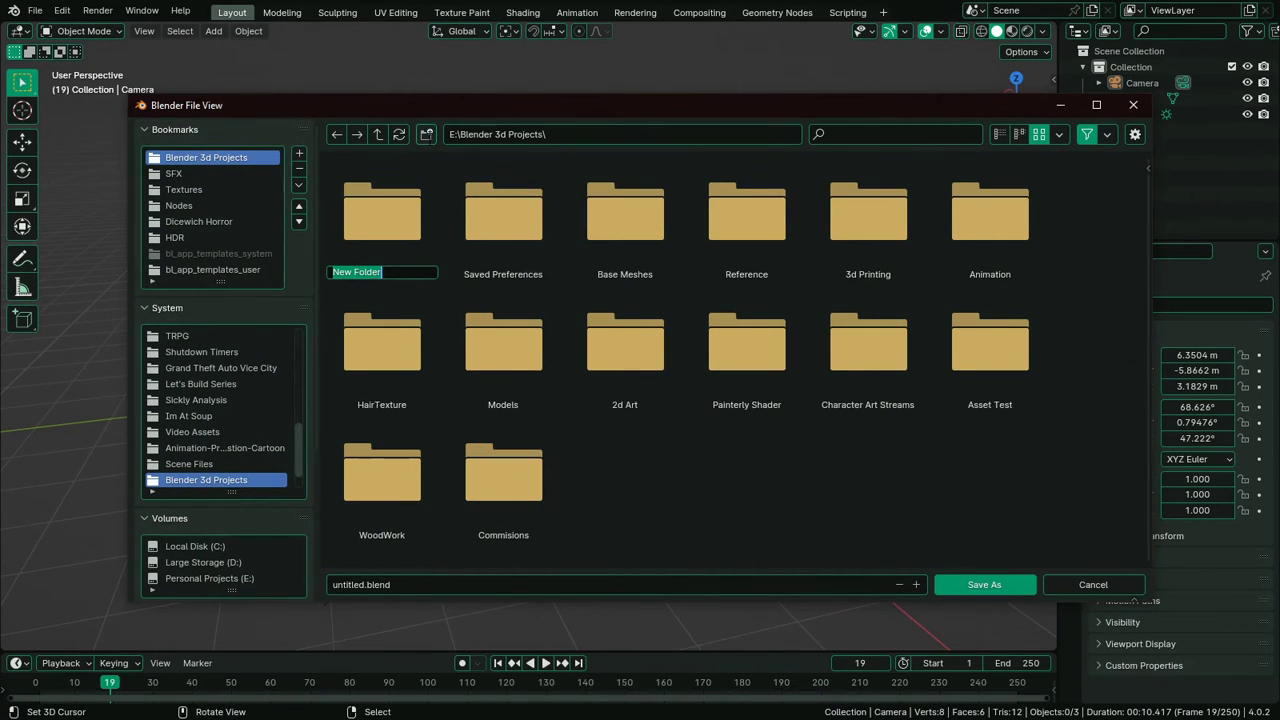
text(Templates)
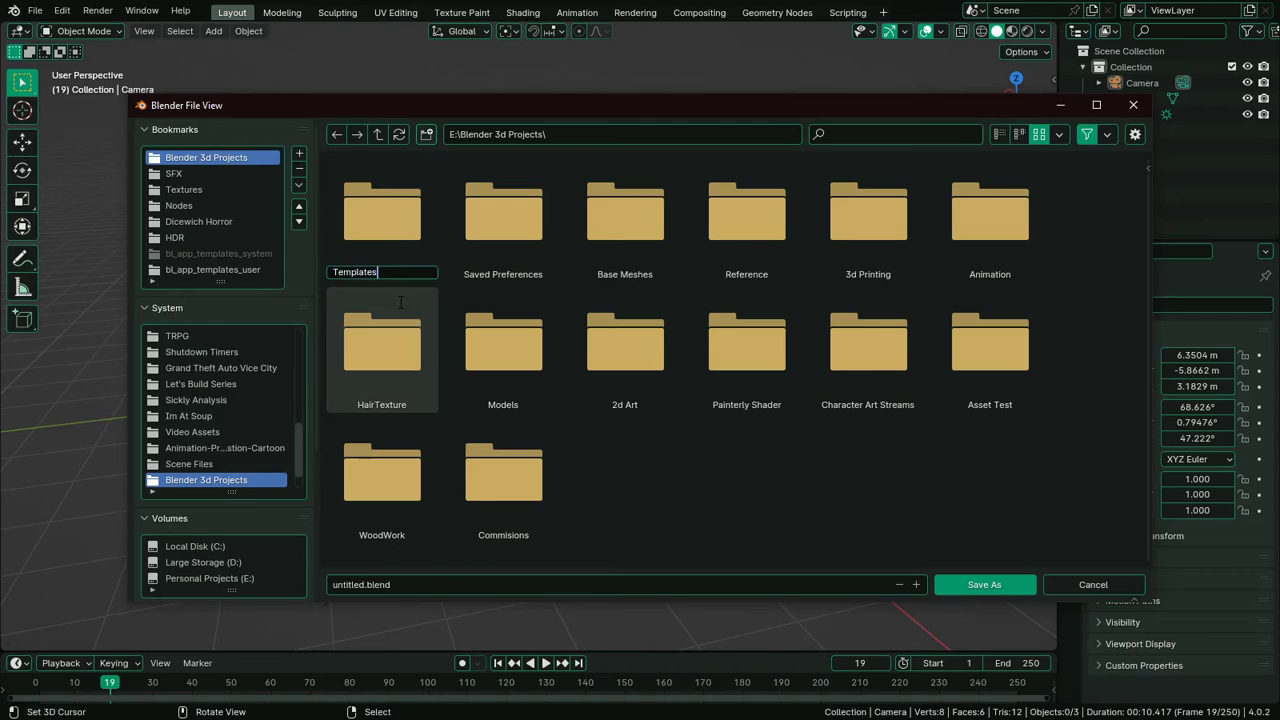
key(Return)
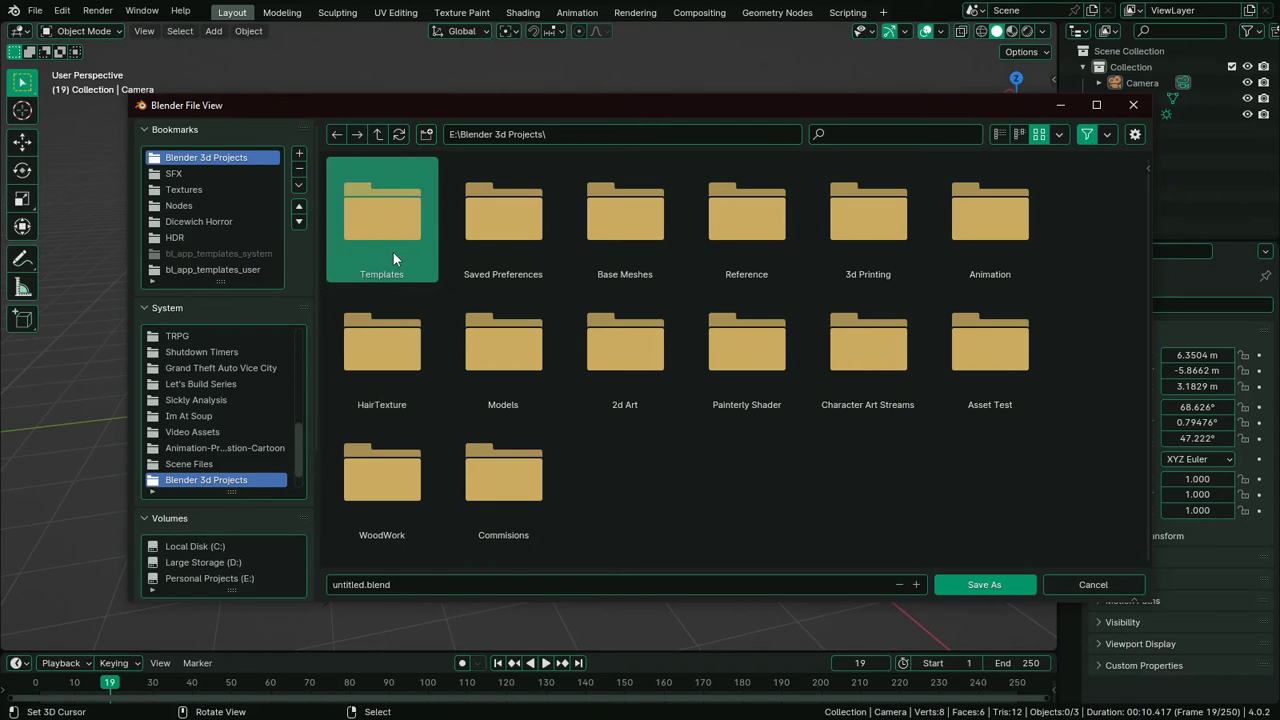
double_click(393, 259)
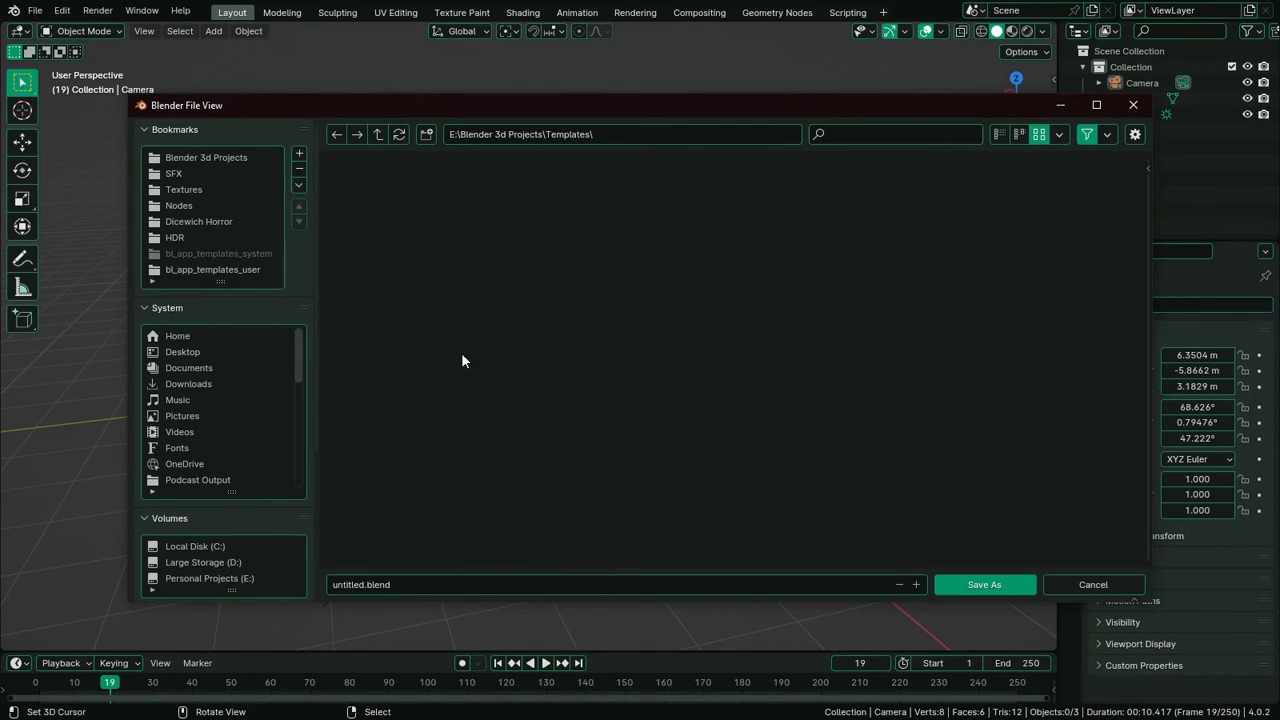
Create a 'Factory Default' folder inside Templates and open it
click(425, 134)
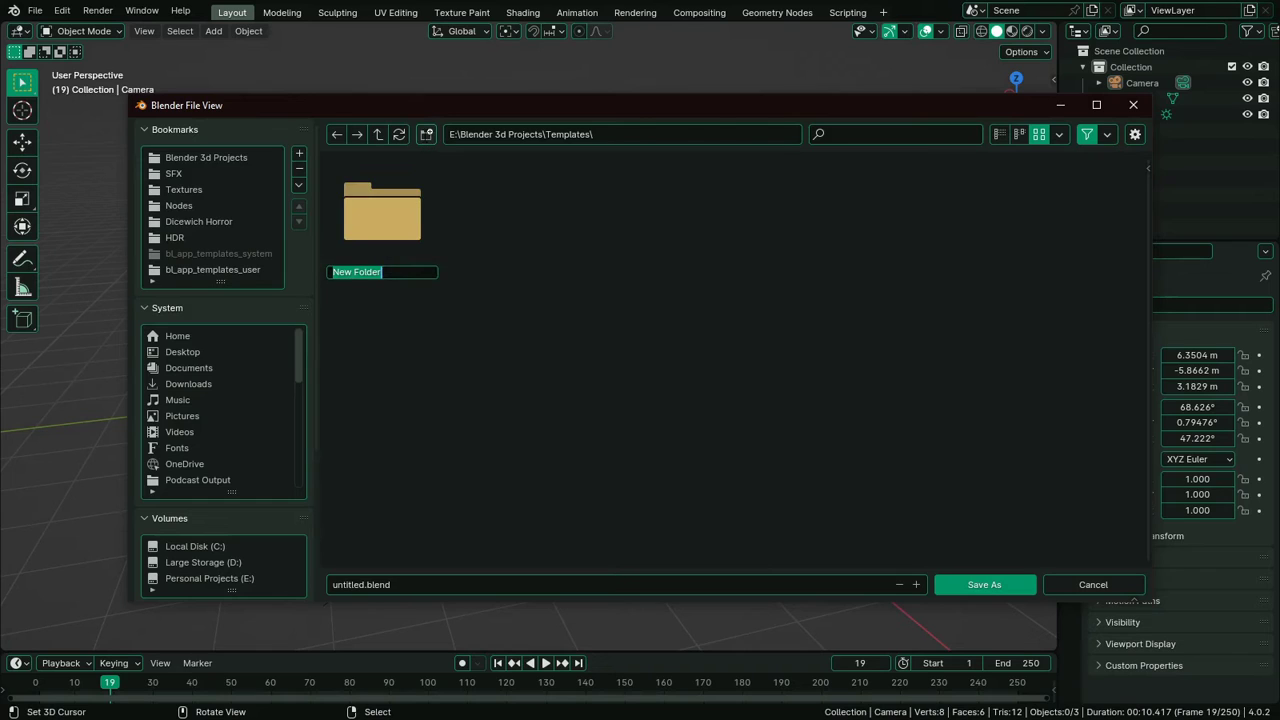
text(Factory Default)
key(Return)
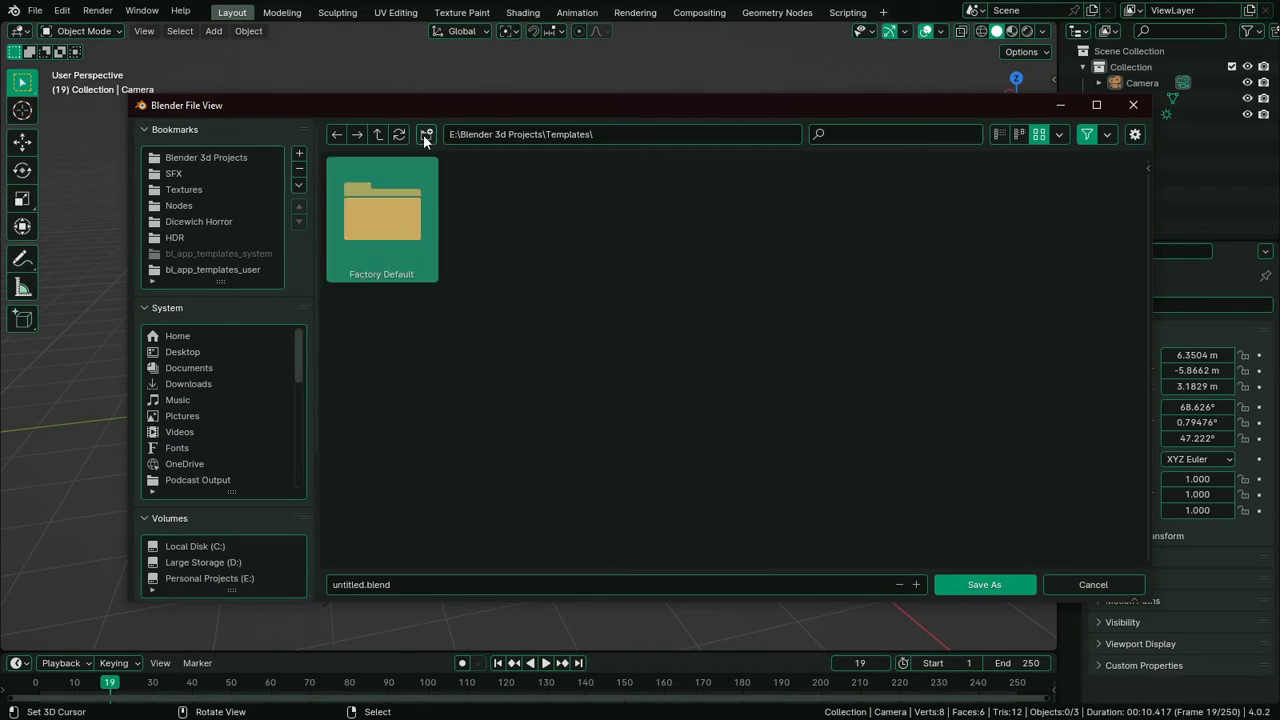
double_click(385, 229)
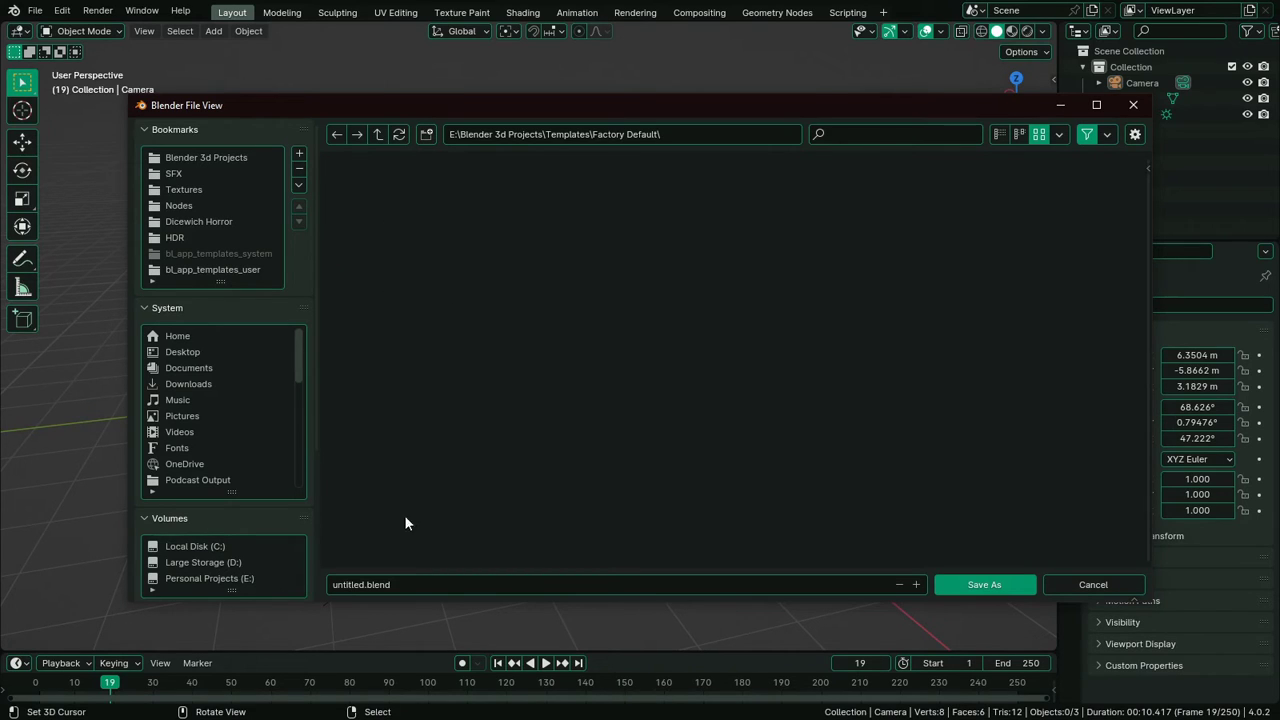
Name the file startup.blend and save it
click(409, 584)
key(Home)
key(ctrl+shift+Right)
text(startup)
click(977, 590)
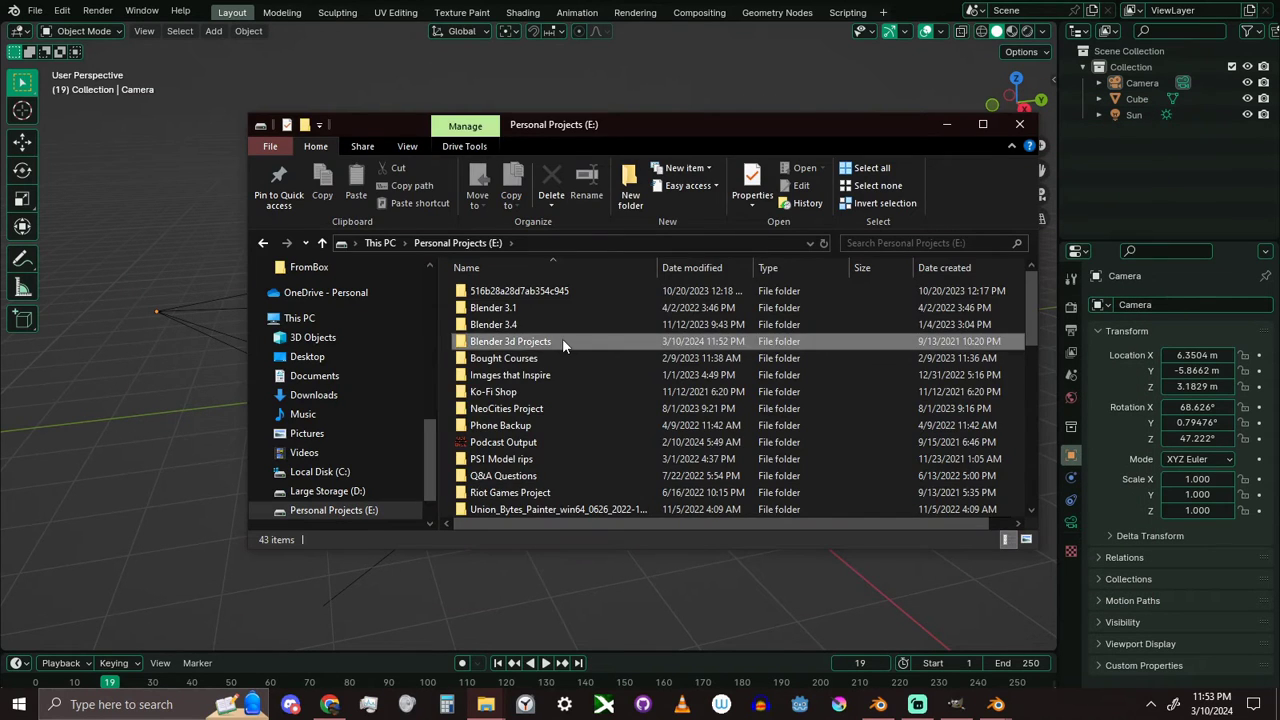
Go into Blender 3d Projects and open its Templates folder
double_click(562, 341)
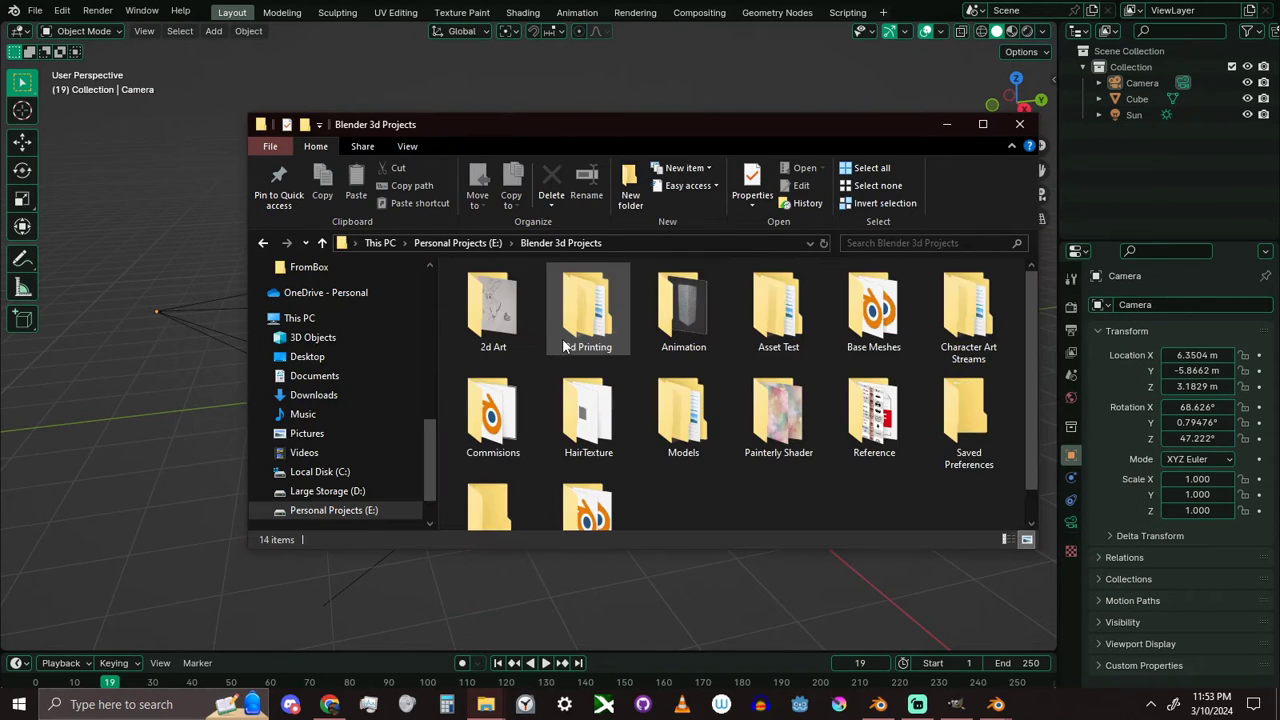
scroll(572, 350, down, 1)
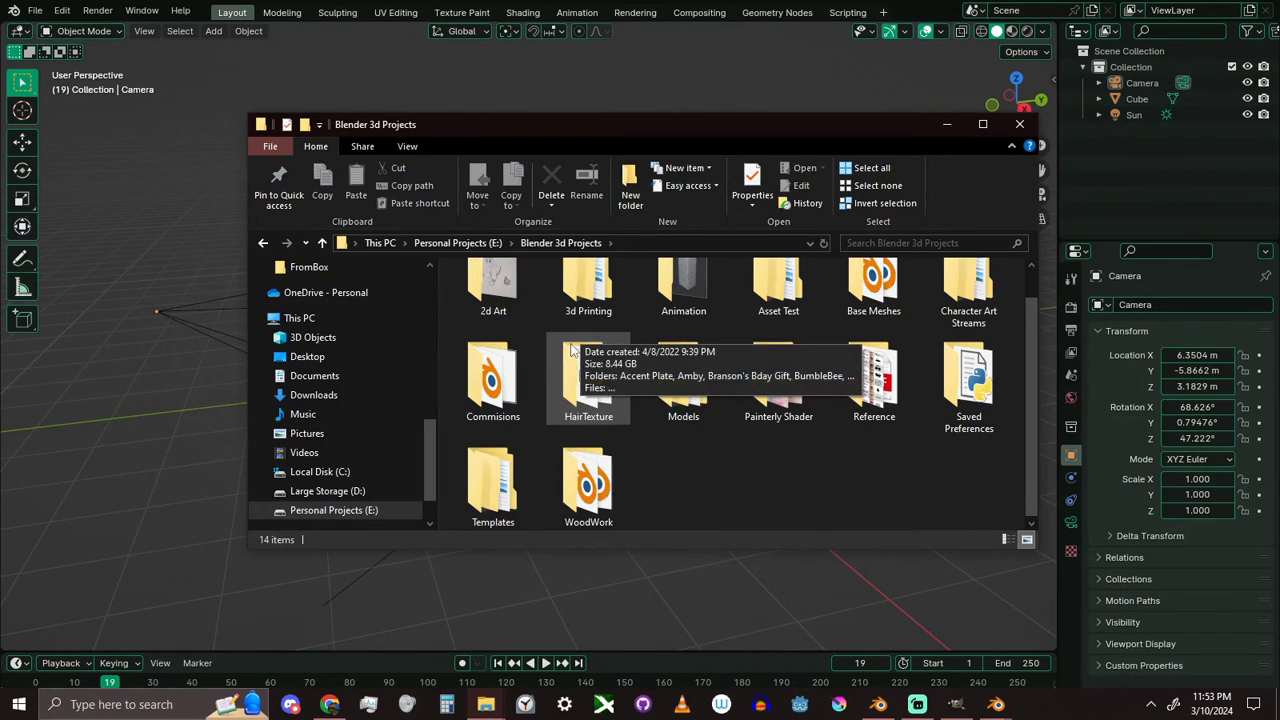
double_click(490, 469)
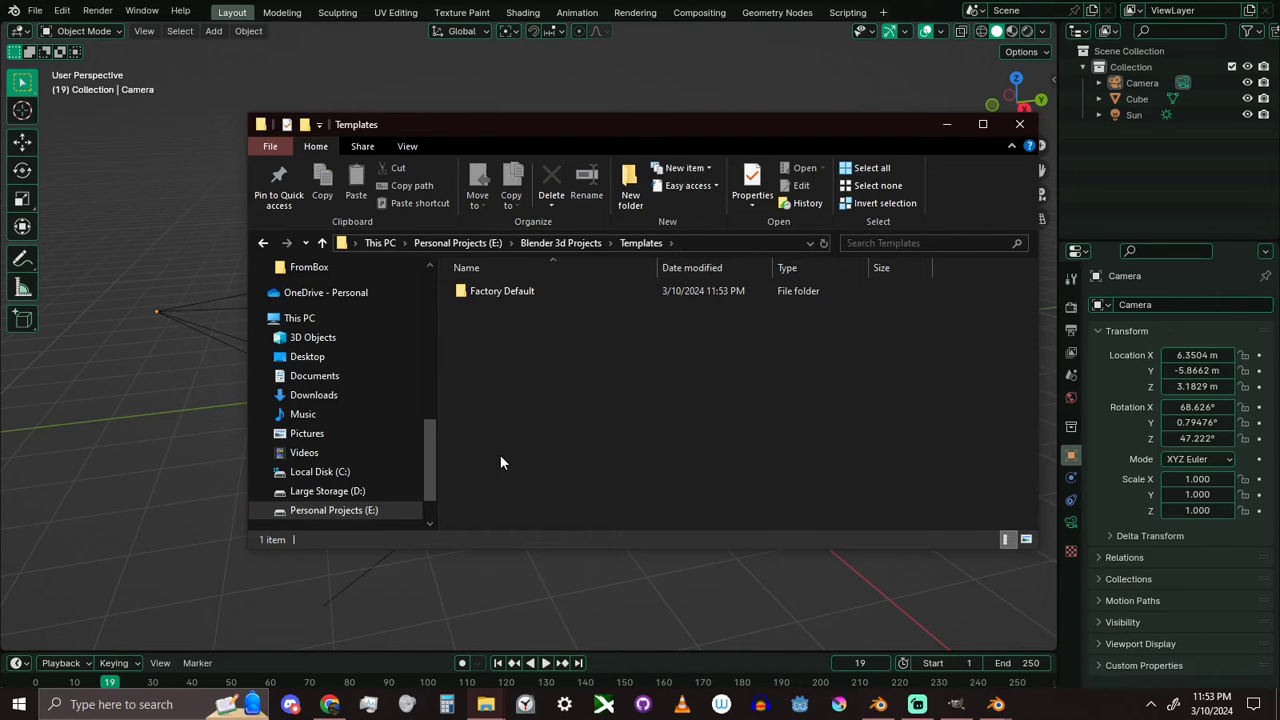
Compress Factory Default into Factory Default.zip with 7-Zip, then close the Templates window
right_click(534, 293)
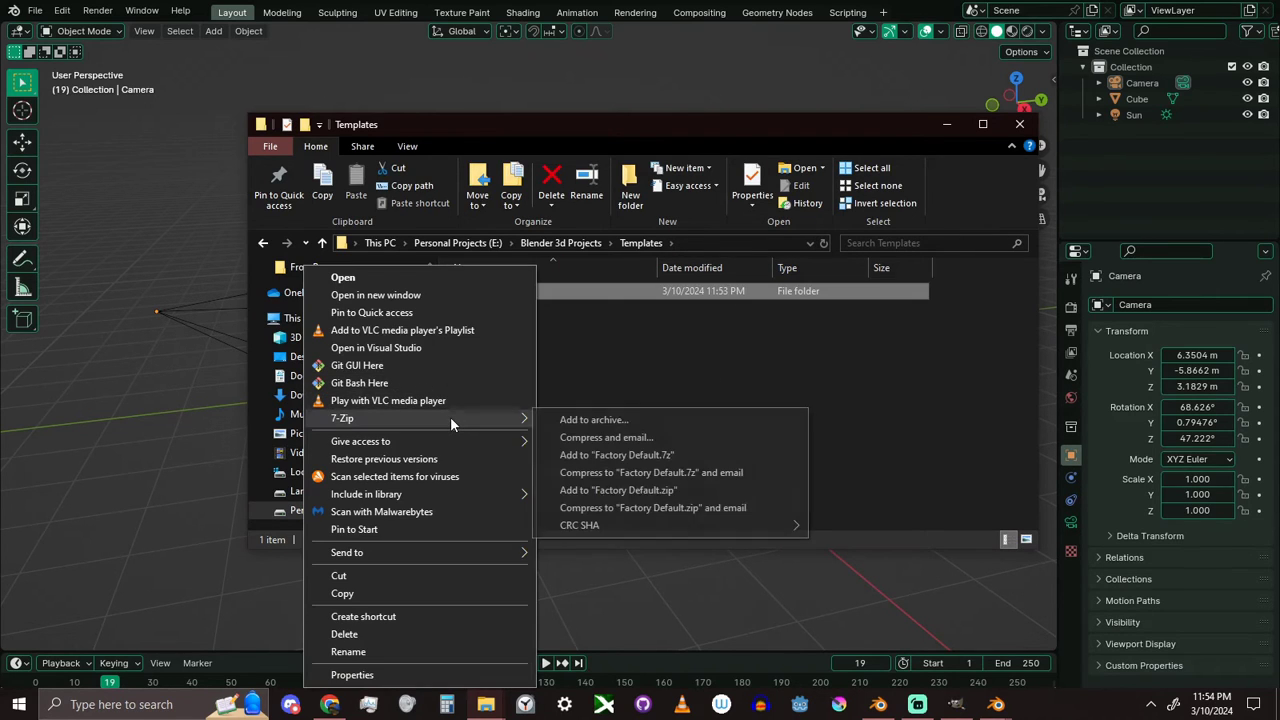
mouse_move(450, 418)
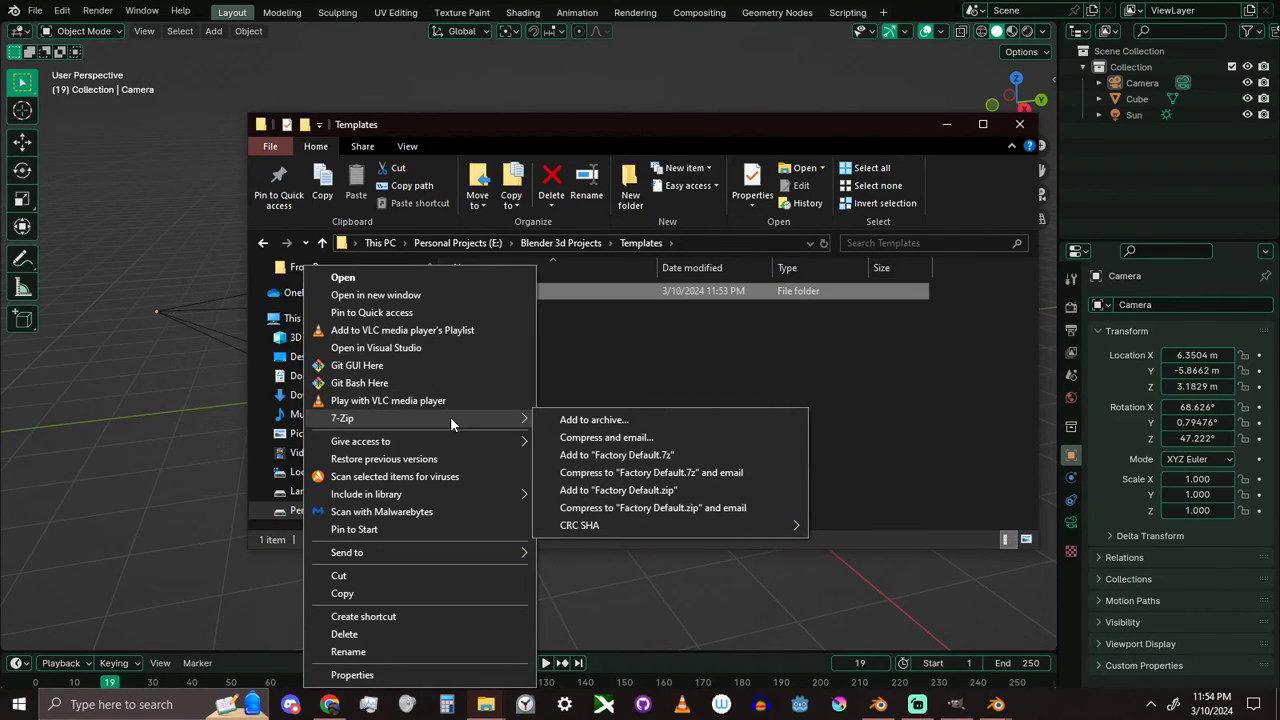
click(645, 421)
click(672, 552)
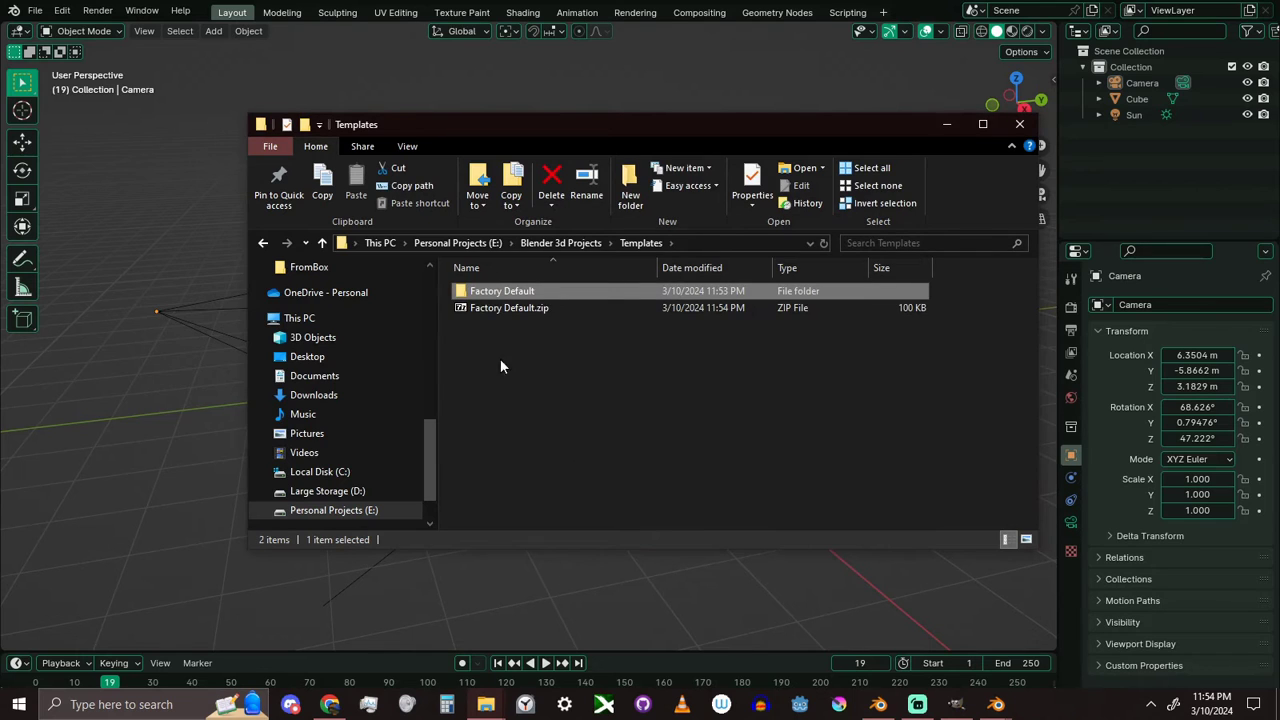
click(509, 308)
click(1019, 124)
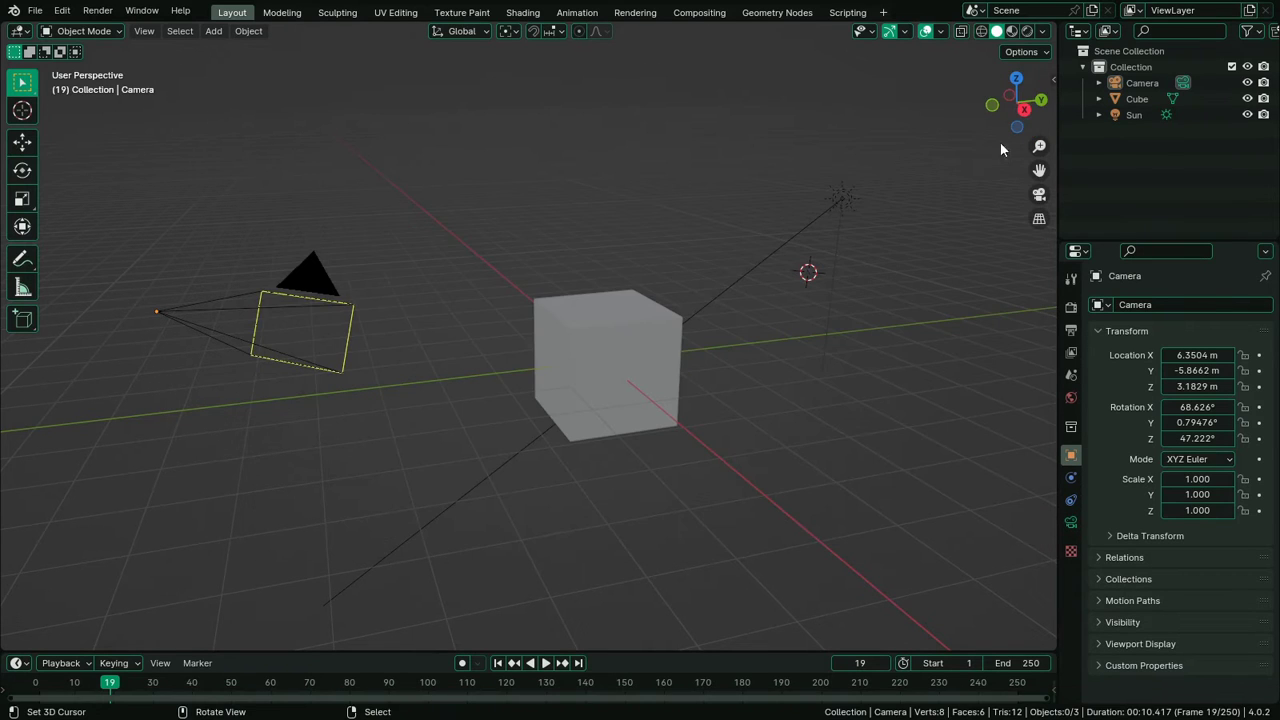
Install Factory Default.zip from Templates as an application template and confirm it's listed under File > New
click(15, 12)
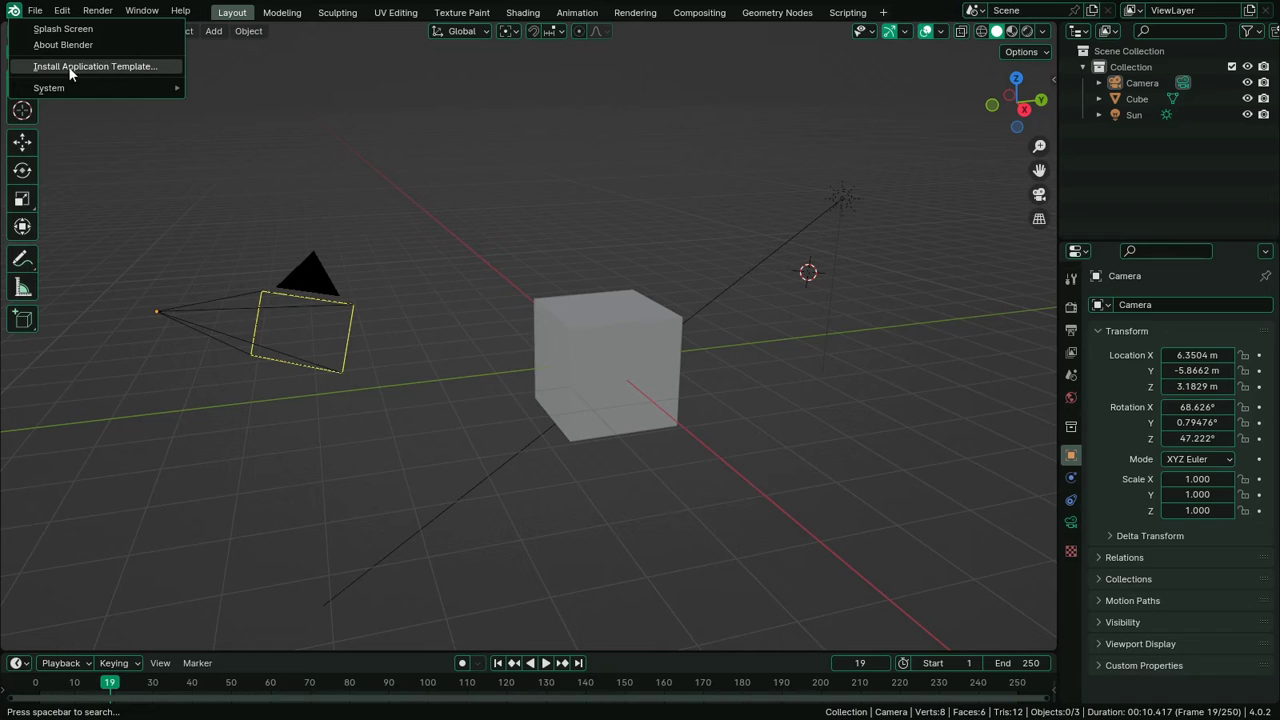
click(131, 67)
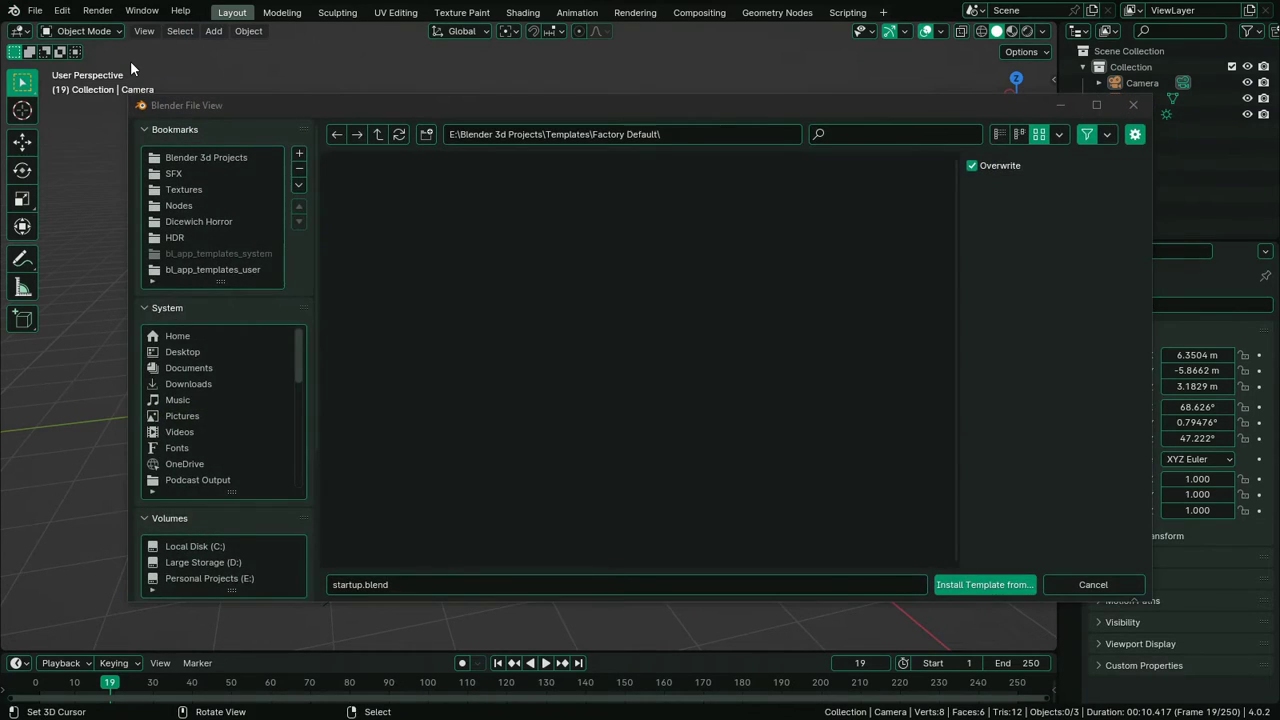
click(379, 135)
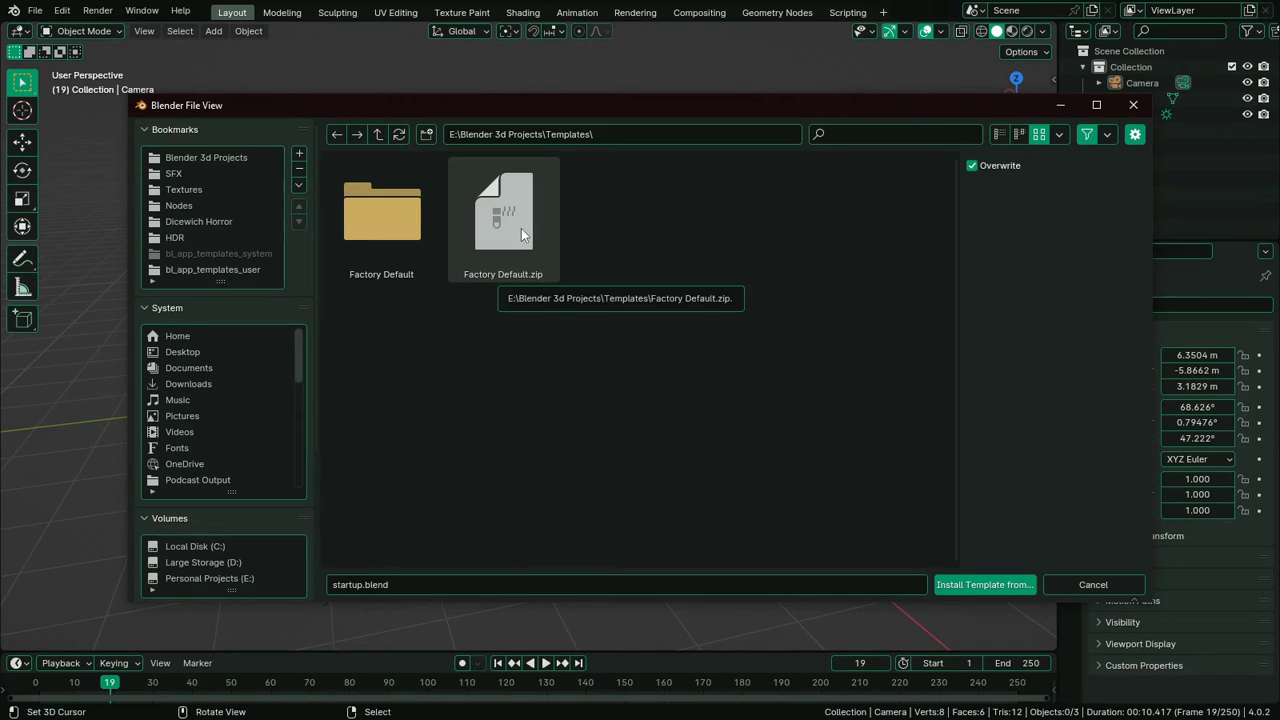
double_click(521, 234)
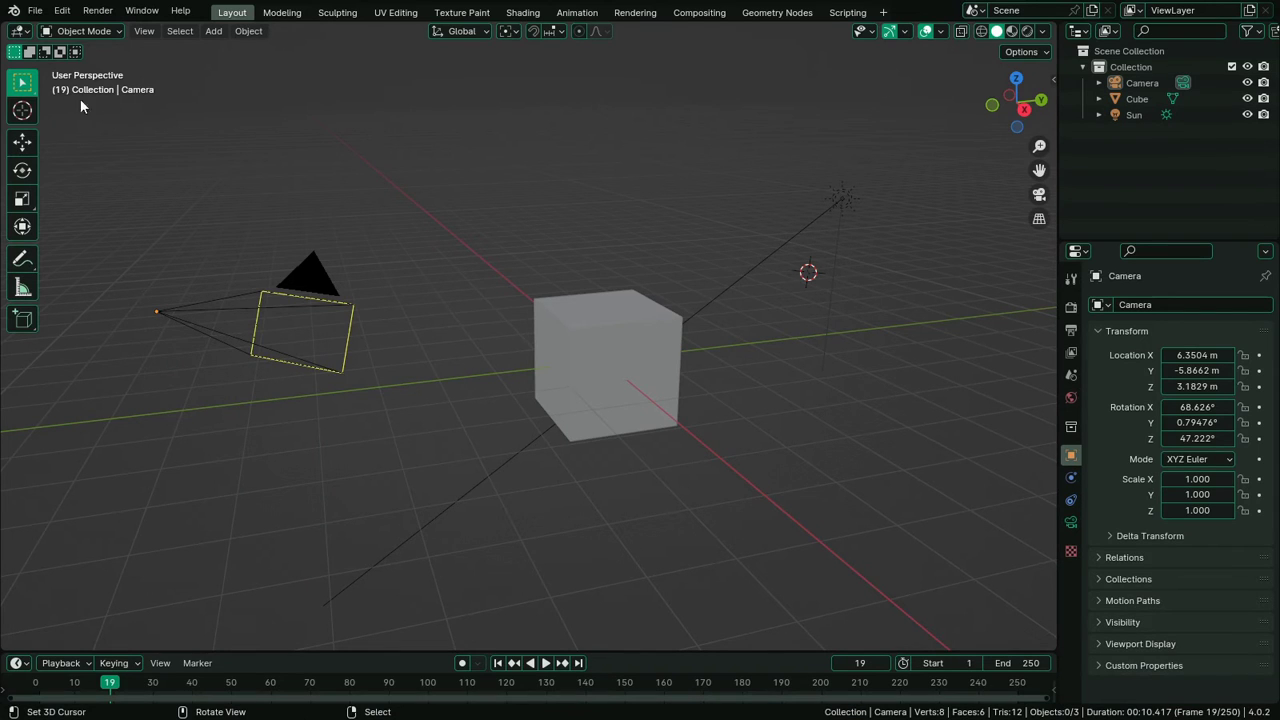
click(34, 11)
mouse_move(59, 33)
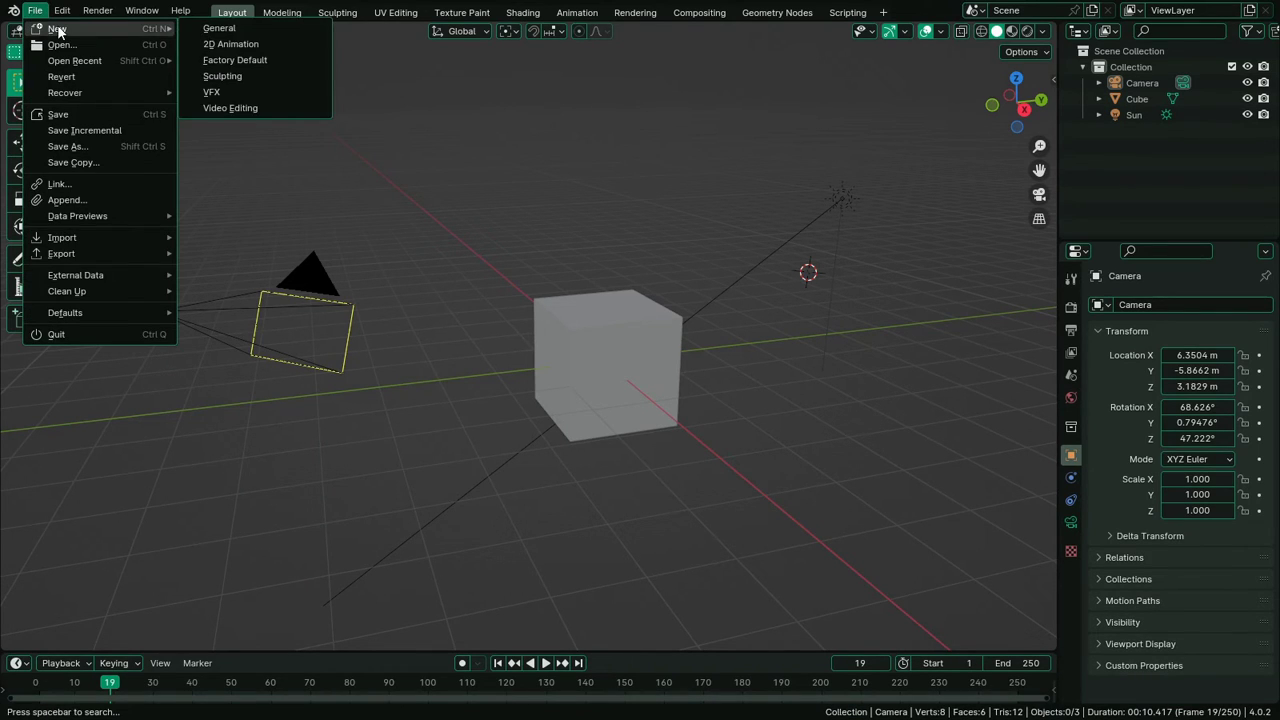
Start a General file, move the cube faces along Y, scrub the timeline, and save as startup file
click(281, 32)
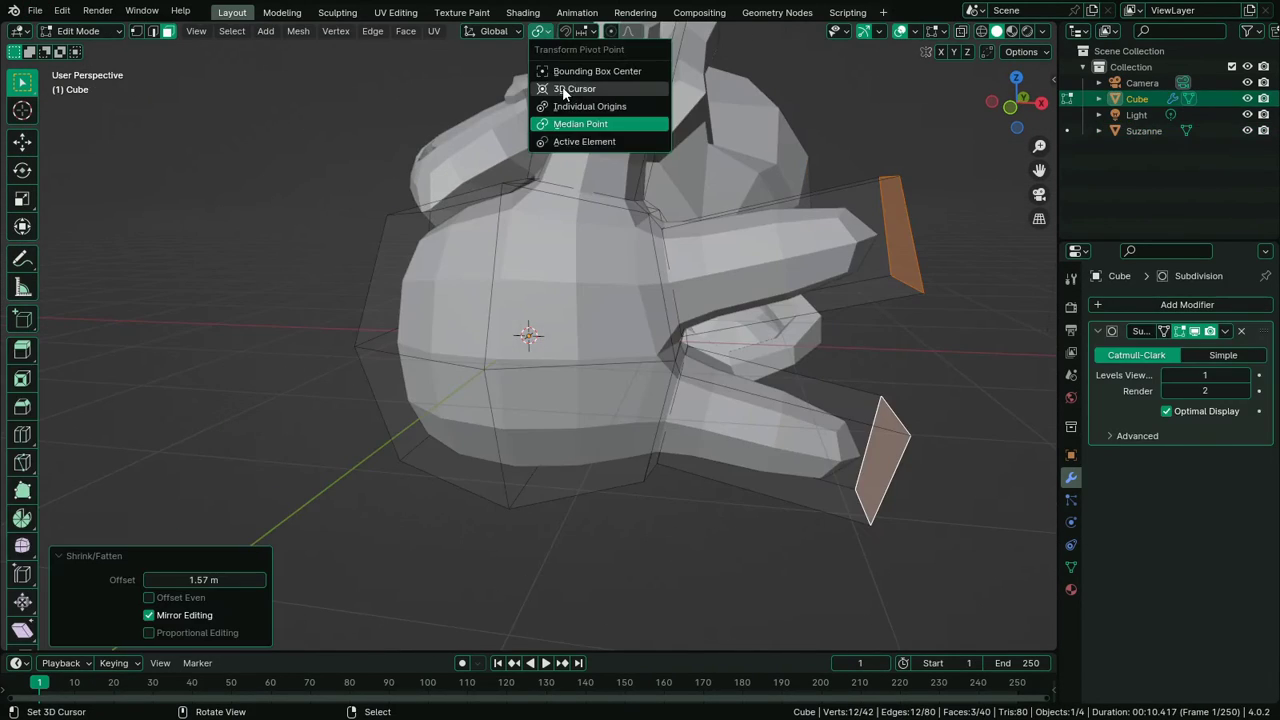
click(668, 88)
key(g)
key(y)
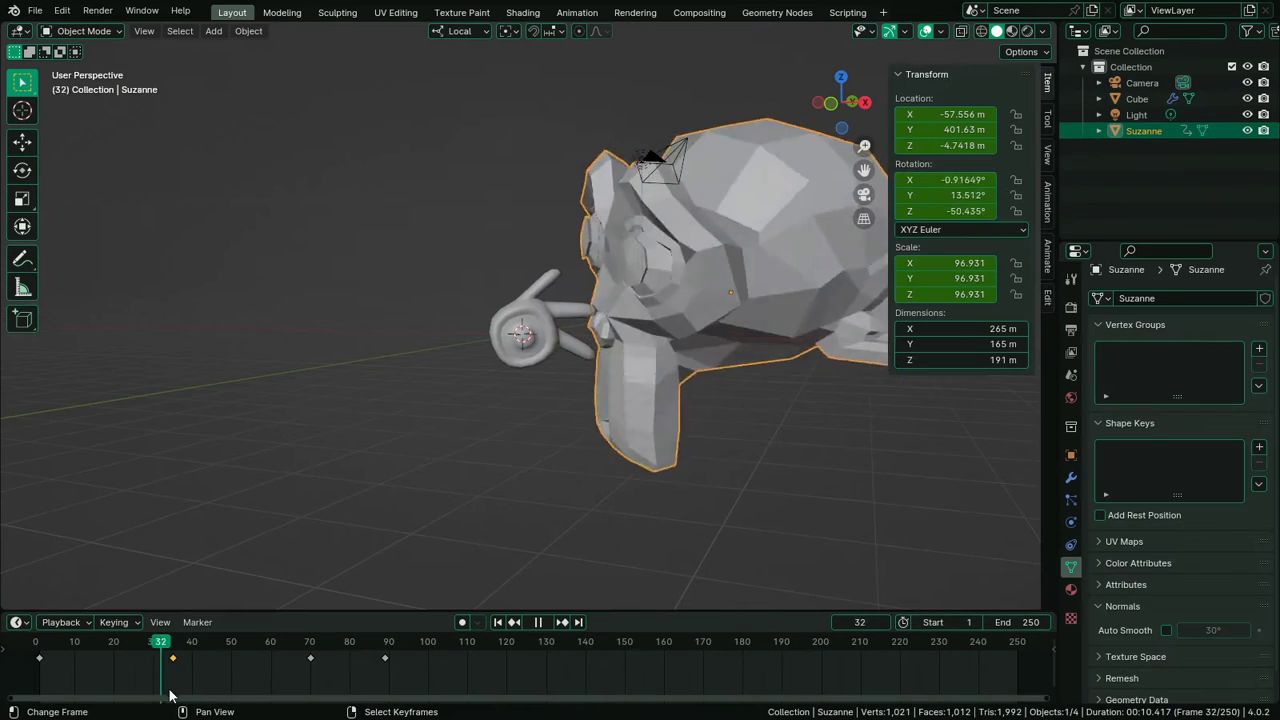
drag(169, 695, 249, 680)
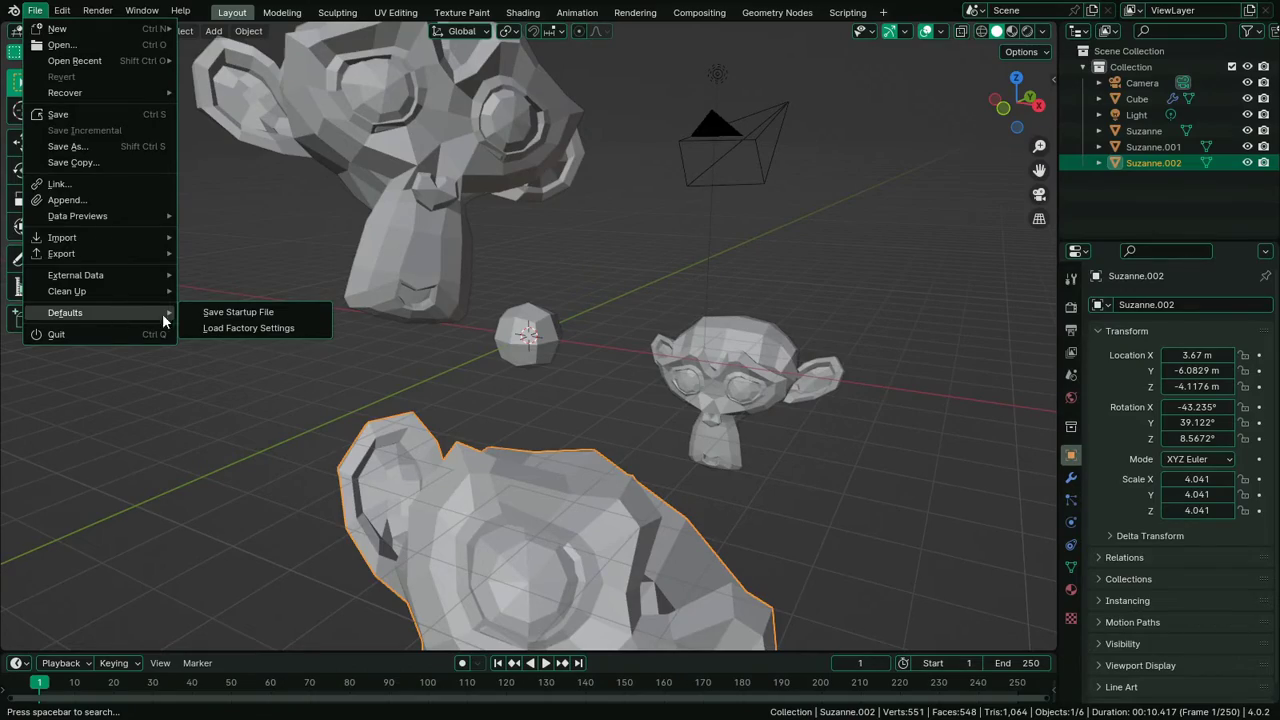
click(299, 313)
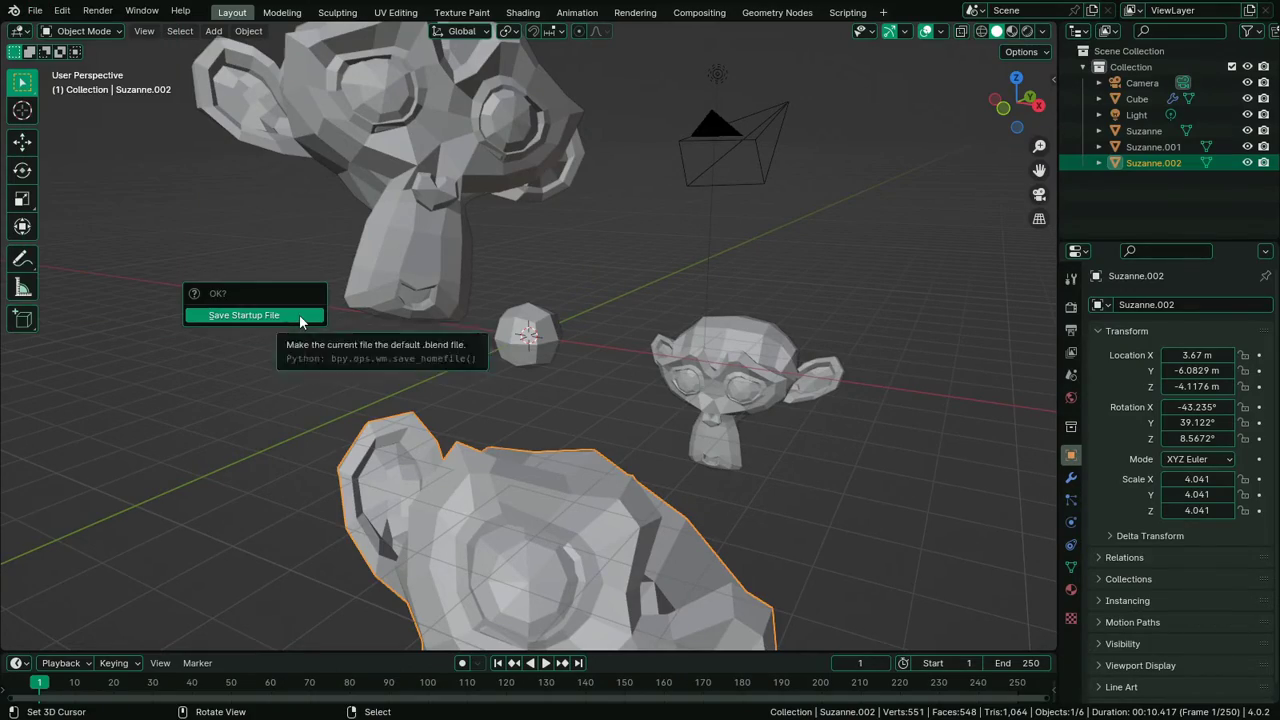
click(299, 314)
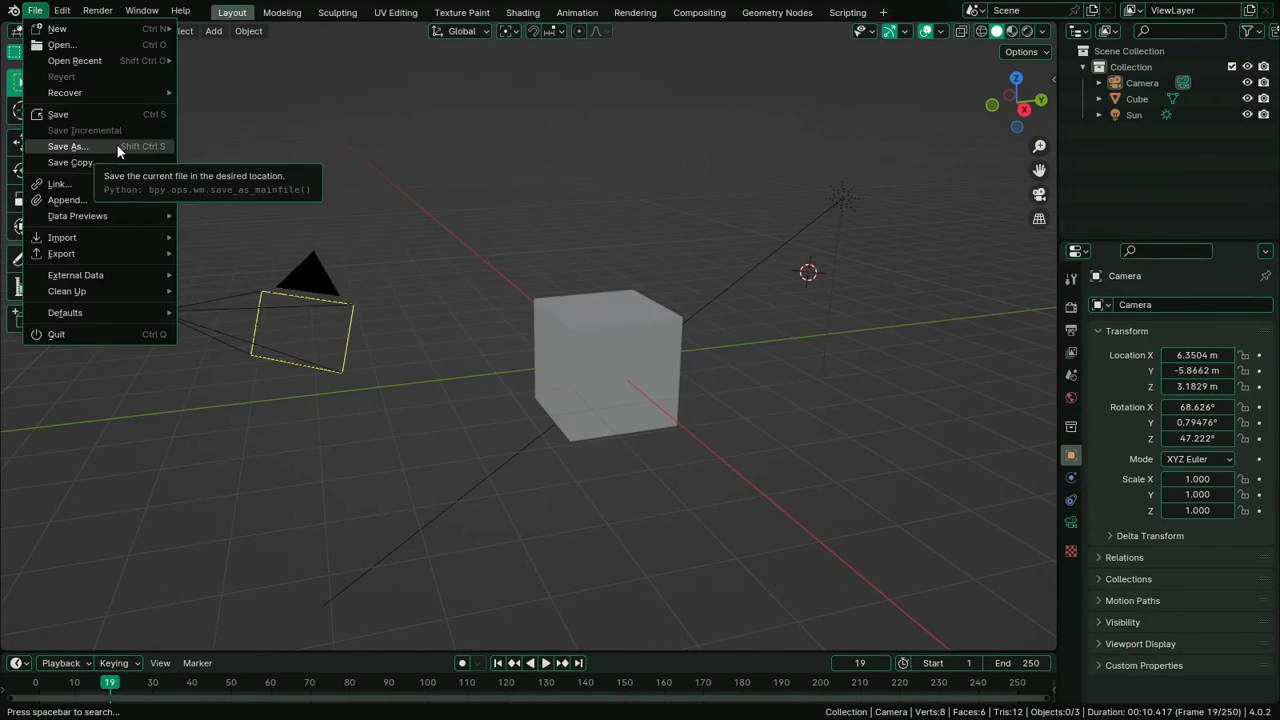
In Save As, create a Templates folder containing a new Factory Default folder
click(116, 143)
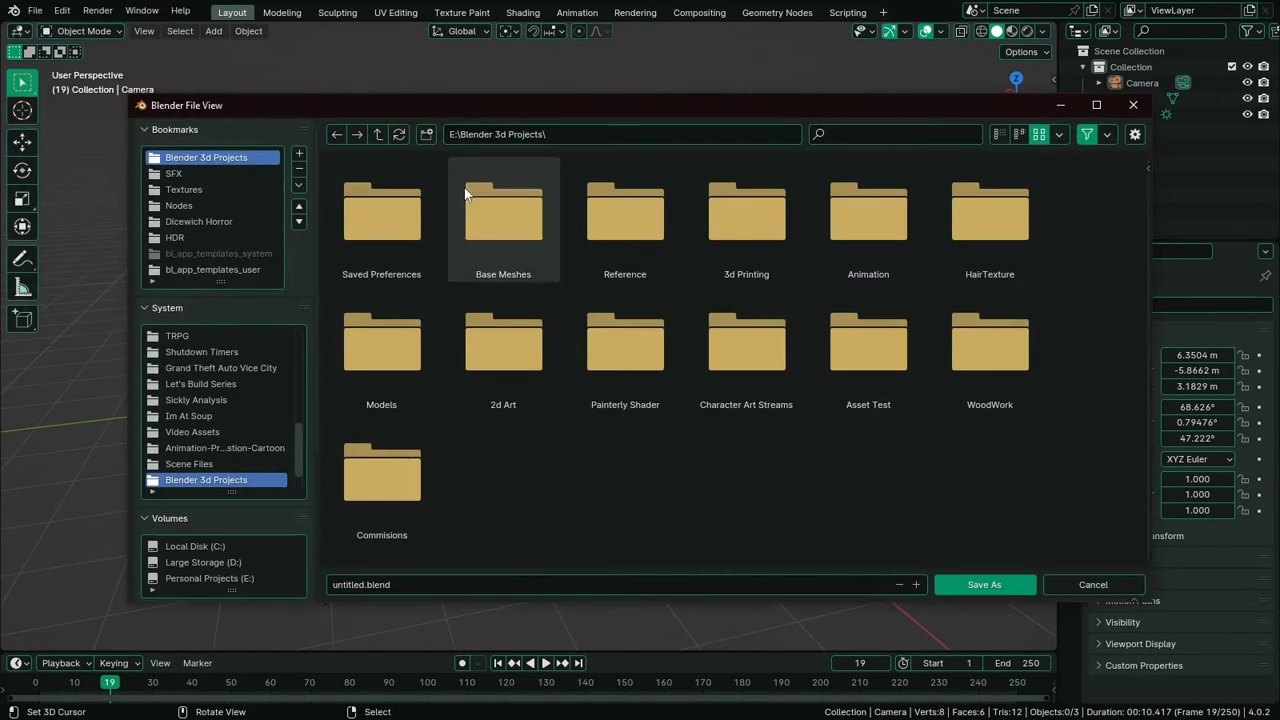
click(426, 133)
text(Templates)
key(Return)
double_click(393, 252)
click(426, 133)
text(Factory Default)
key(Return)
double_click(385, 228)
Save the scene inside Factory Default as startup.blend
click(362, 584)
text(startup)
key(Return)
click(984, 584)
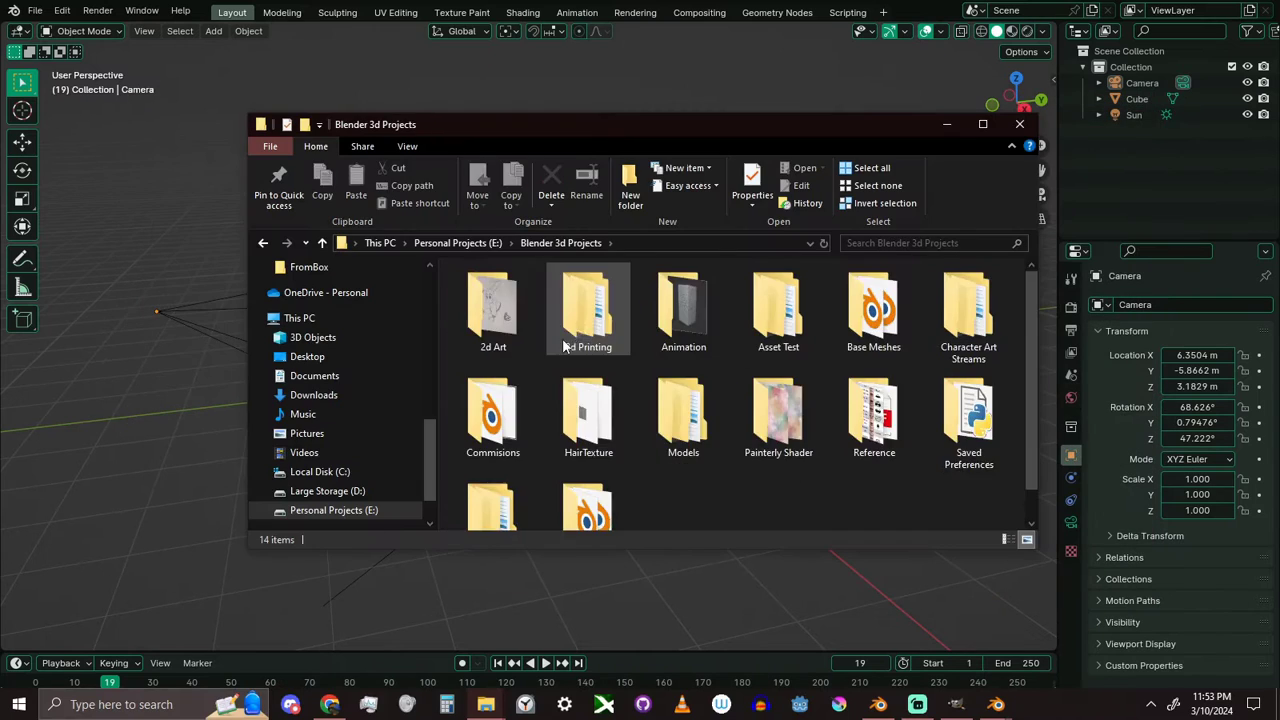
Zip the Factory Default folder in Templates and install Factory Default.zip as an application template
scroll(520, 440, down, 1)
double_click(490, 469)
right_click(540, 291)
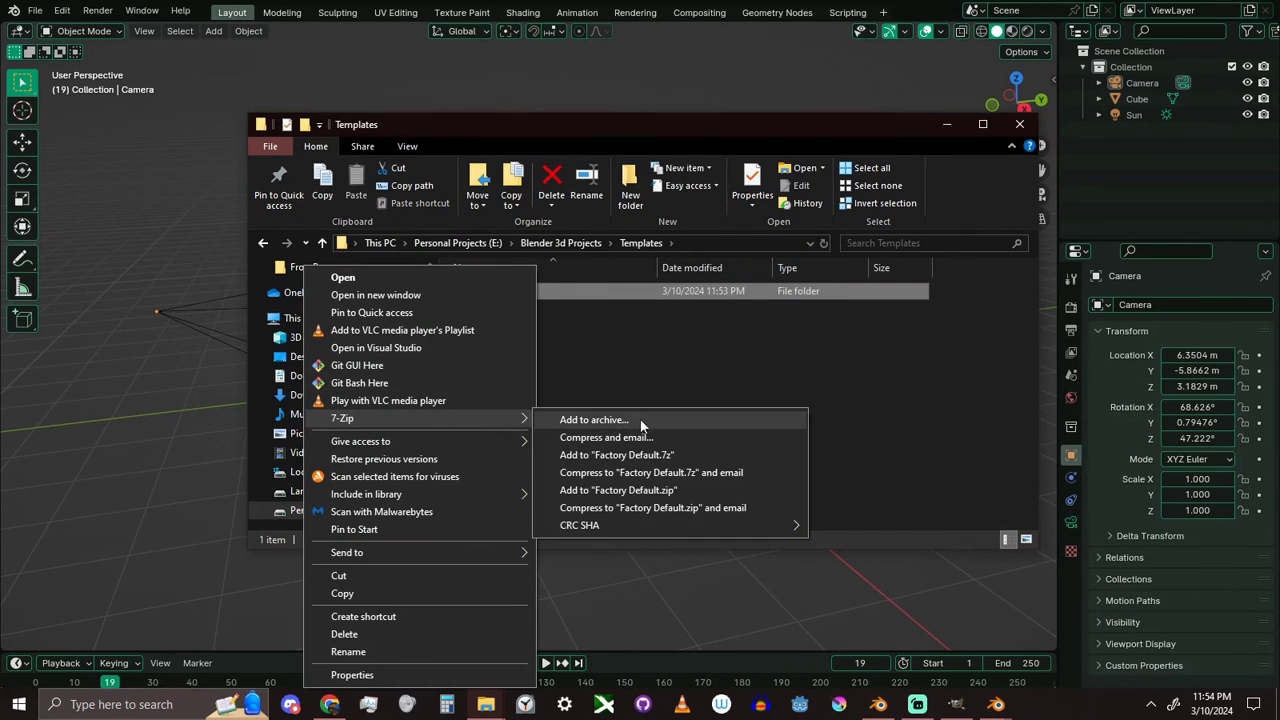
click(673, 548)
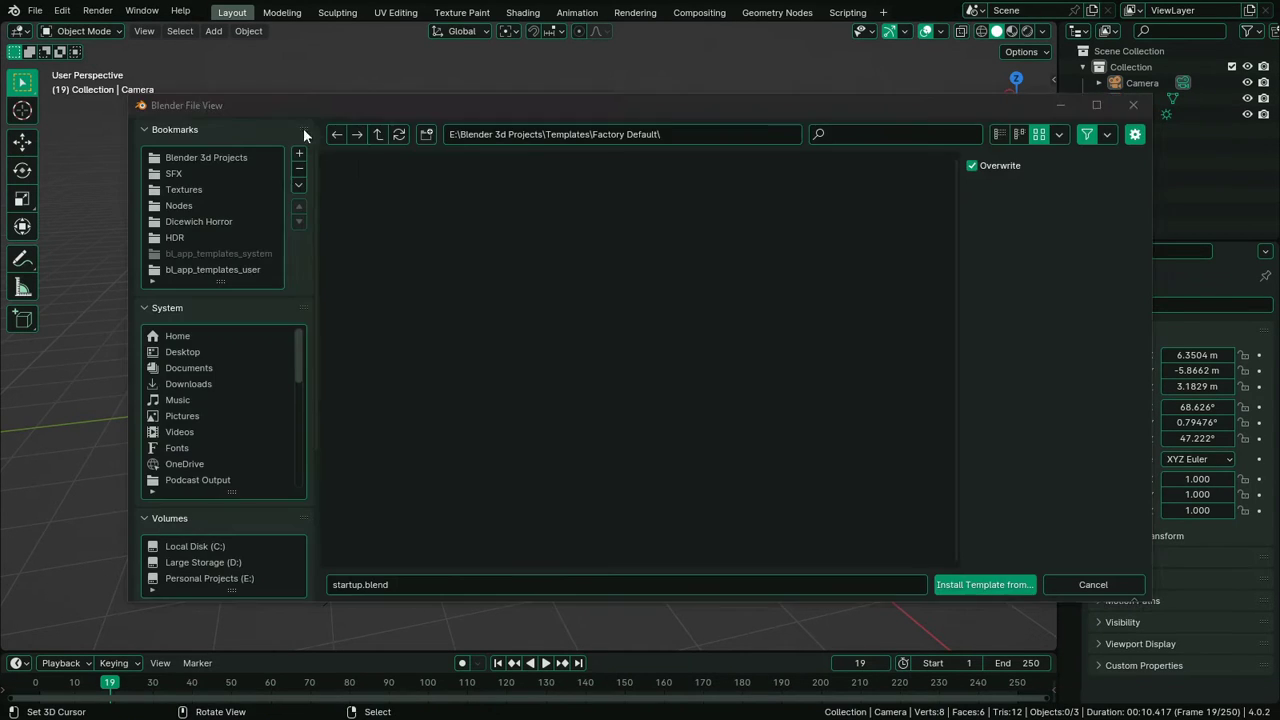
click(310, 131)
double_click(518, 221)
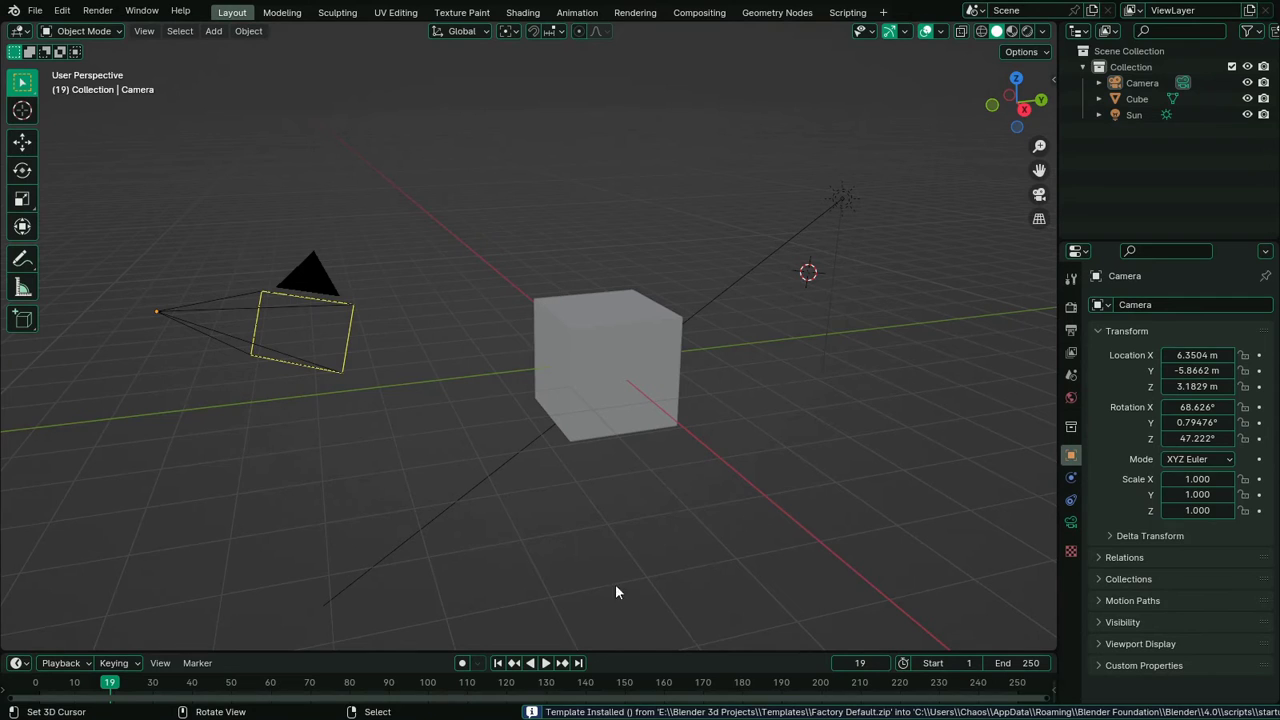
Open the Info Log and select the Template Installed report showing the bl_app_templates_user path
click(627, 711)
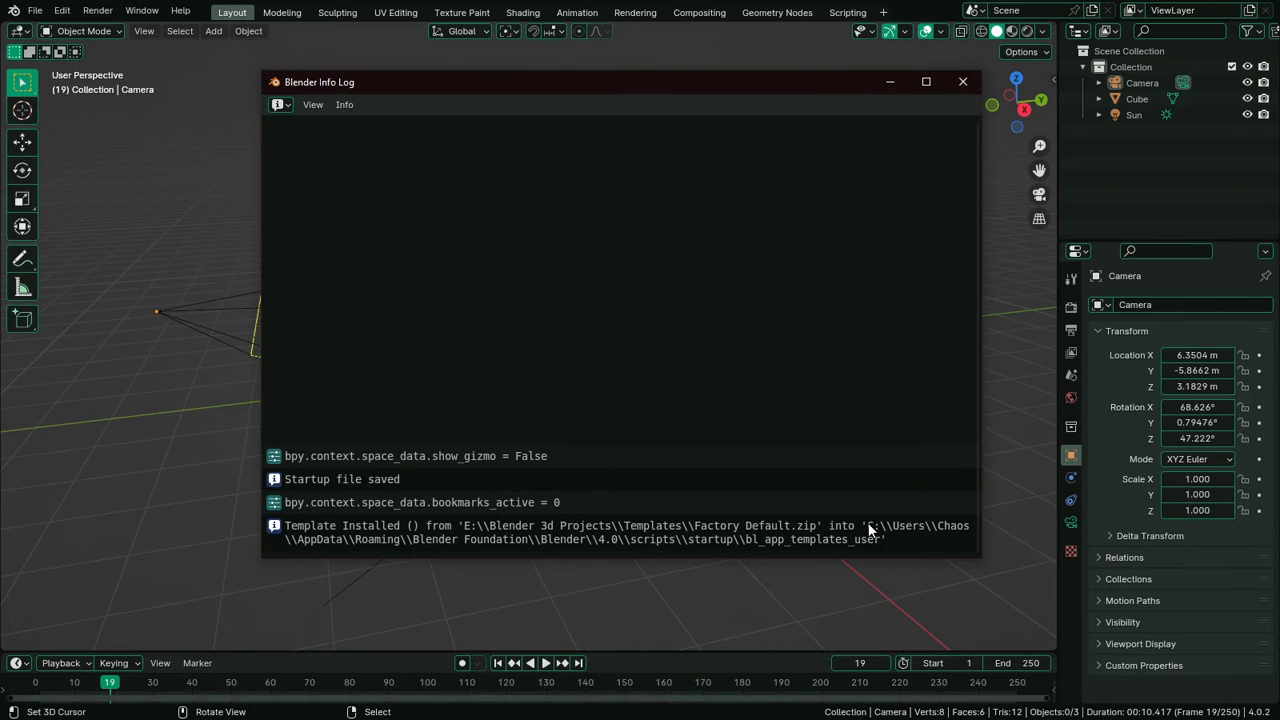
click(903, 549)
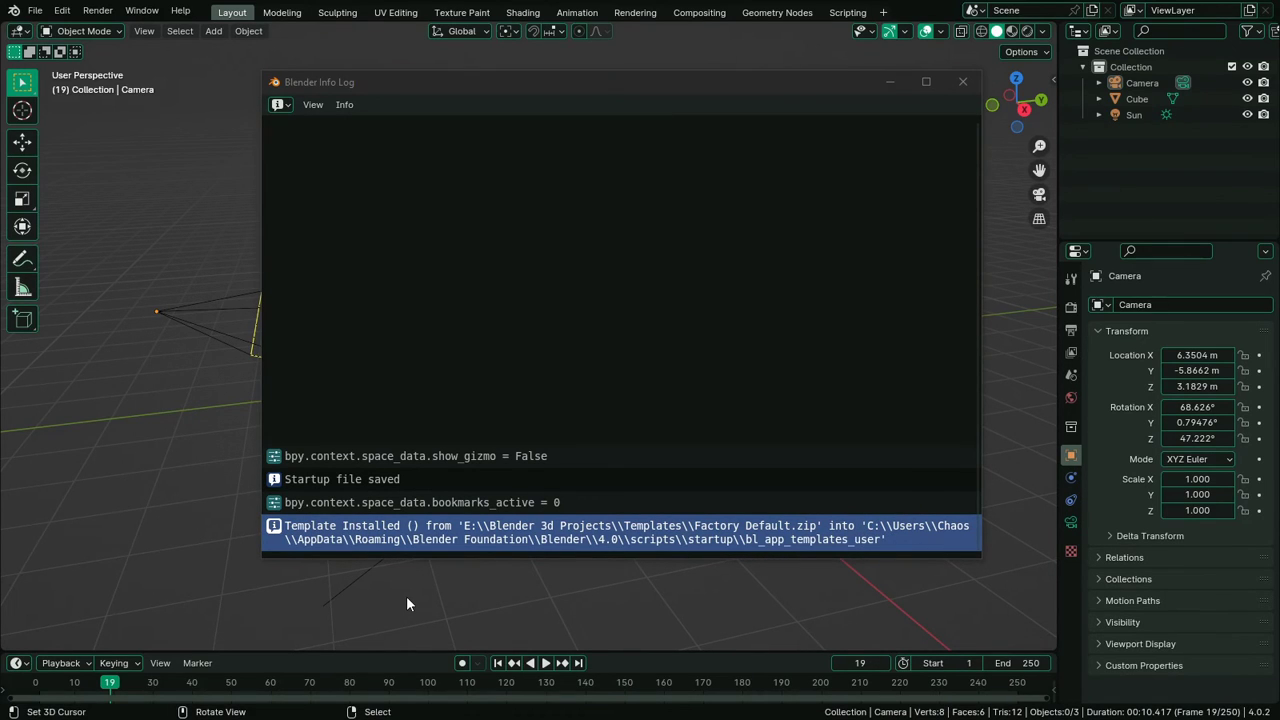
key(super+r)
Navigate from AppData Roaming to Blender Foundation\Blender\4.0\scripts\startup\bl_app_templates_user
click(135, 654)
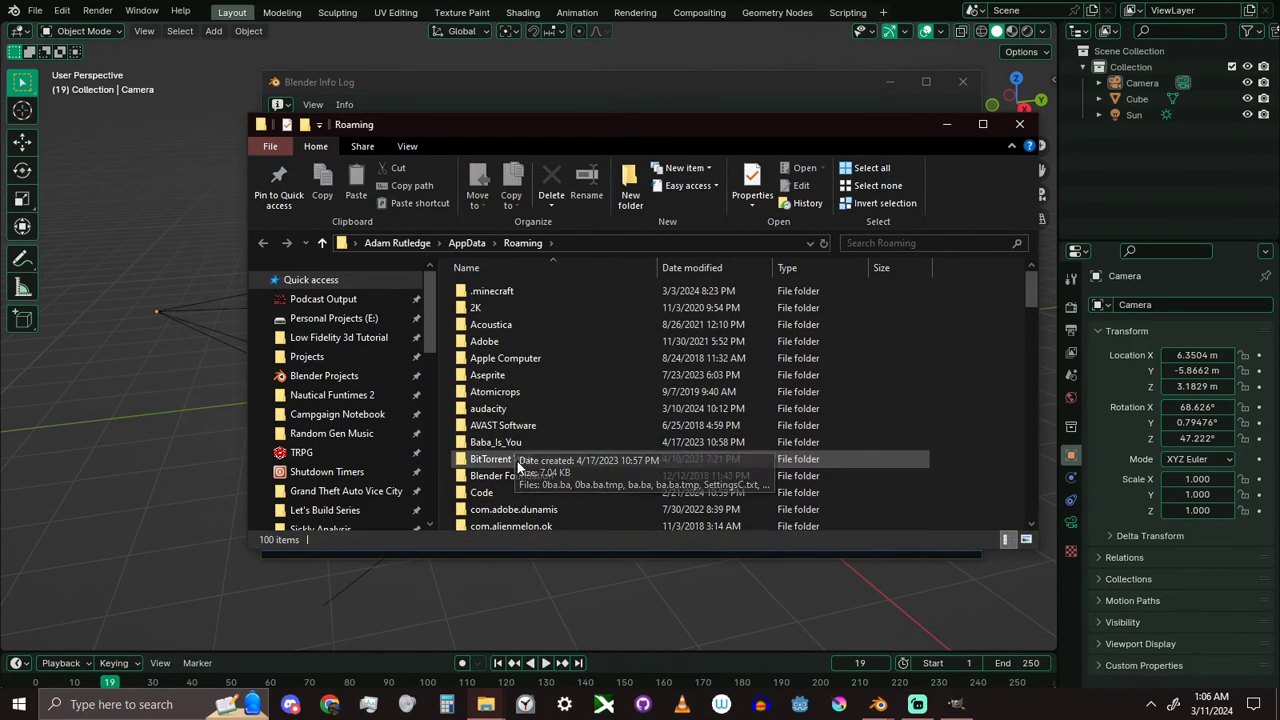
double_click(505, 476)
double_click(510, 291)
double_click(508, 509)
double_click(517, 323)
double_click(516, 340)
double_click(514, 296)
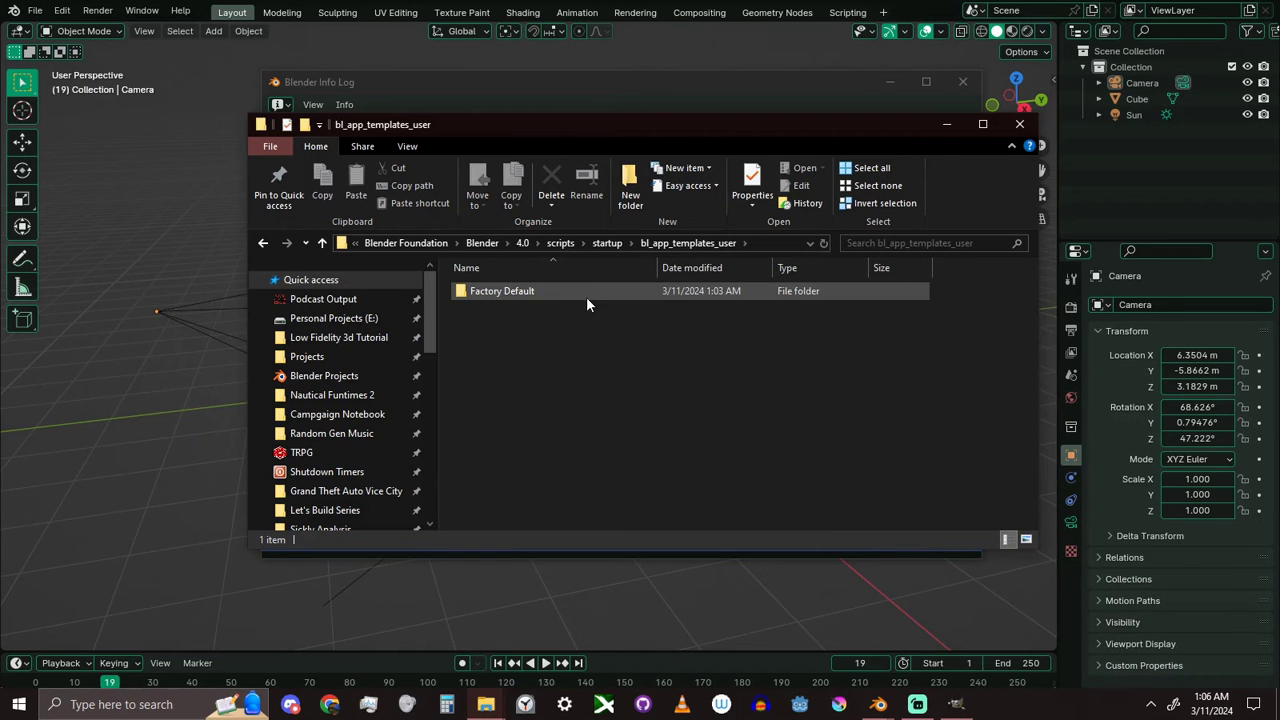
Peek into the Factory Default template folder to see startup.blend, then go back up
click(586, 296)
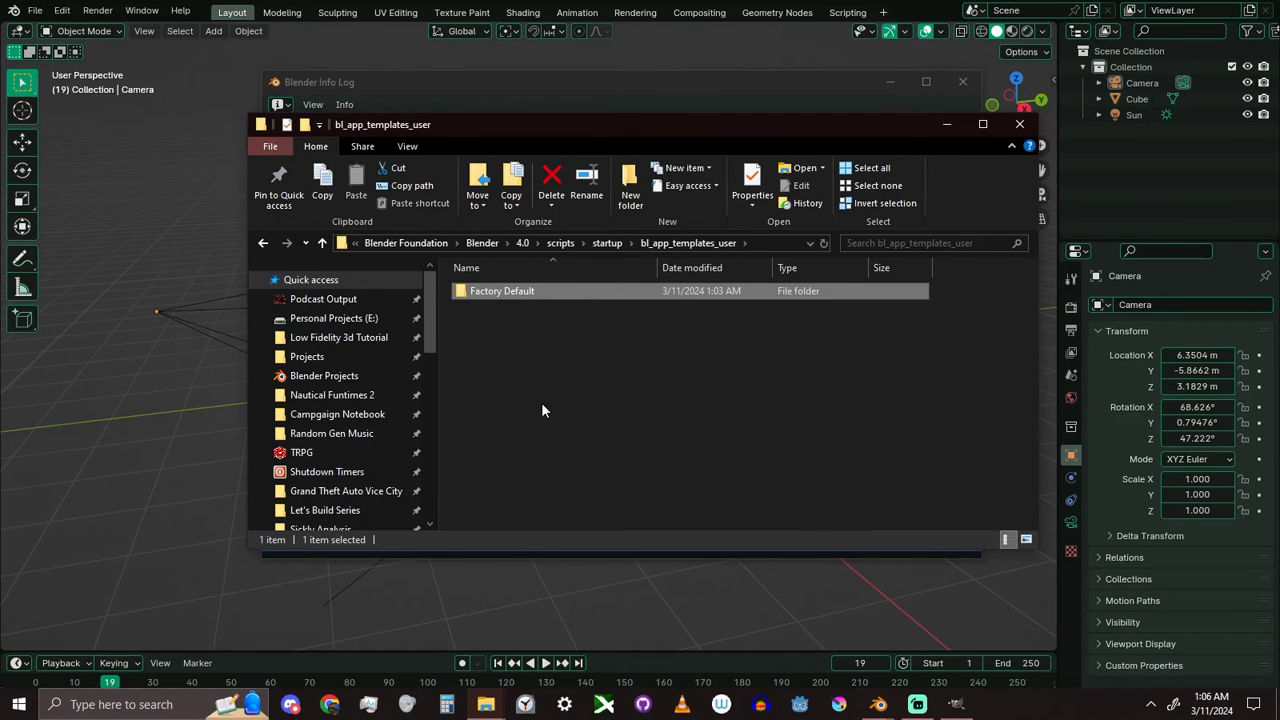
double_click(538, 291)
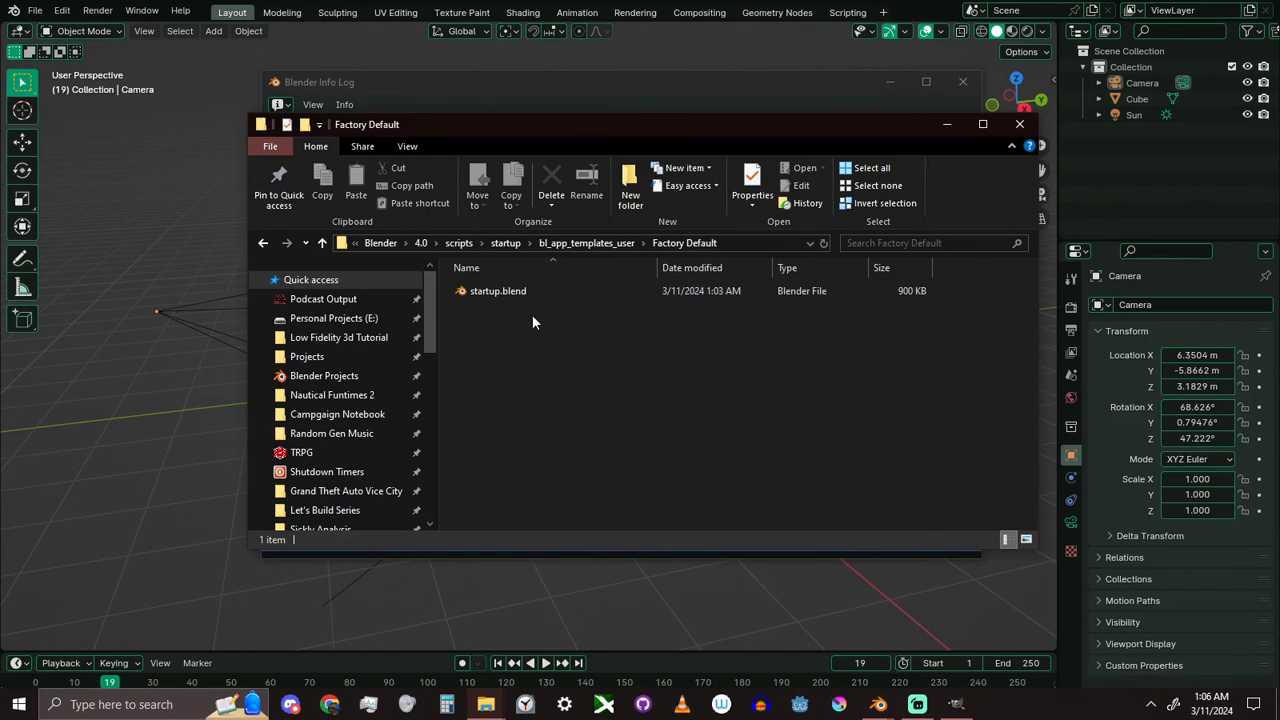
click(608, 243)
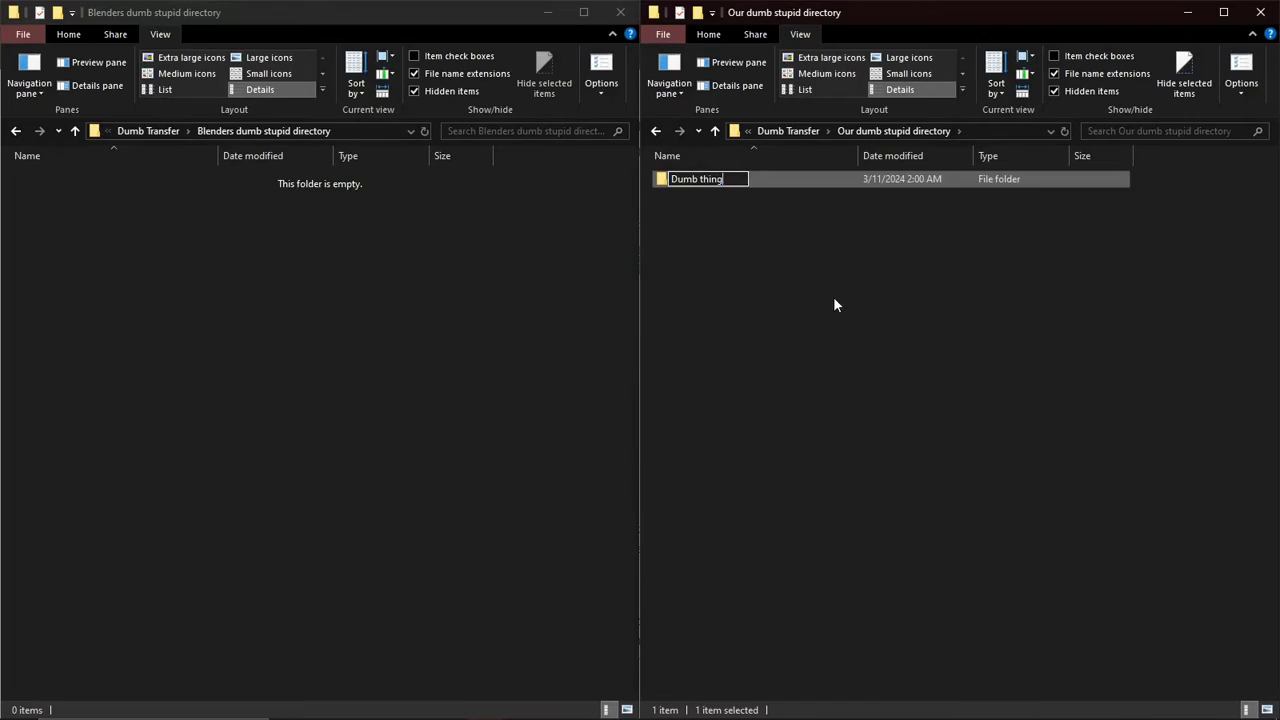
Create a new text document named Stupid inside the Dumb thing folder
double_click(700, 178)
right_click(571, 229)
click(857, 657)
text(Stu.txt)
right_click(745, 180)
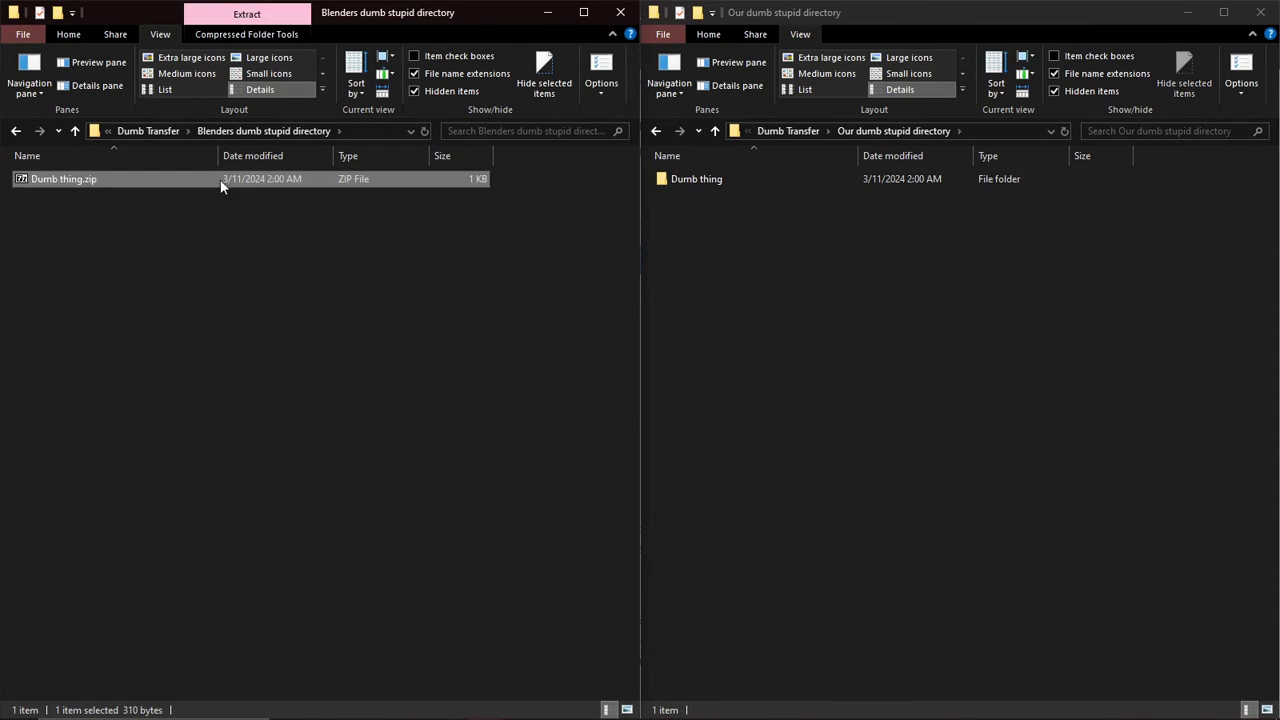
Extract Dumb thing.zip here with 7-Zip and open the nested Dumb thing folders
right_click(220, 180)
mouse_move(150, 245)
click(298, 295)
double_click(212, 178)
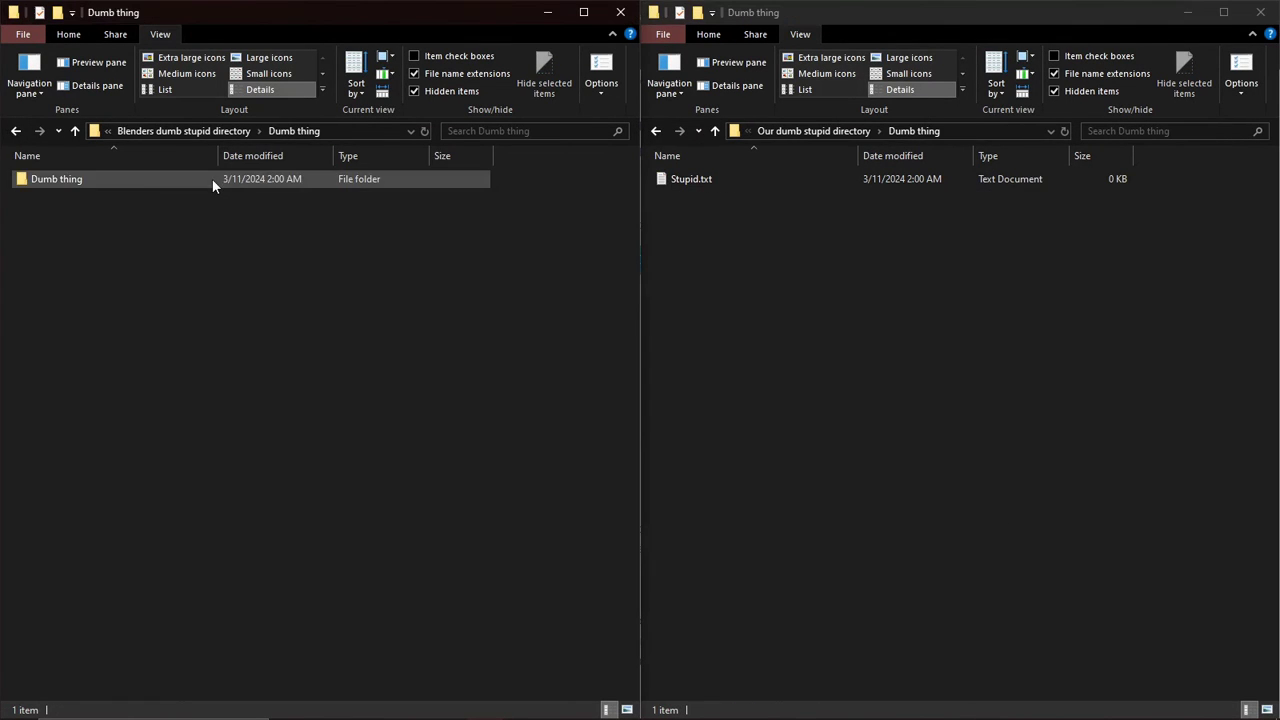
double_click(212, 178)
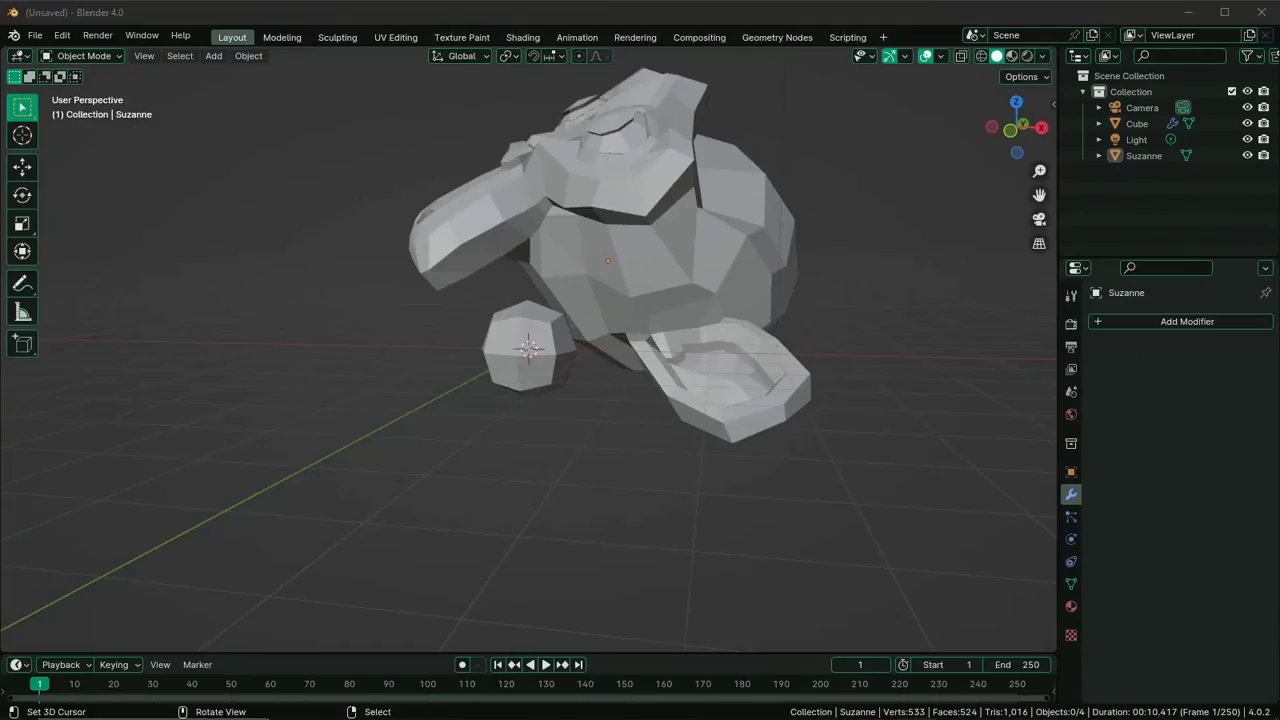
Orbit the Layout viewport around the low-poly Suzanne scene
middle_drag(600, 400, 640, 400)
middle_drag(640, 400, 700, 400)
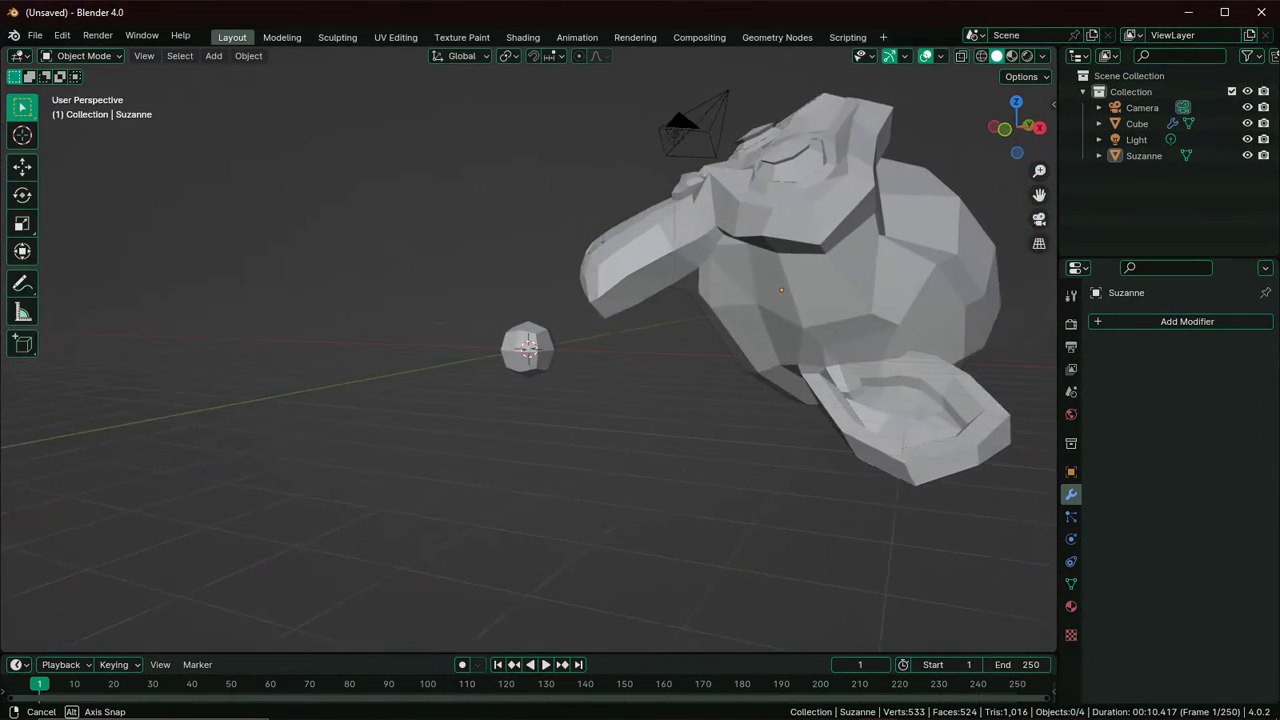
middle_drag(700, 400, 790, 400)
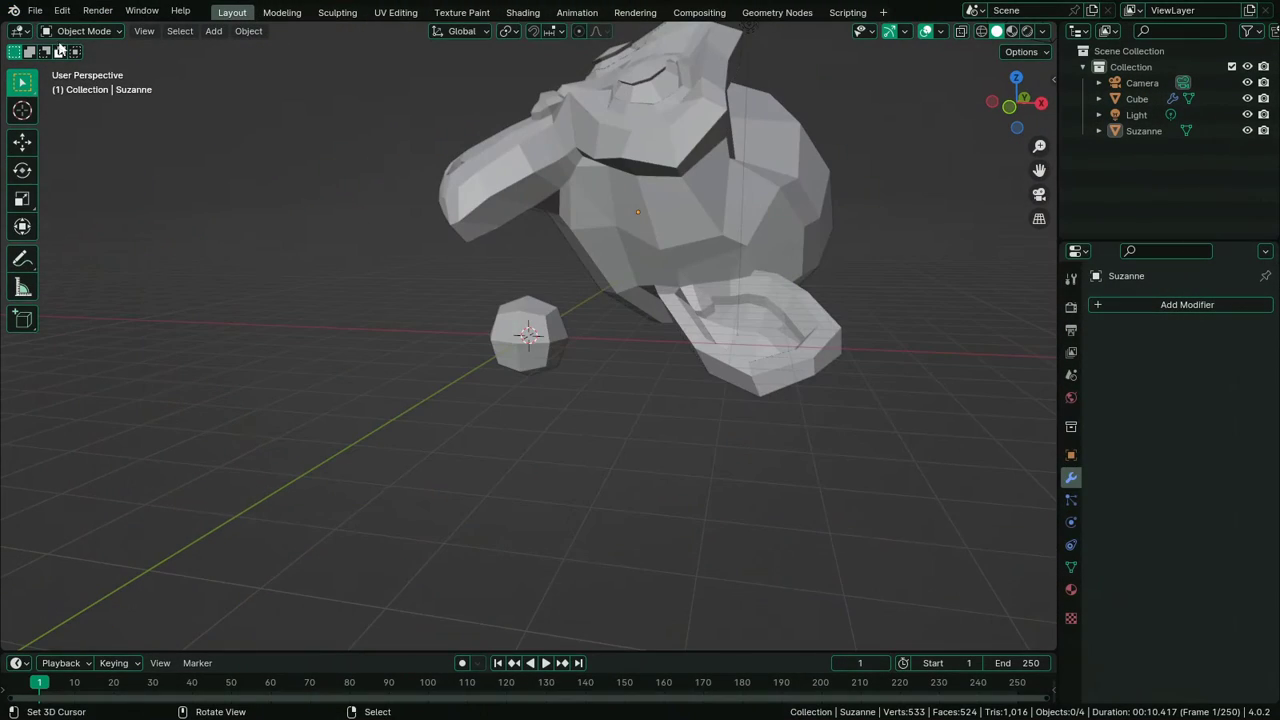
Save the scene as template 'Look at what I did' via Defaults > Save as Template, then check File > New
click(34, 10)
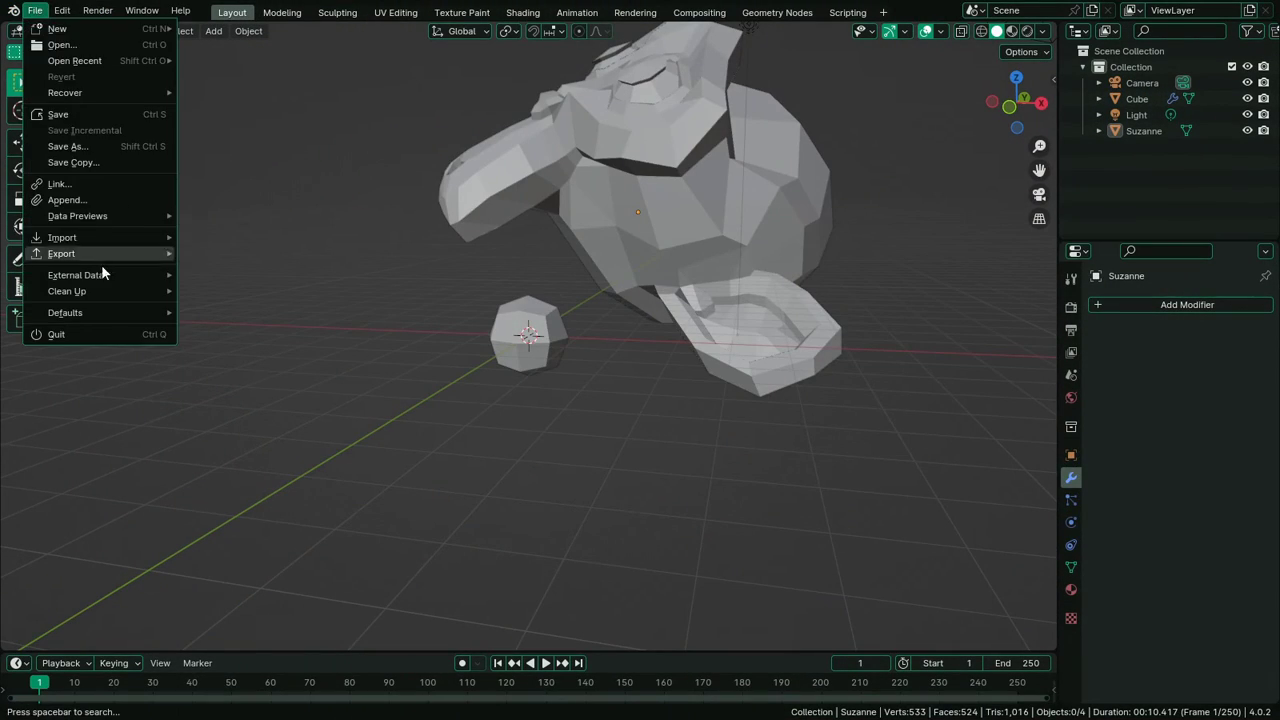
mouse_move(110, 314)
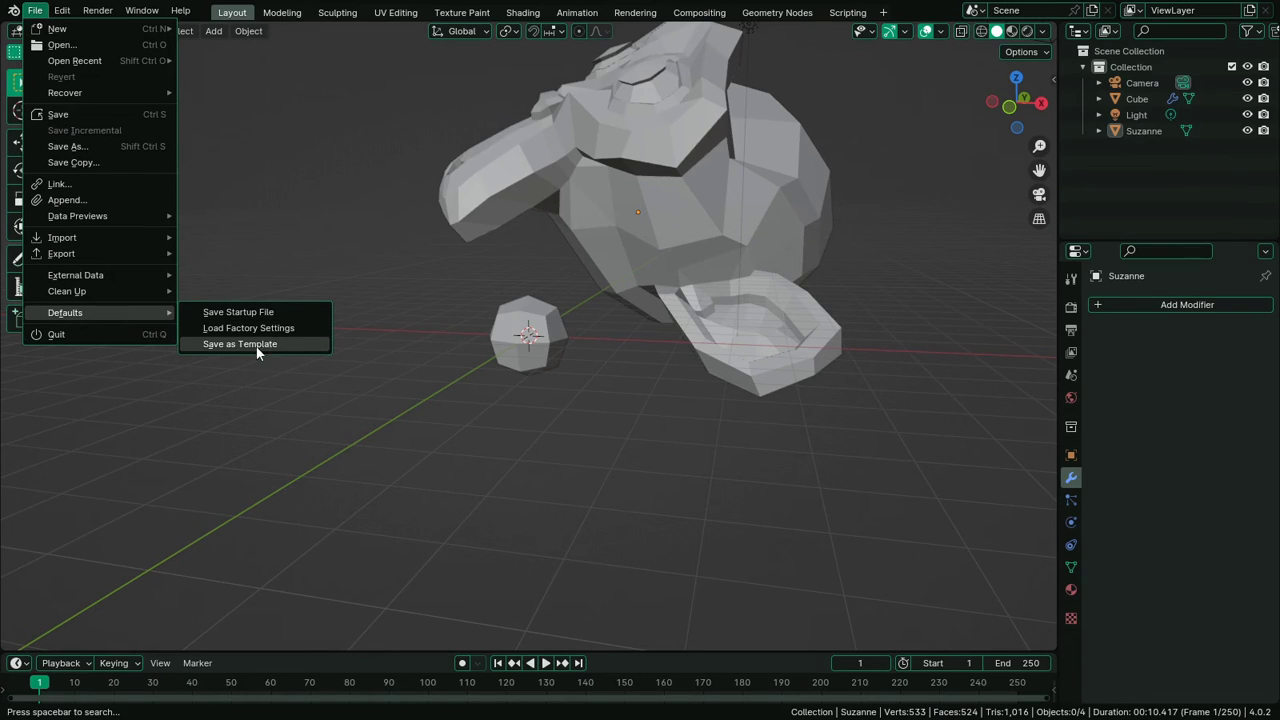
click(298, 344)
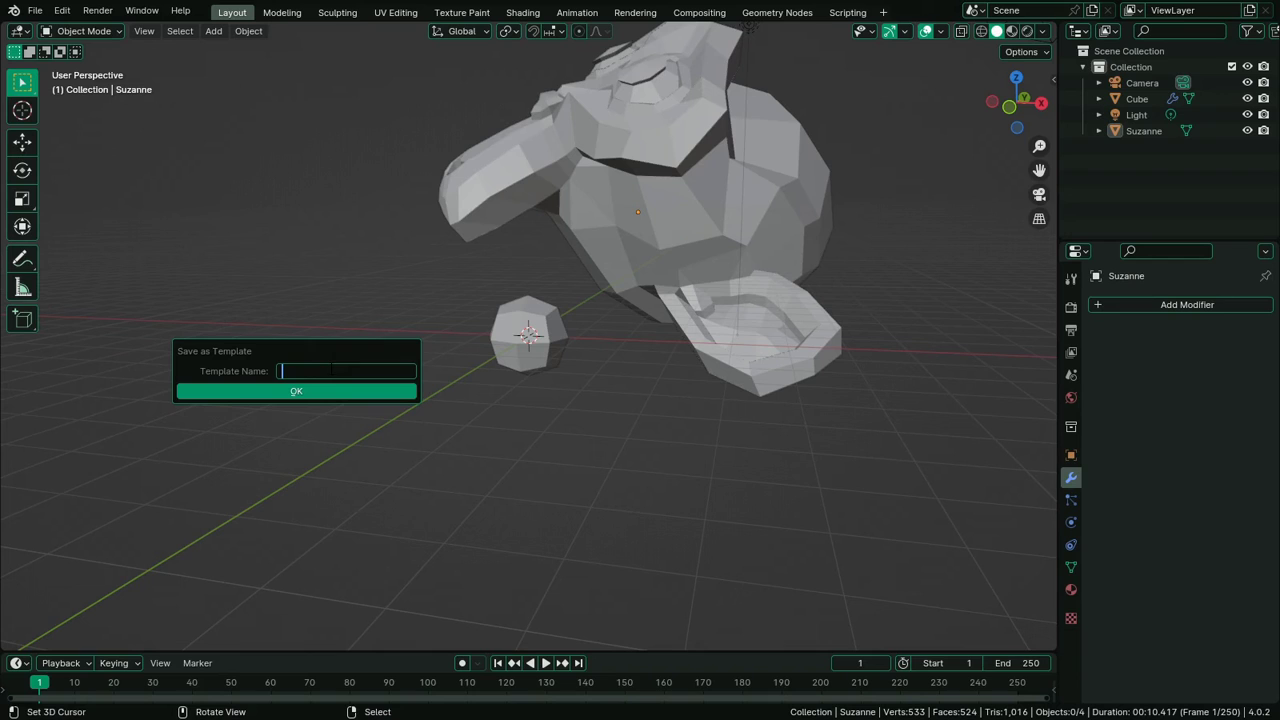
text(Look at what I)
key(Return)
click(35, 10)
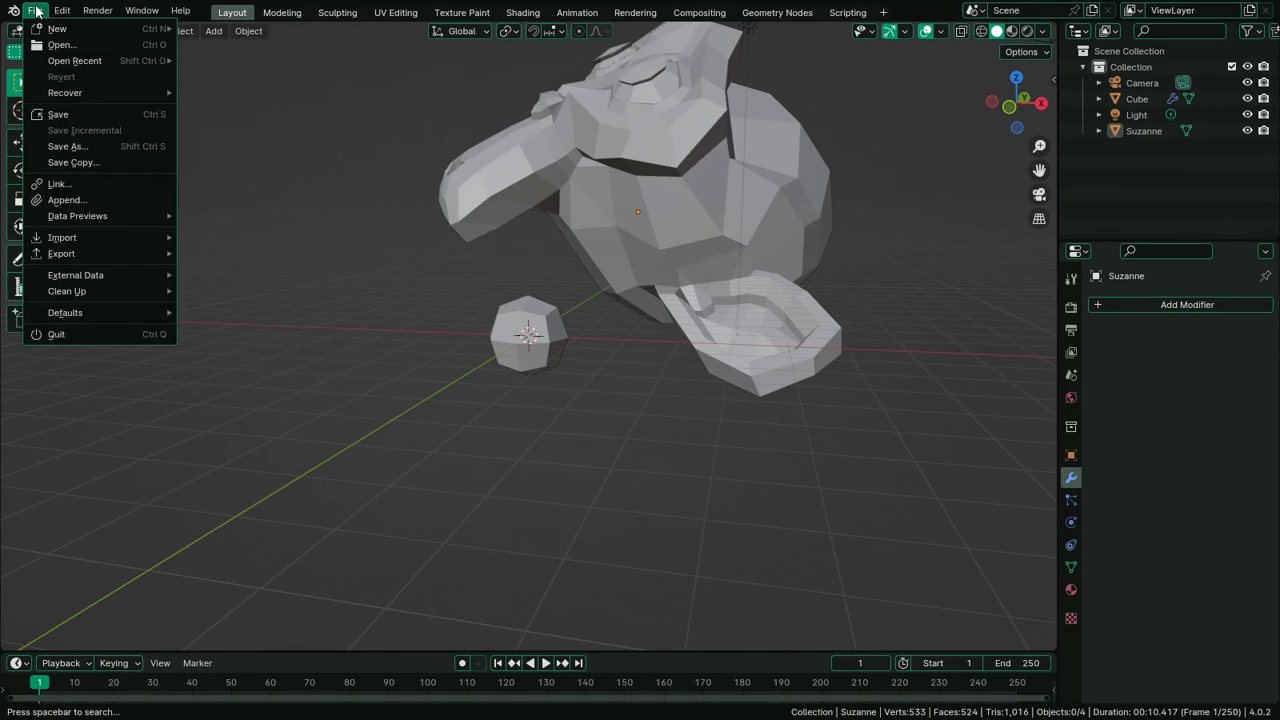
mouse_move(157, 33)
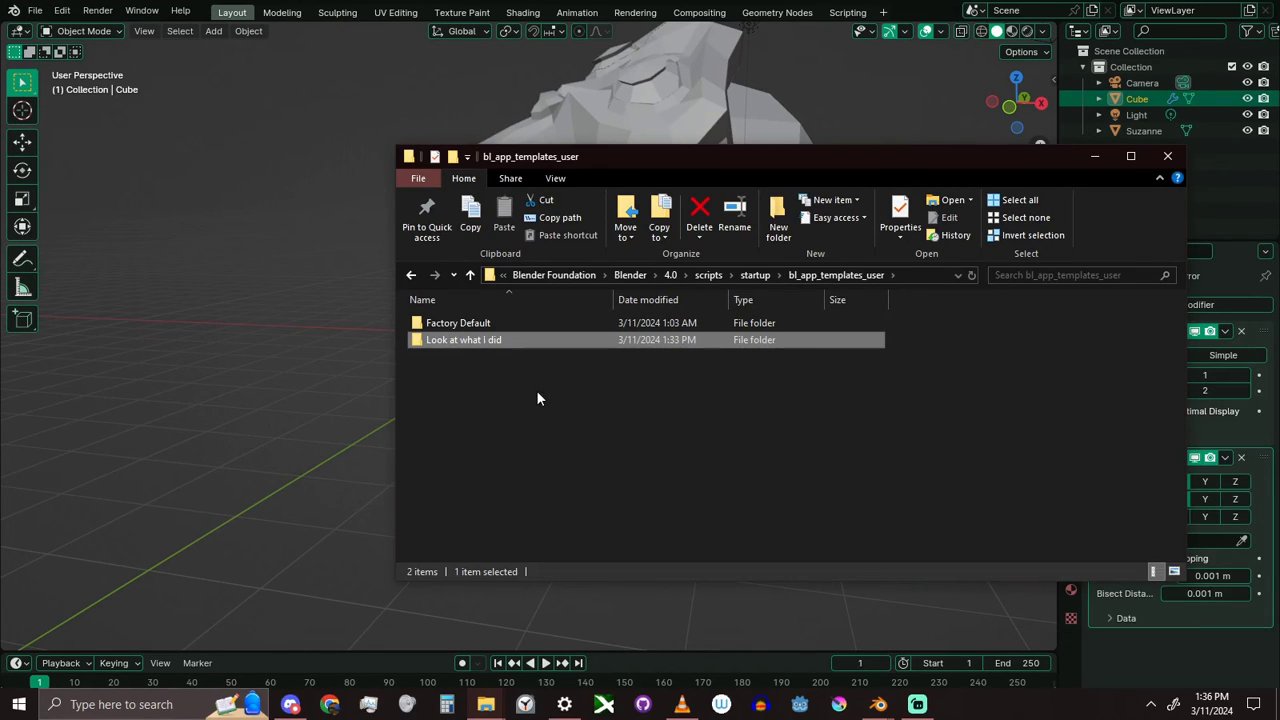
Delete the 'Look at what I did' template folder and start renaming Factory Default
key(Delete)
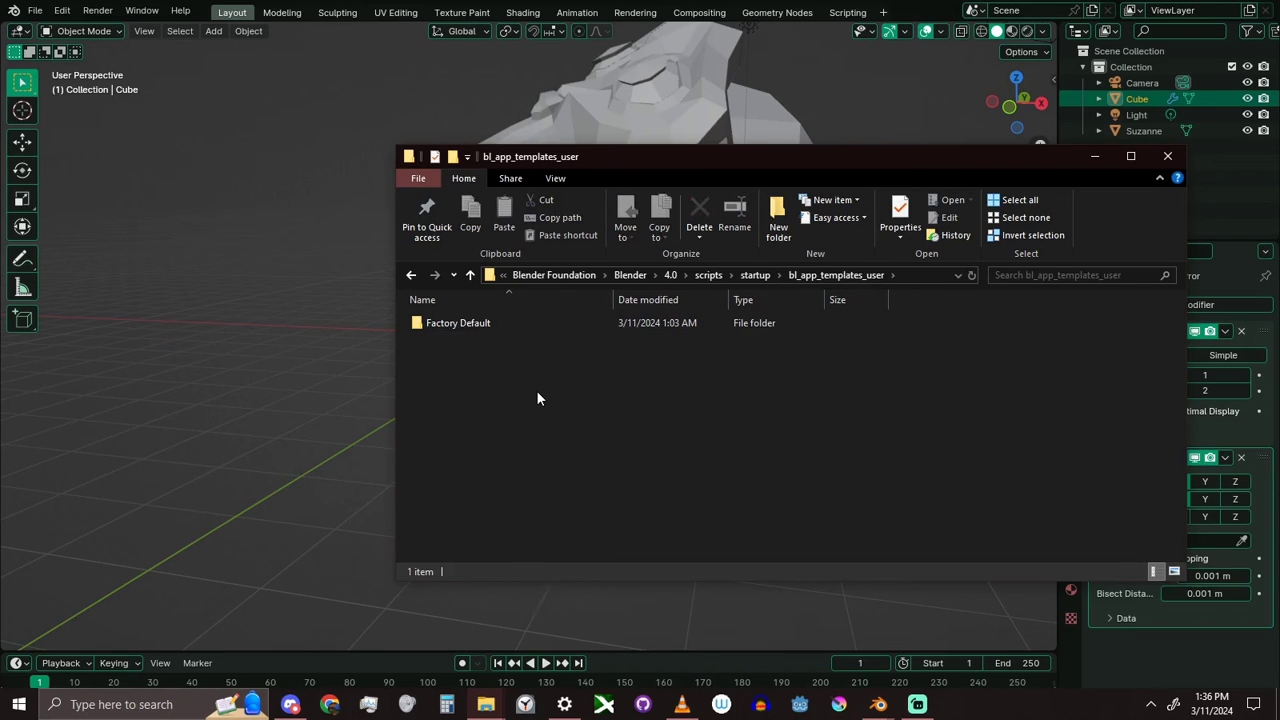
click(493, 325)
click(493, 325)
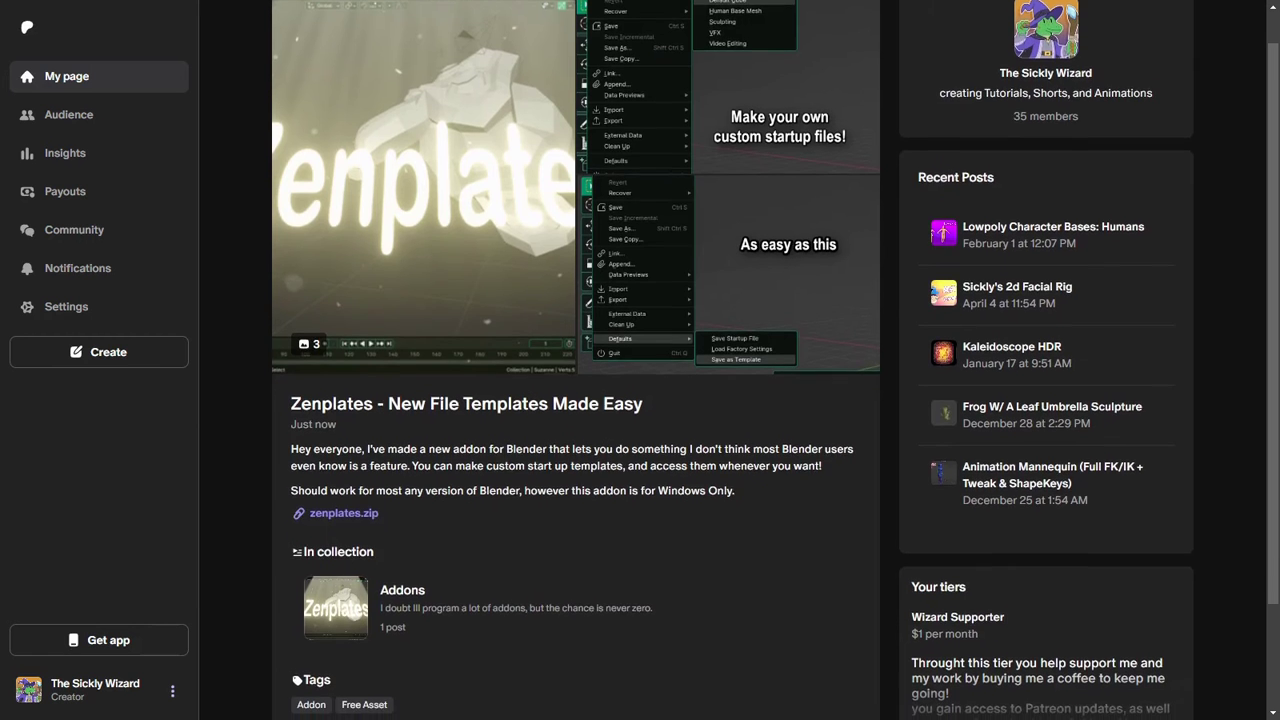
scroll(775, 360, down, 2)
scroll(575, 360, down, 2)
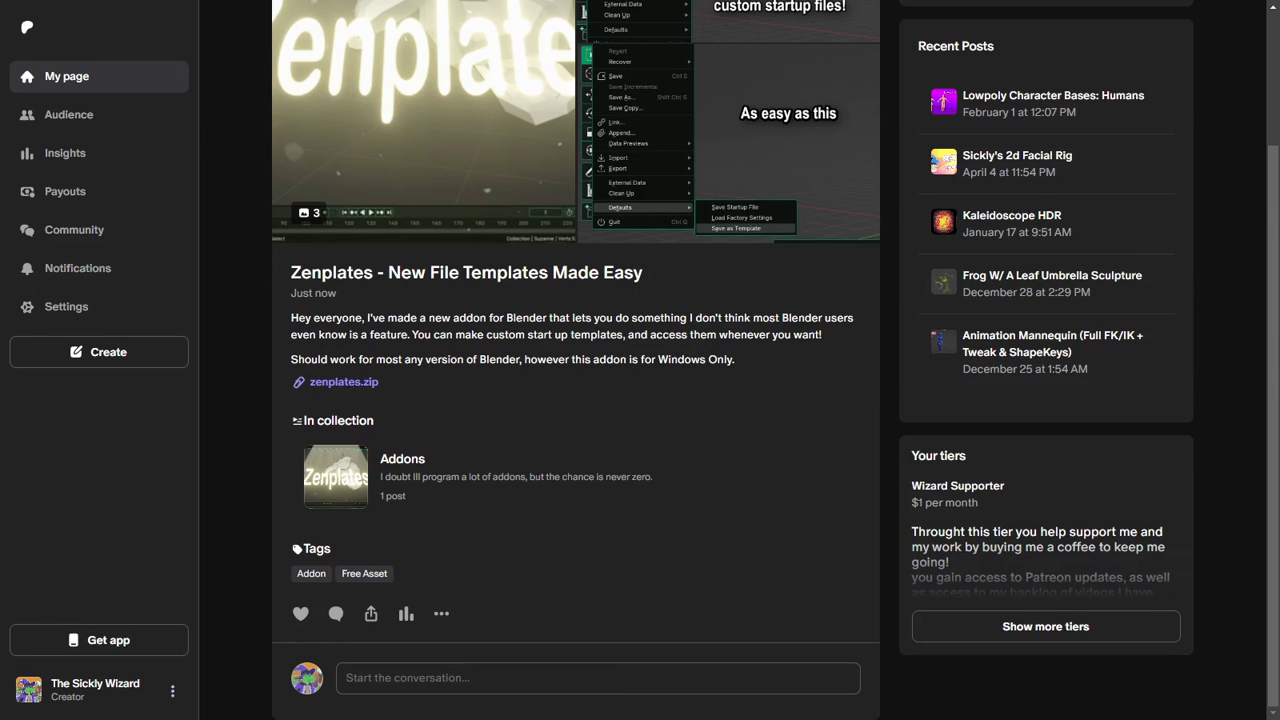
scroll(575, 360, up, 1)
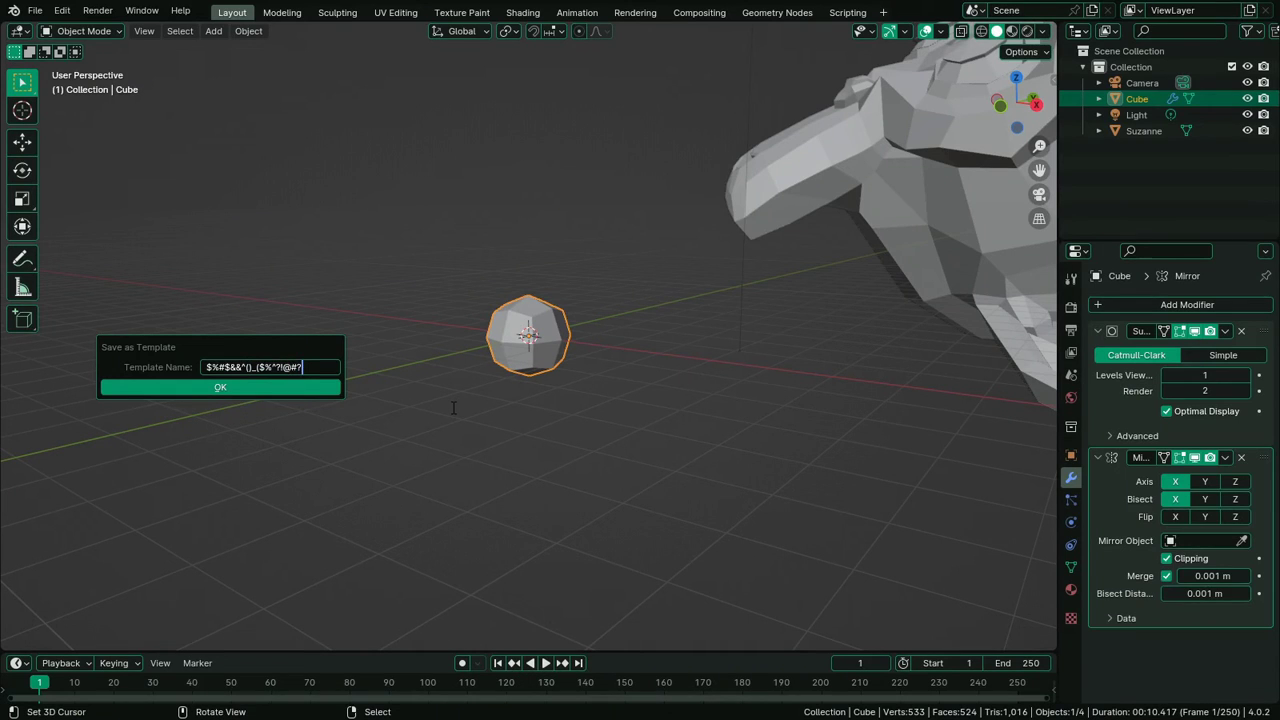
Confirm the symbol-named template, dismiss the Python error, then open a new VFX file and orbit
click(306, 386)
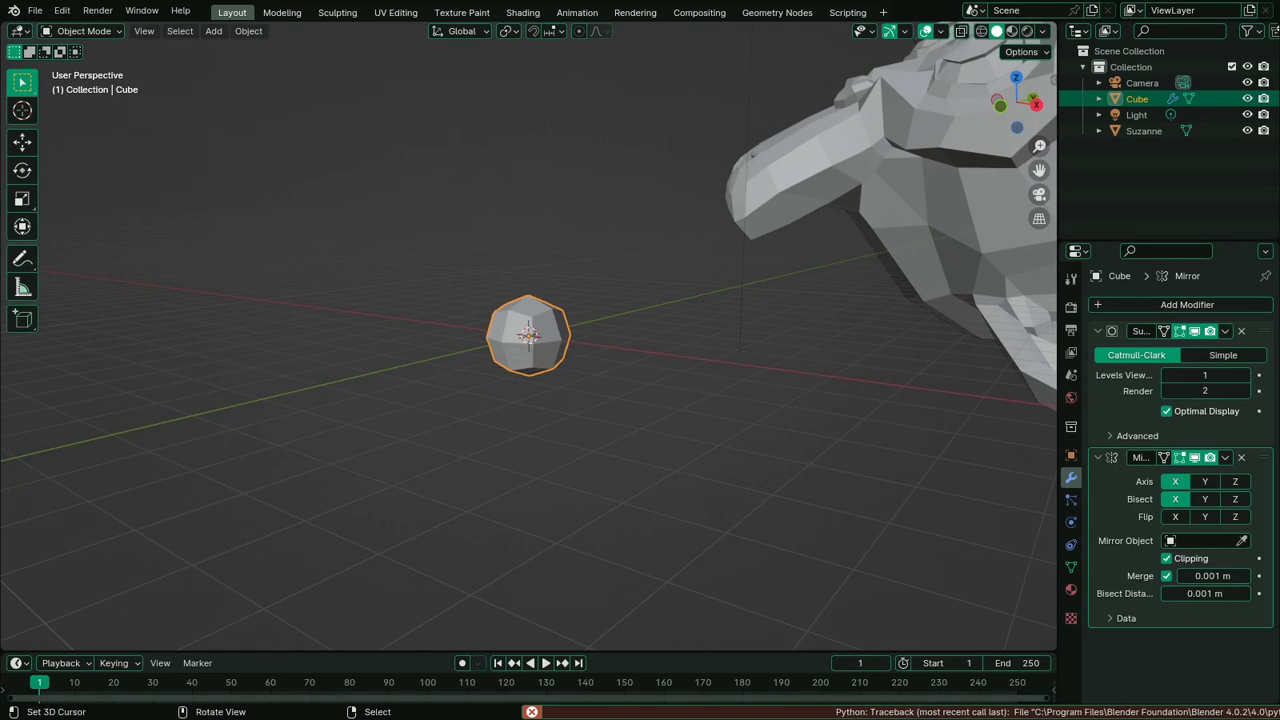
click(666, 461)
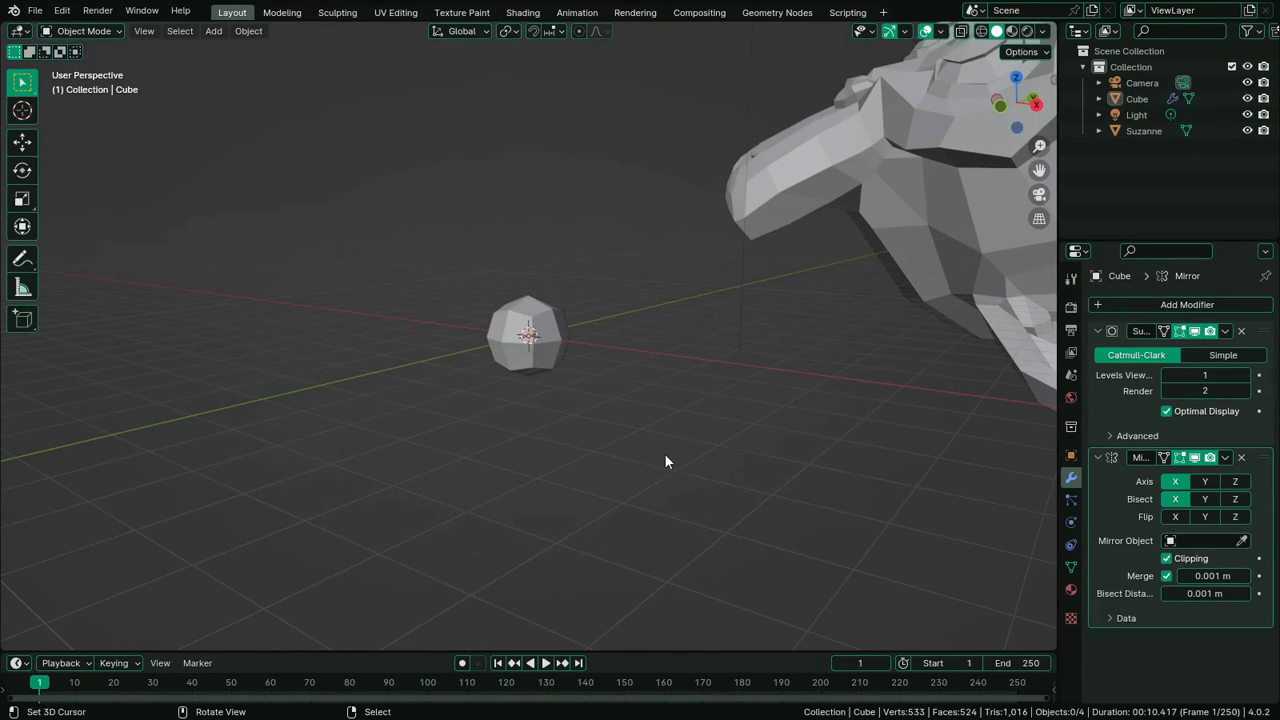
click(34, 10)
mouse_move(60, 28)
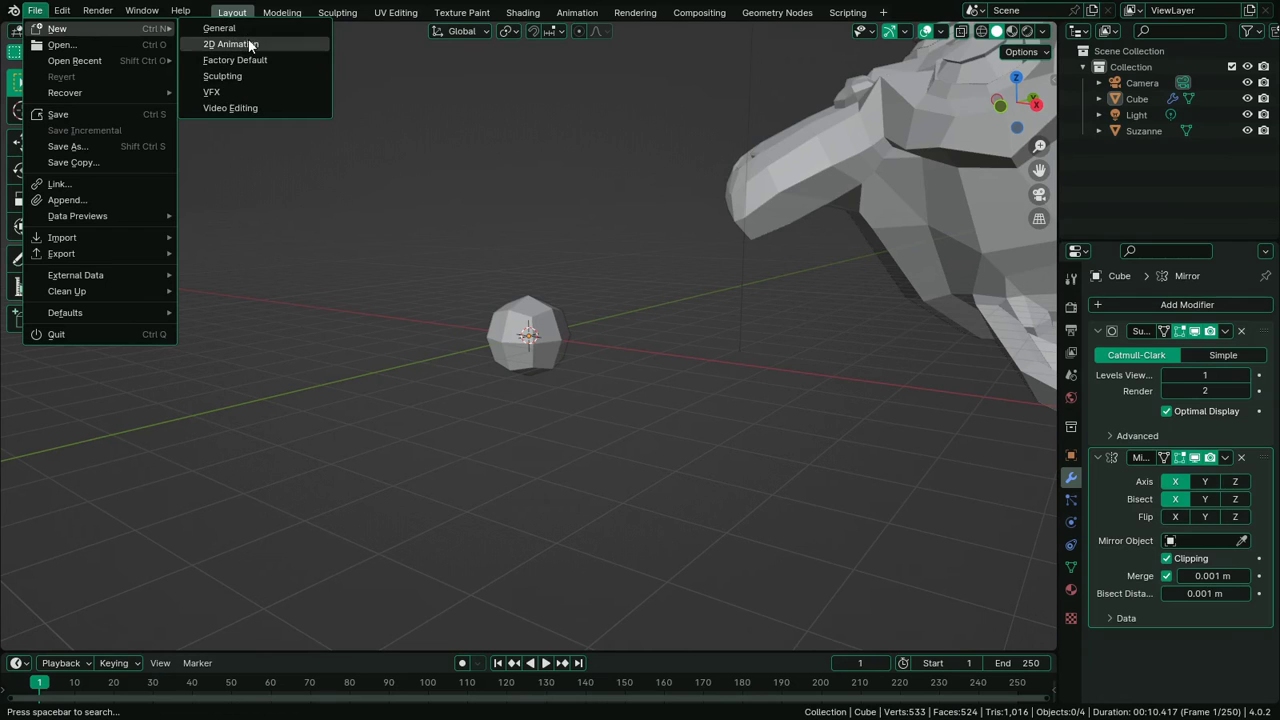
click(248, 91)
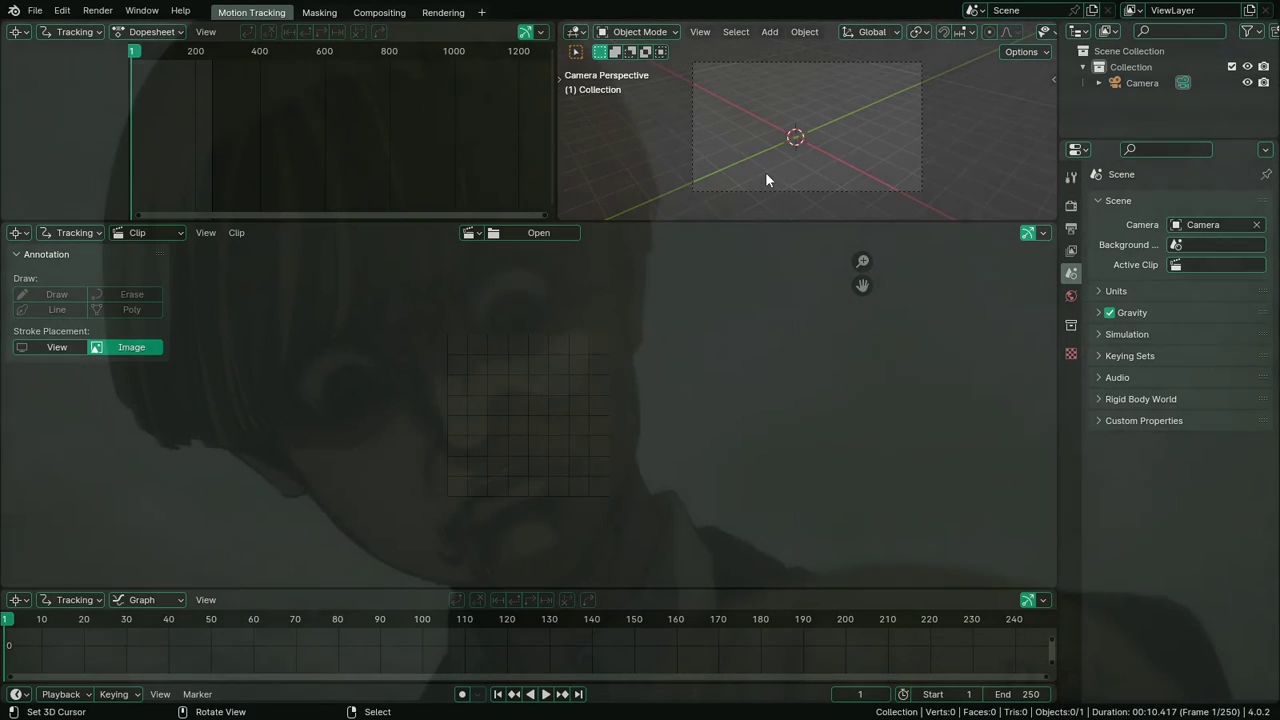
middle_drag(766, 177, 806, 178)
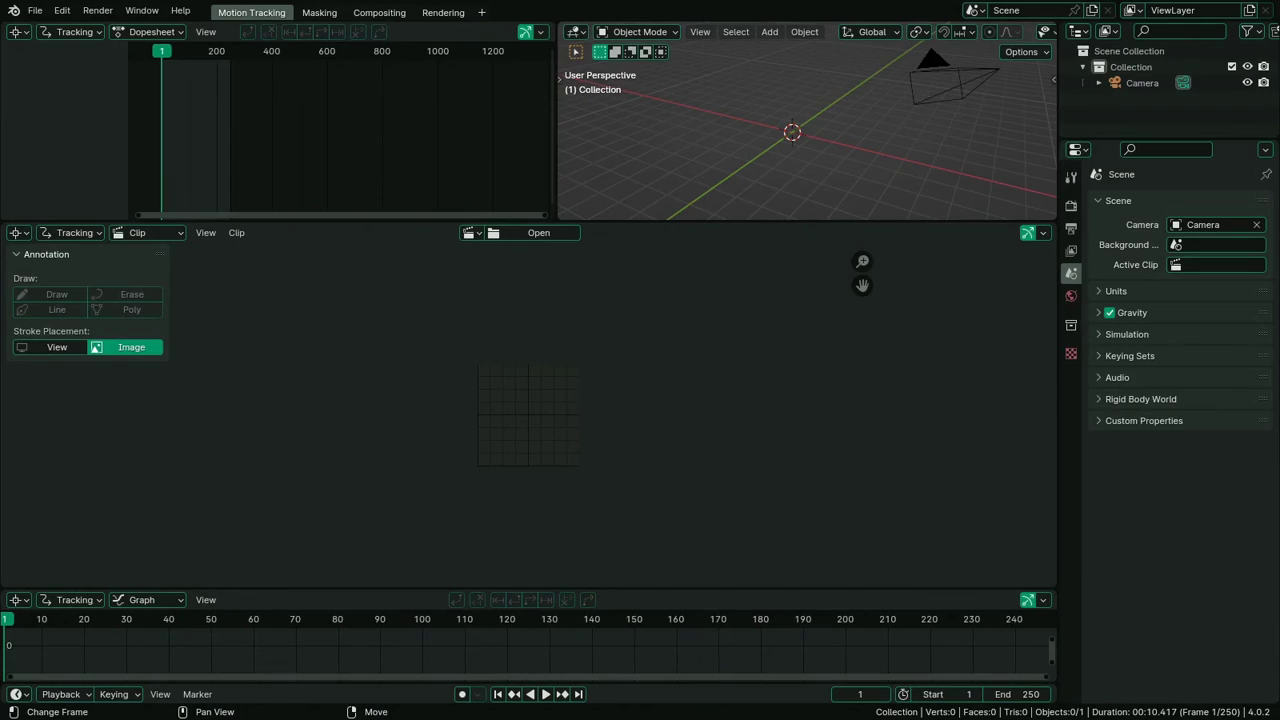
In File Explorer, browse to Blender 4.0.2's scripts\startup\bl_app_templates_system folder
key(super+e)
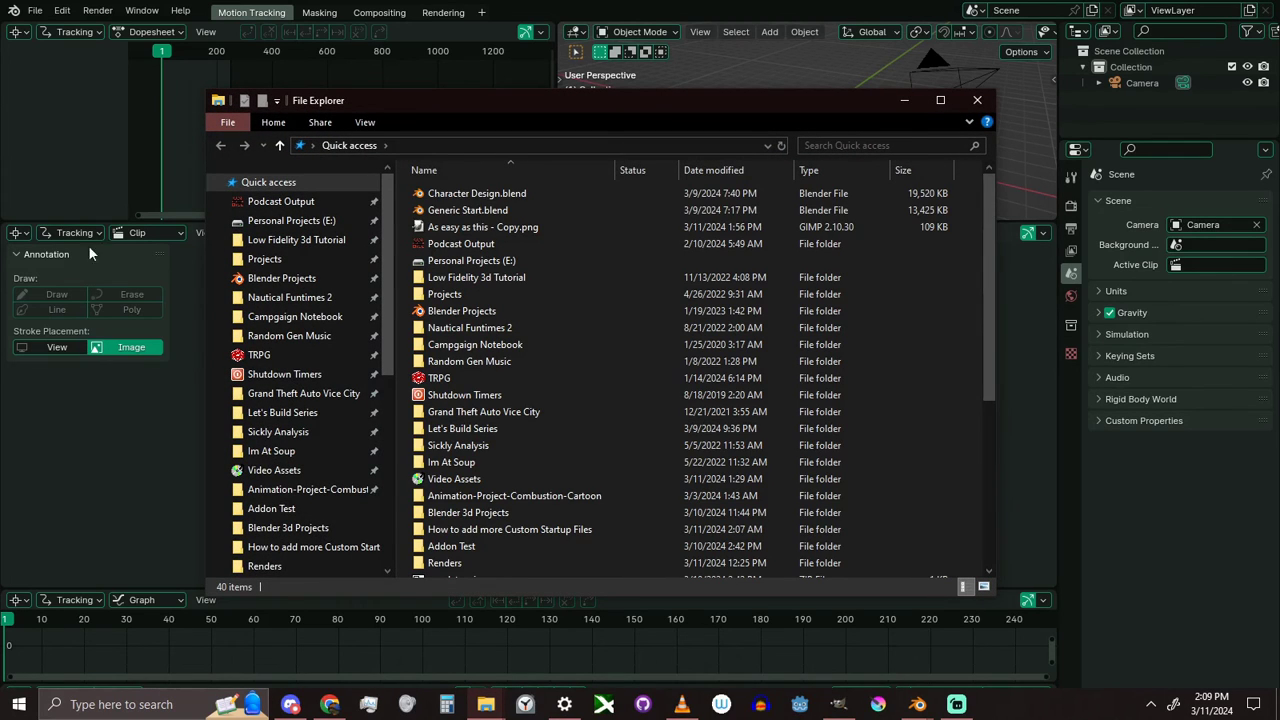
scroll(576, 260, down, 3)
scroll(455, 320, down, 6)
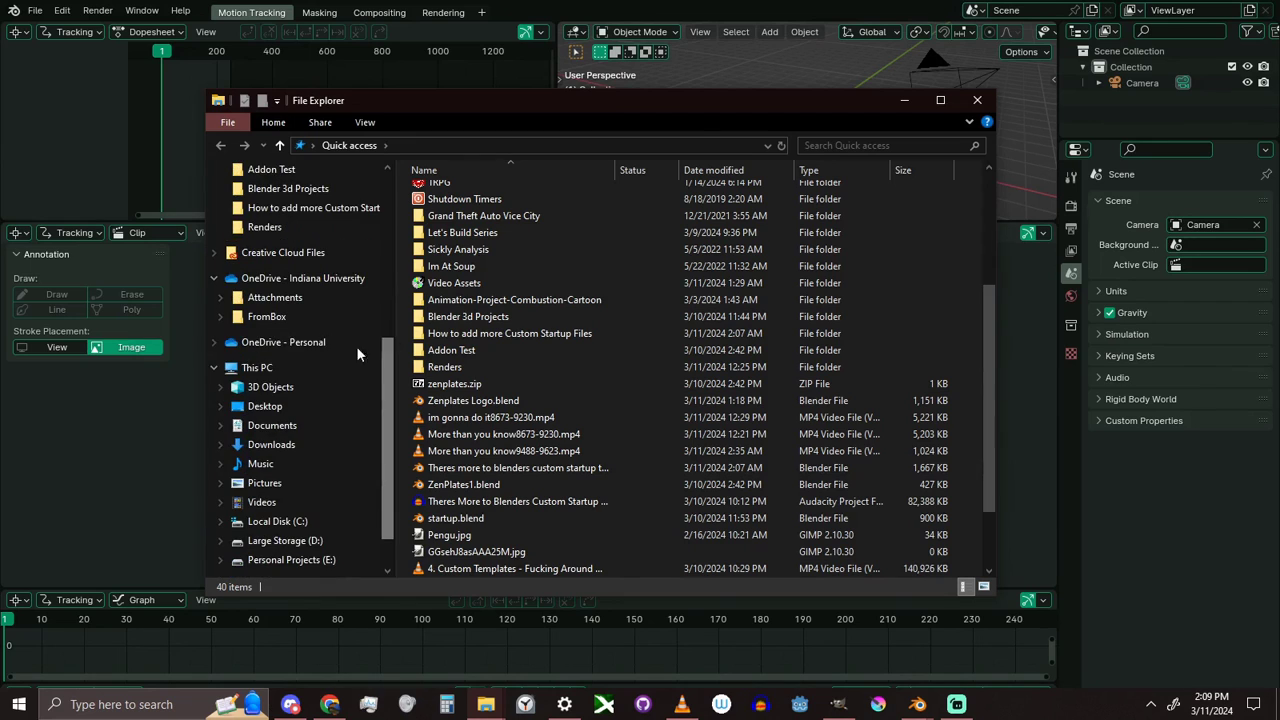
click(288, 368)
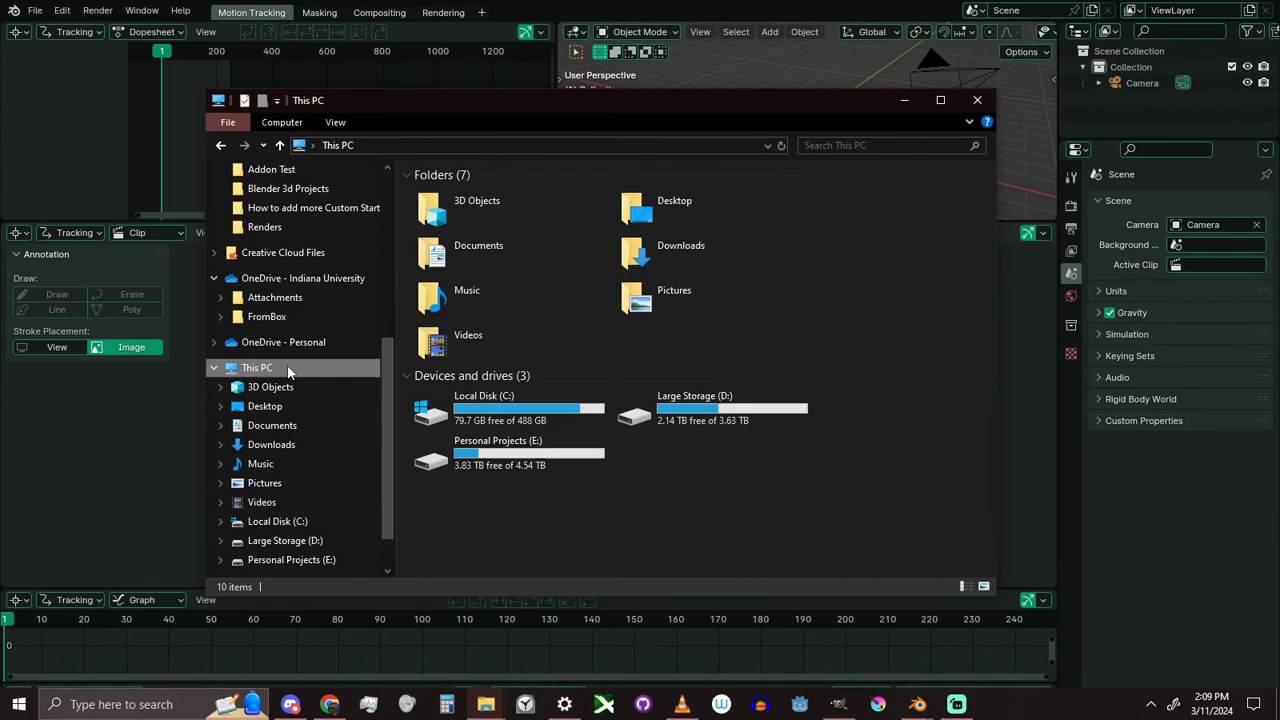
double_click(558, 414)
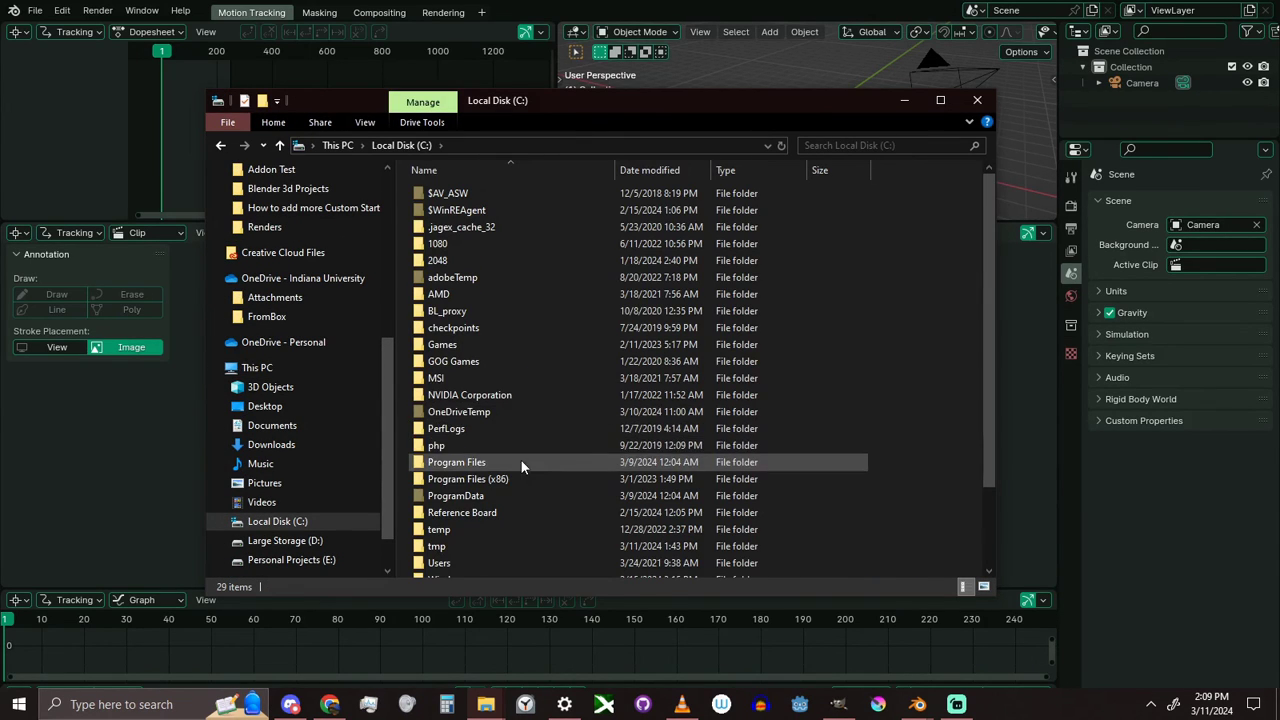
double_click(521, 462)
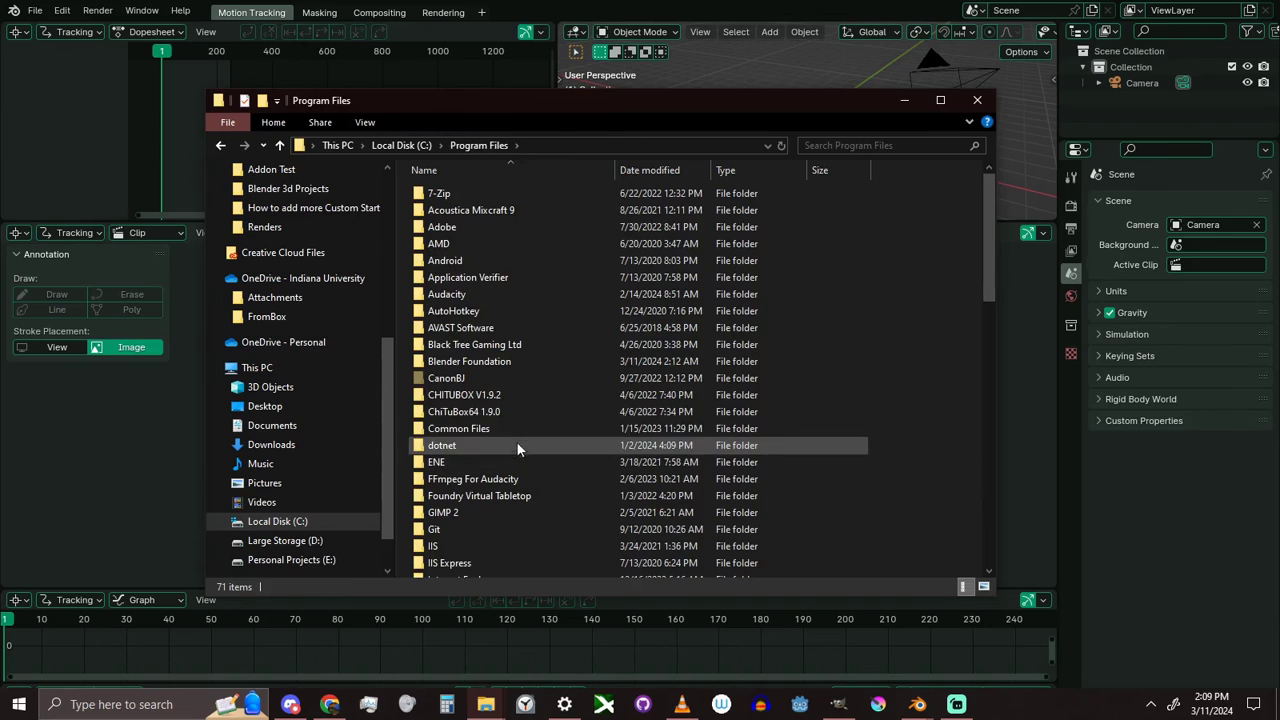
double_click(490, 361)
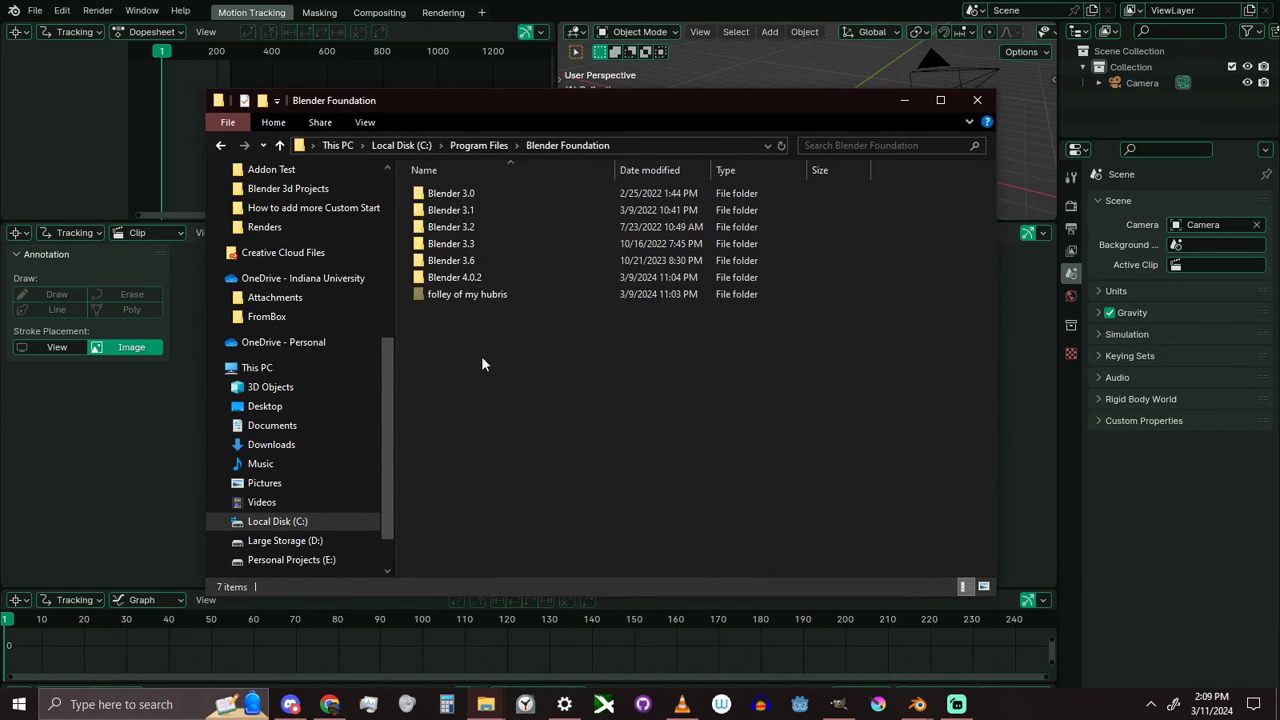
double_click(503, 280)
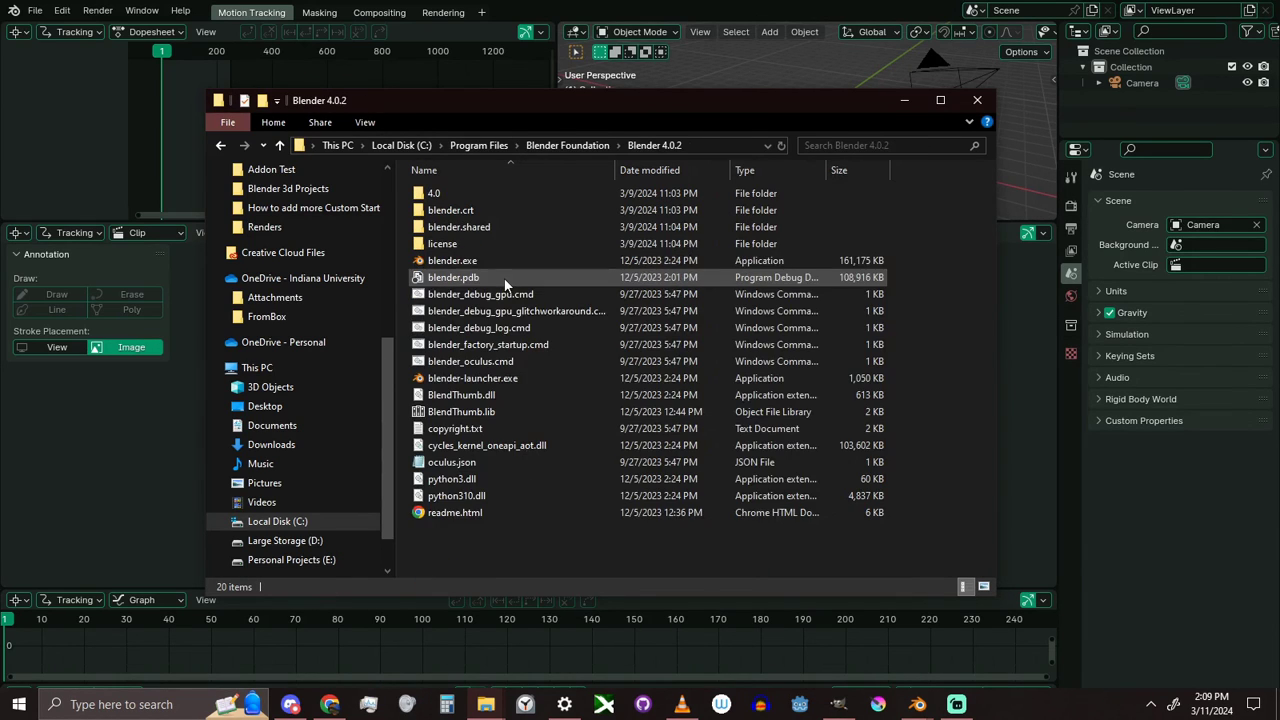
double_click(501, 190)
double_click(468, 228)
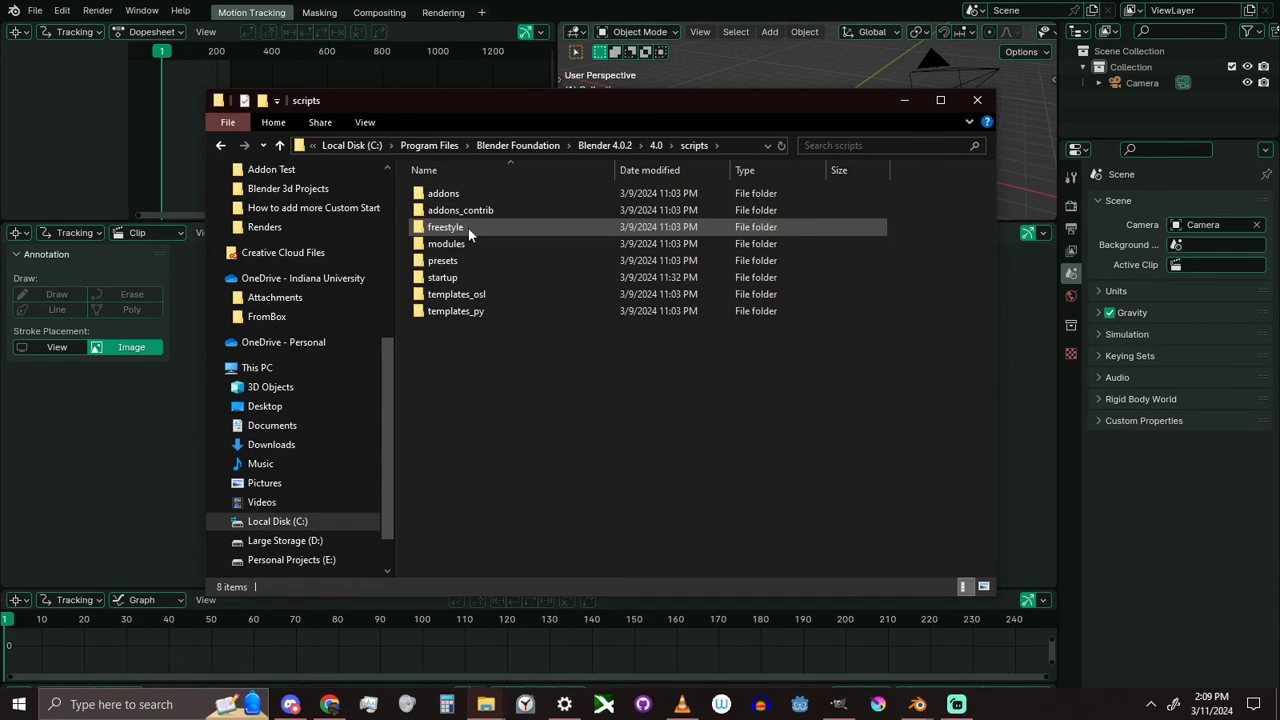
double_click(509, 277)
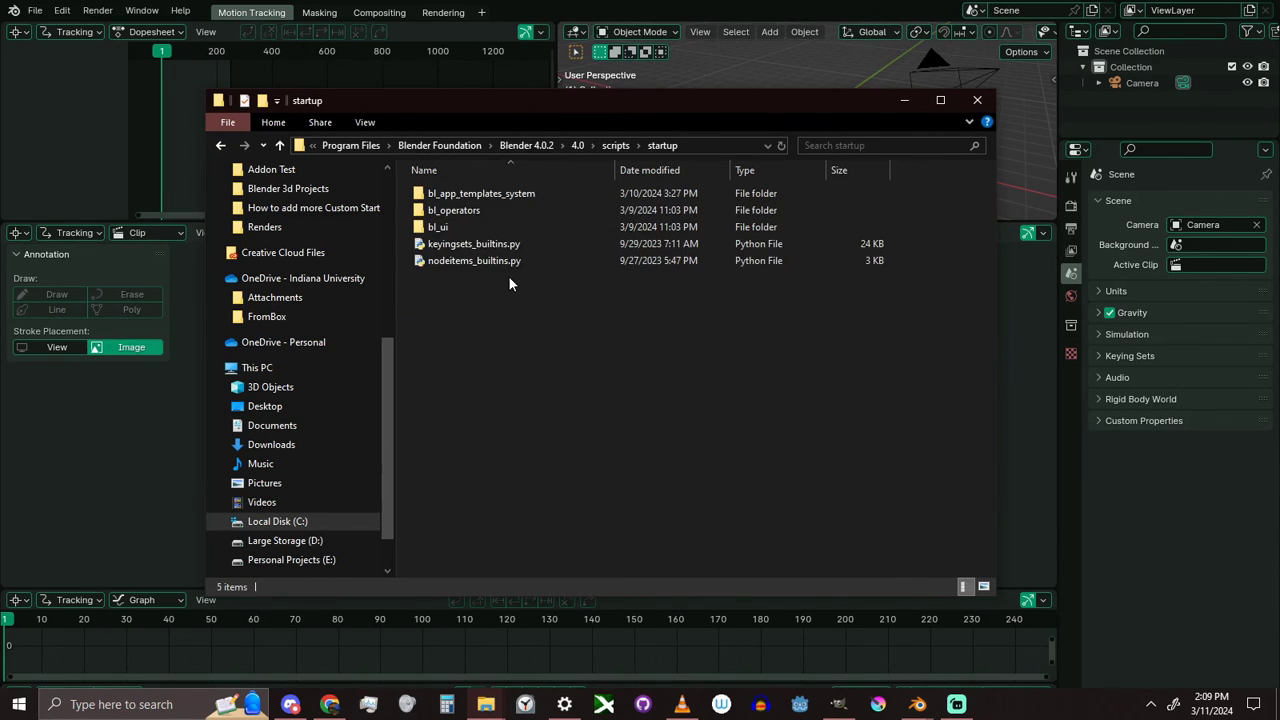
double_click(517, 200)
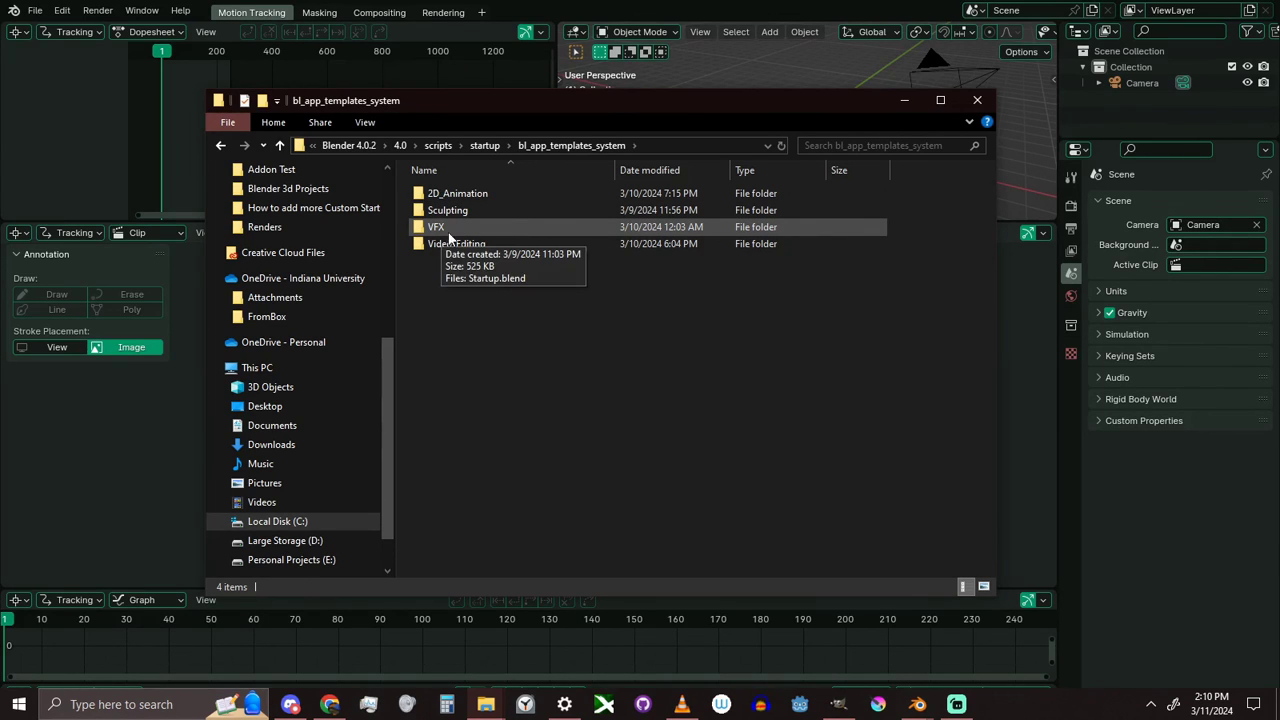
Delete the VFX template folder, granting administrator permission
click(508, 236)
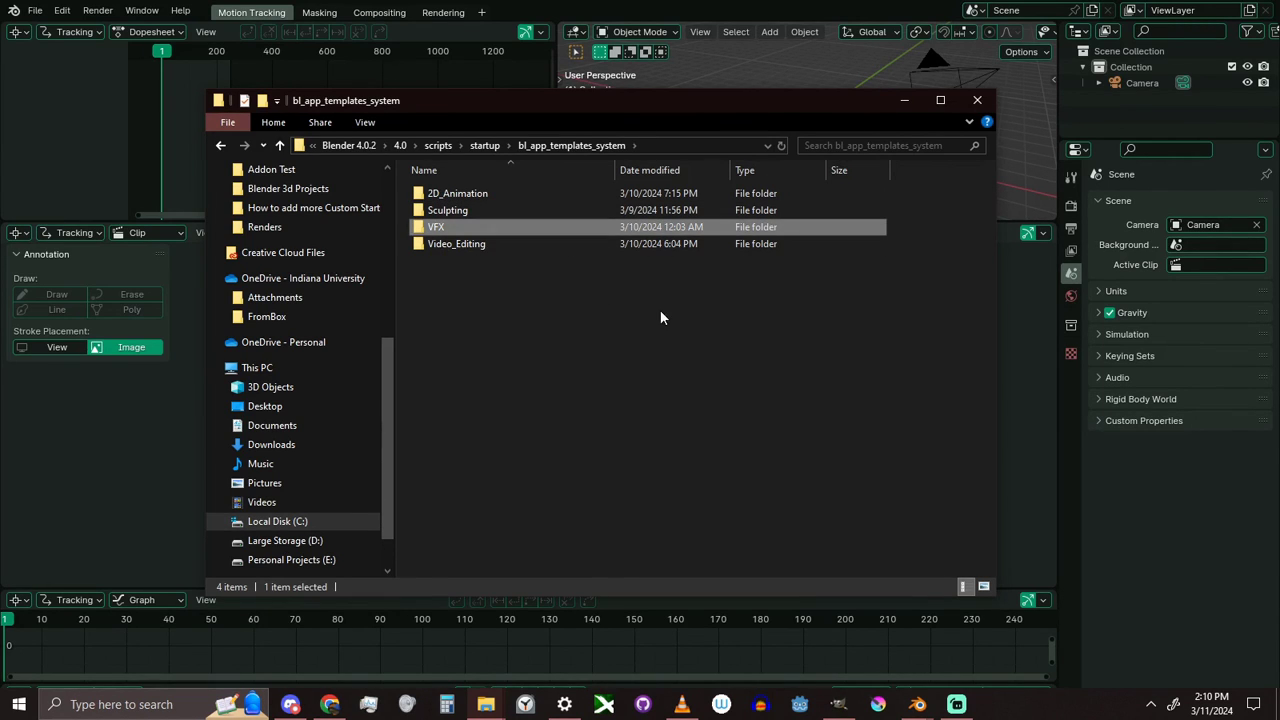
key(Delete)
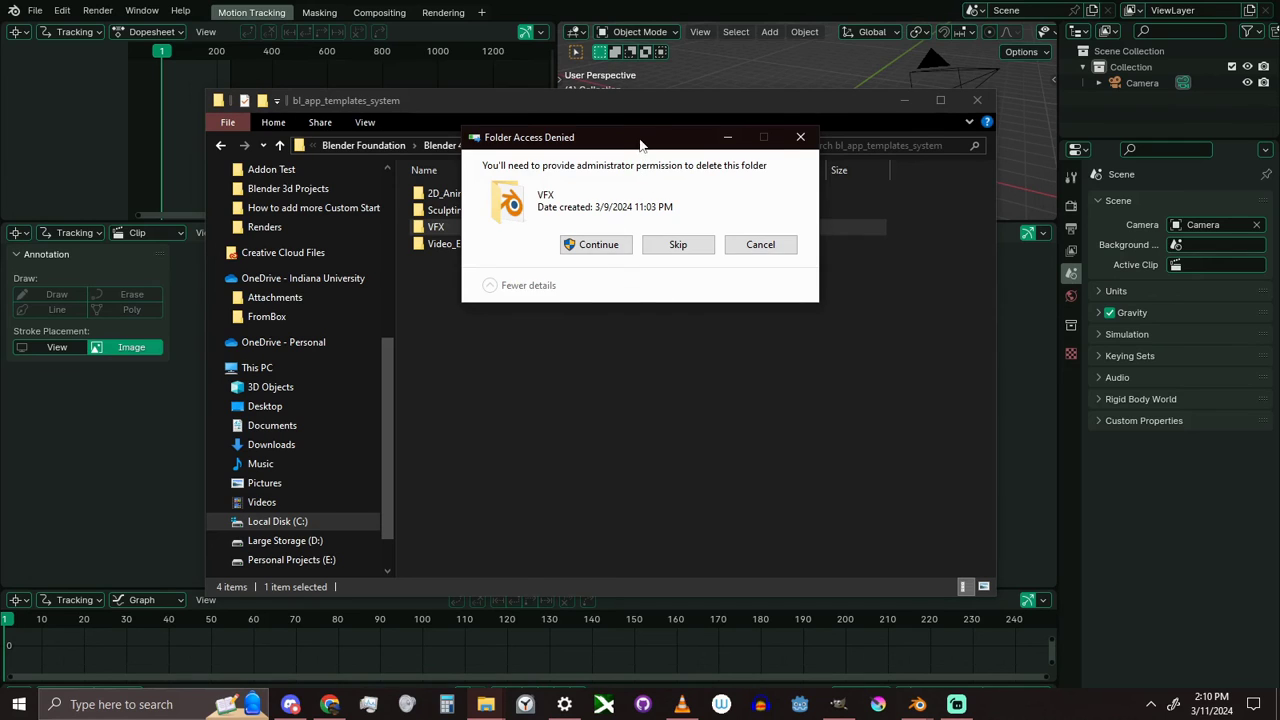
drag(641, 145, 621, 296)
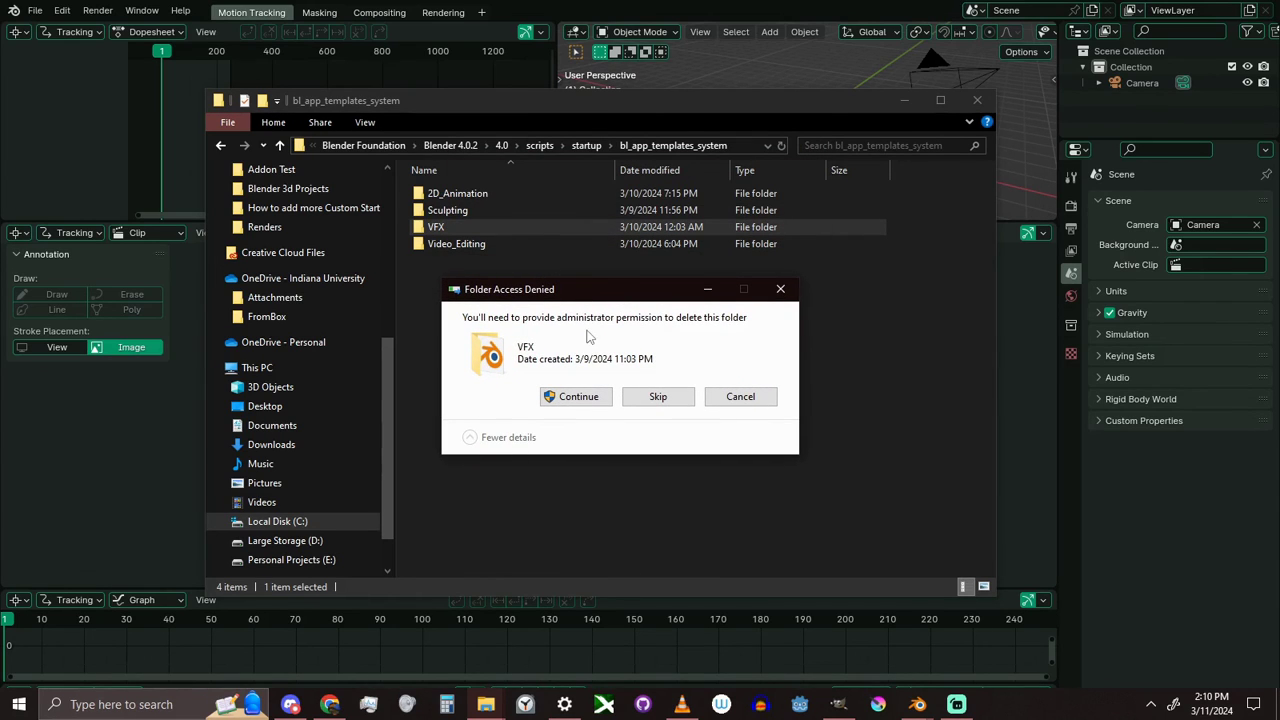
click(575, 397)
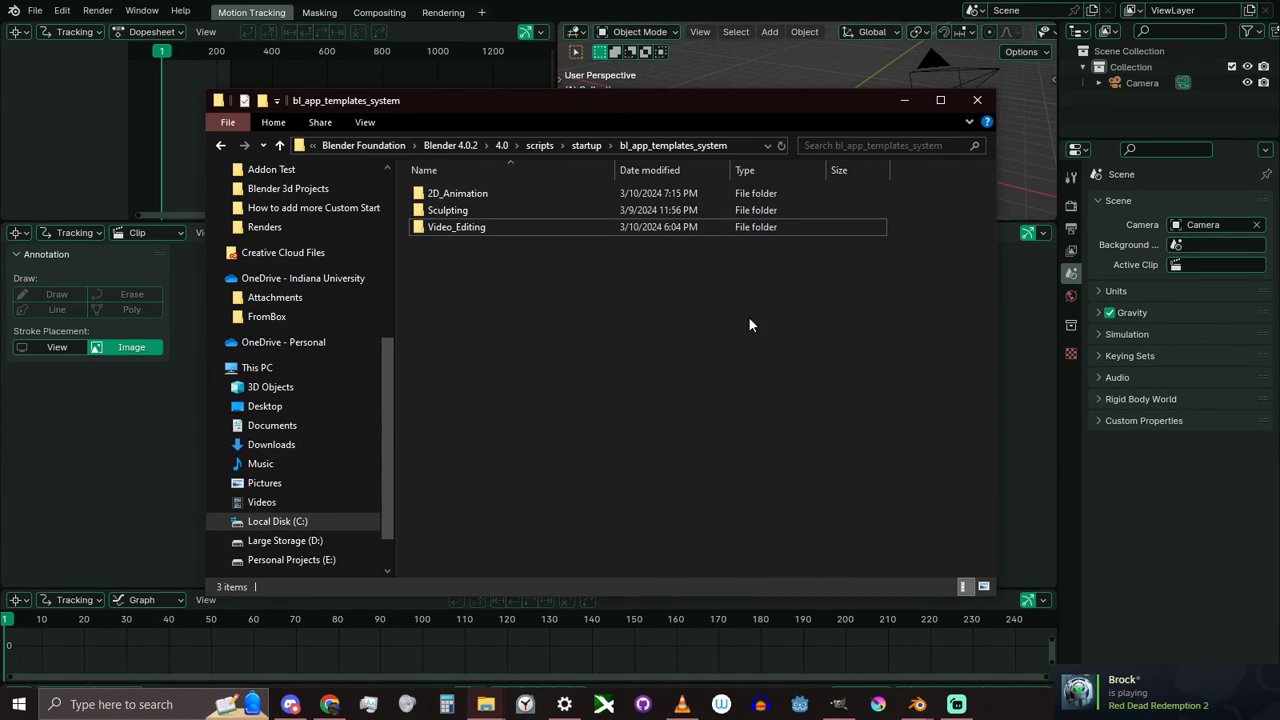
Return to Blender and check that File > New lists General, 2D Animation, Factory Default, Sculpting and Video Editing, without VFX
click(35, 10)
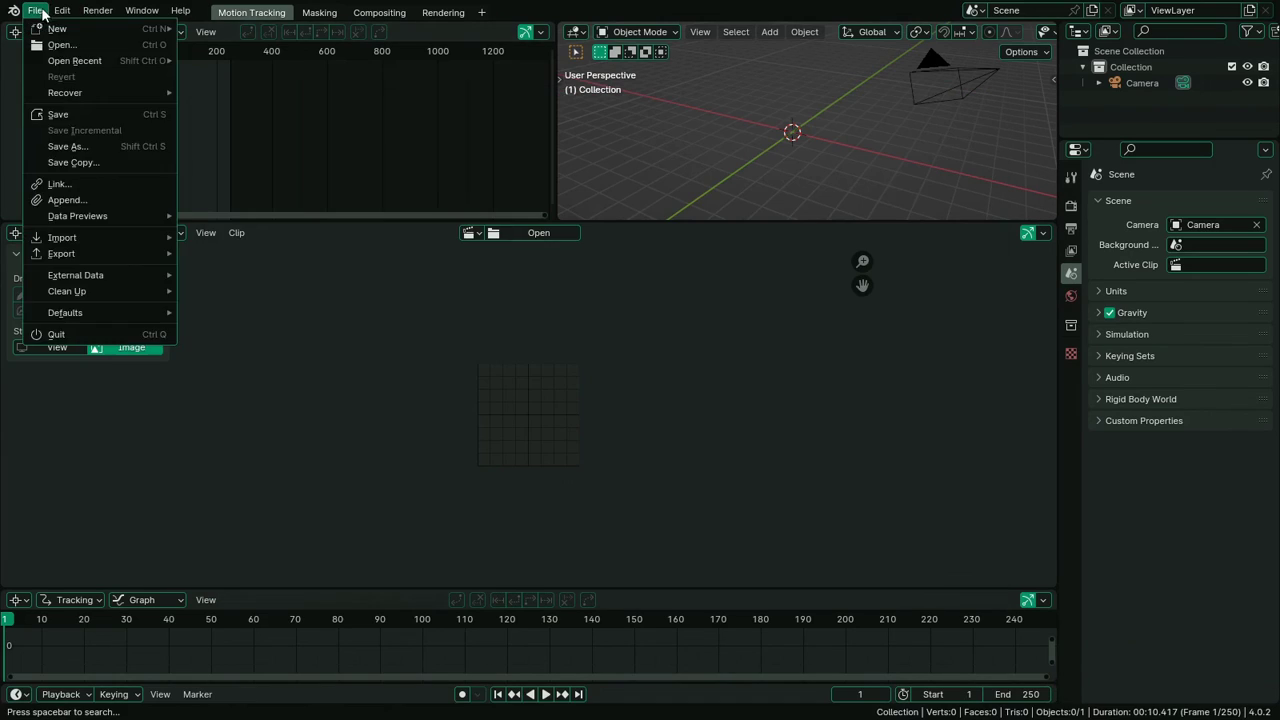
click(36, 12)
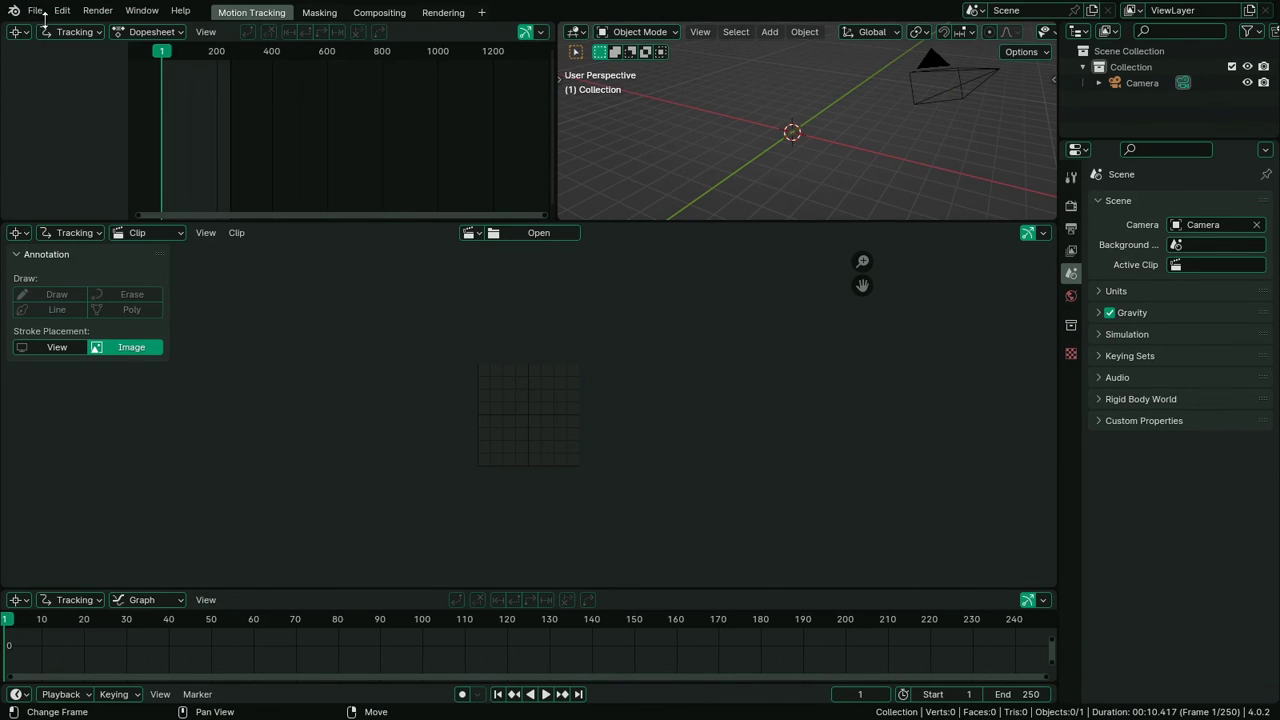
click(44, 14)
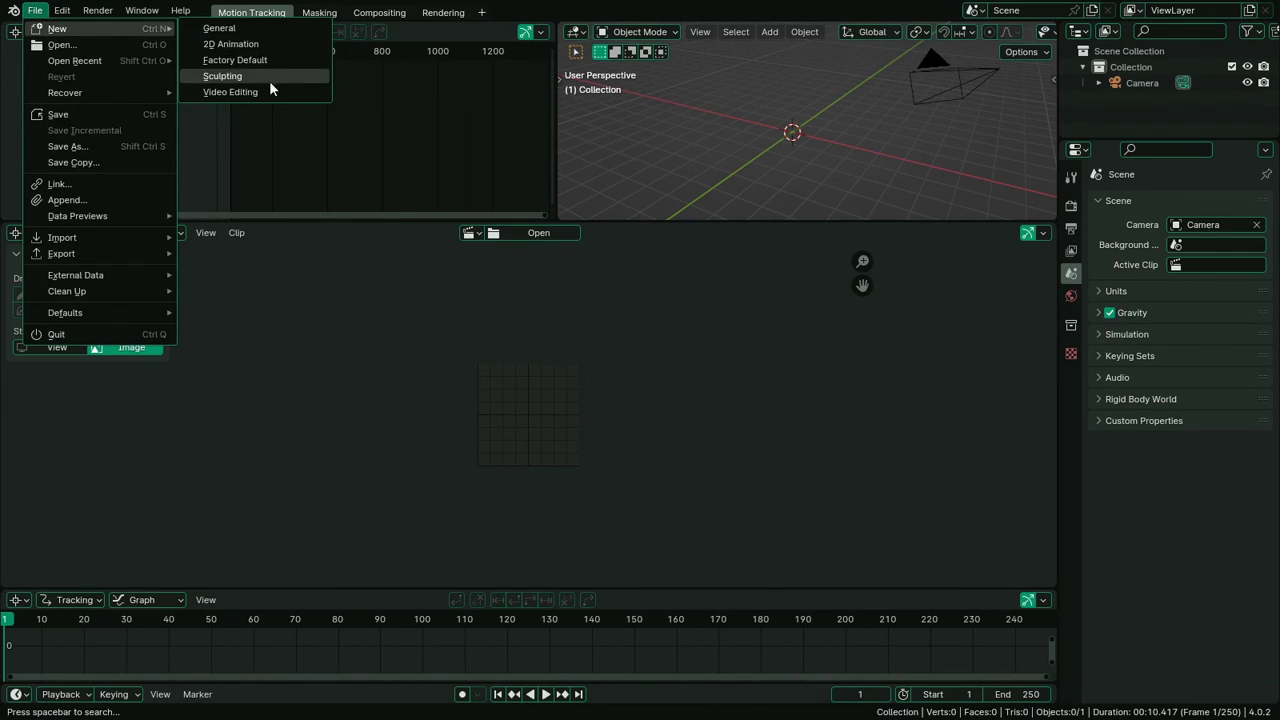